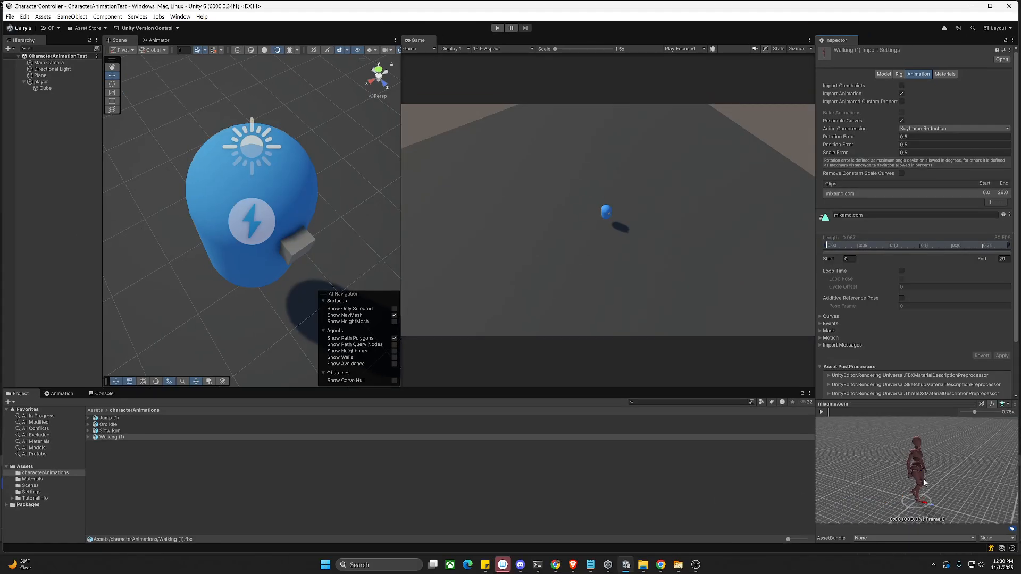
{"action": "left_click", "coordinate": [111, 431]}
{"action": "left_click", "coordinate": [112, 437]}
{"action": "left_click", "coordinate": [114, 430]}
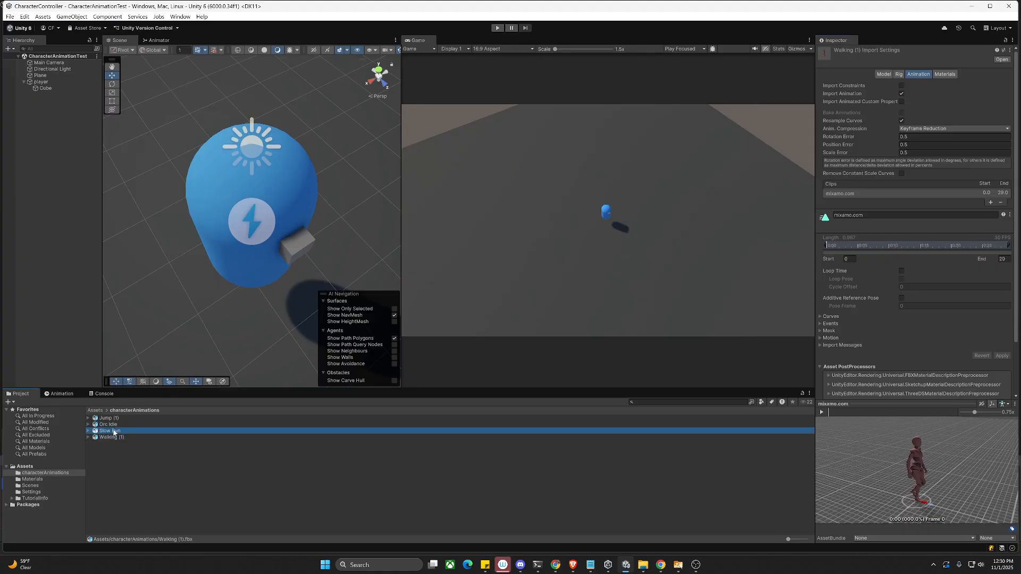
{"action": "left_click", "coordinate": [114, 425]}
{"action": "left_click", "coordinate": [116, 432]}
Step: Rename the animation clip of Walking (1) to walking, enable its Loop Time and apply the import settings
{"action": "left_click", "coordinate": [115, 438]}
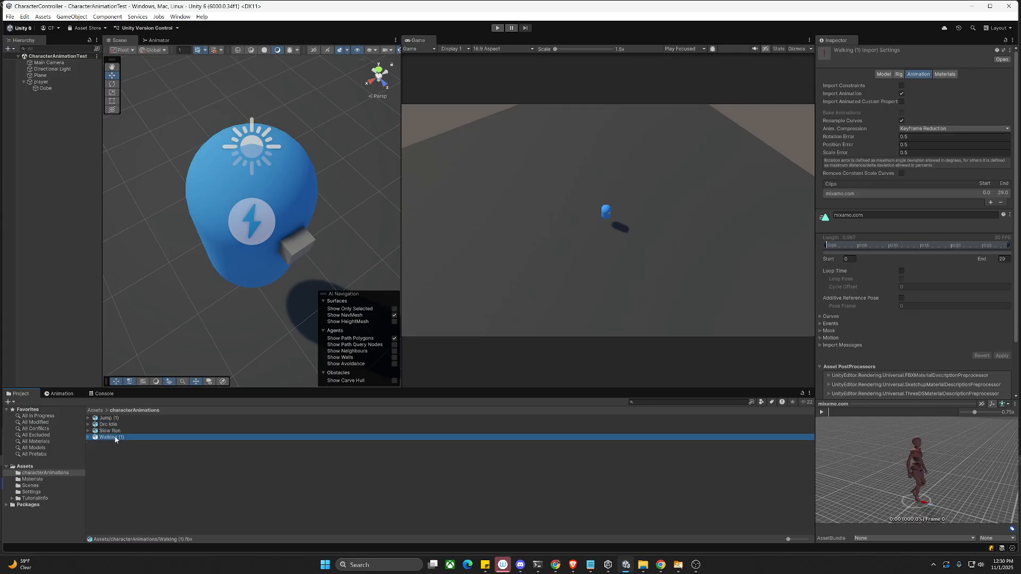
{"action": "left_click", "coordinate": [850, 215]}
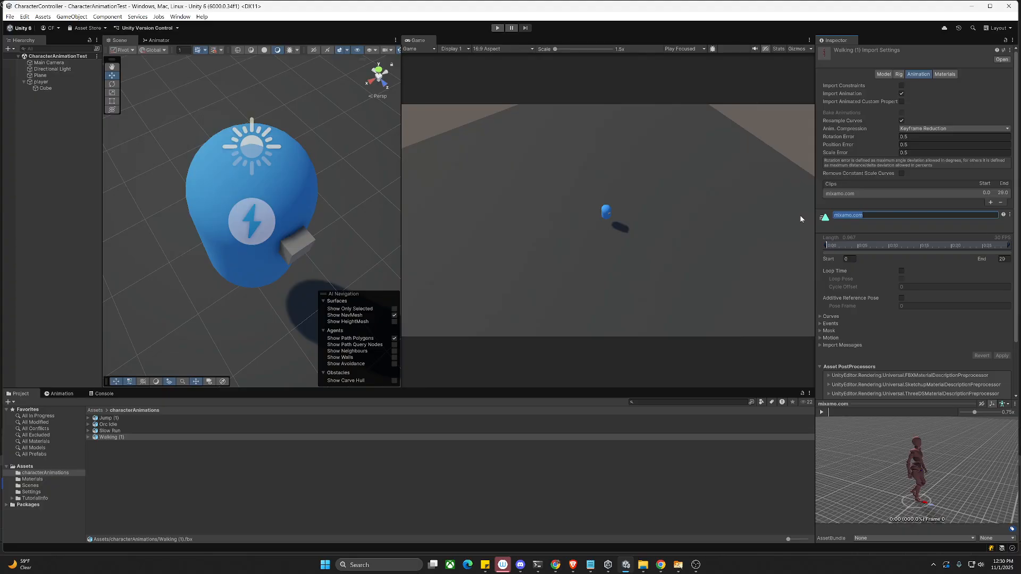
{"action": "type", "text": "Walking"}
{"action": "left_click", "coordinate": [901, 271]}
{"action": "left_click", "coordinate": [1001, 356]}
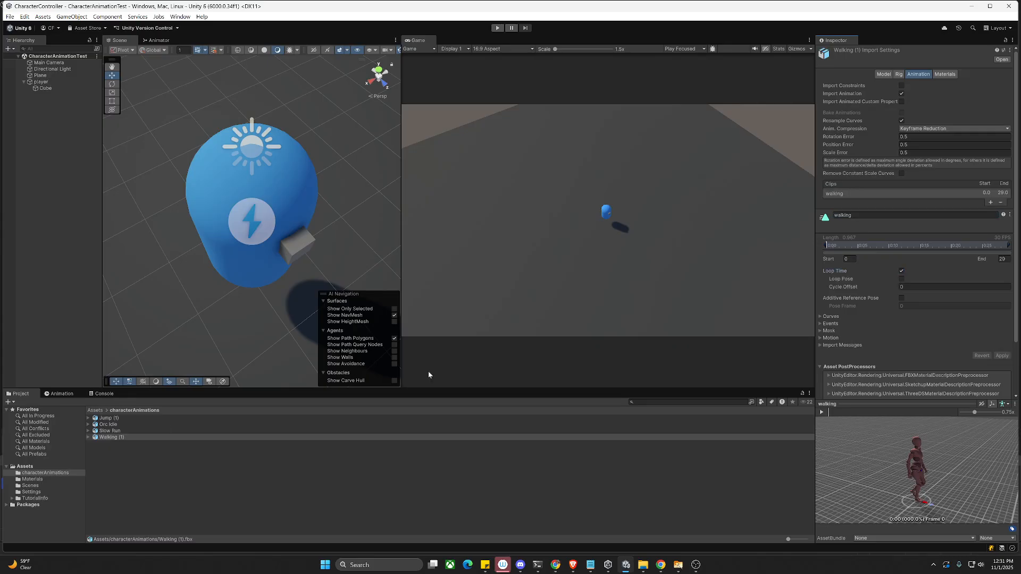
Step: Rename the Slow Run model's animation clip to run, enable Loop Time and apply the import settings
{"action": "left_click", "coordinate": [112, 431]}
{"action": "left_click", "coordinate": [869, 215]}
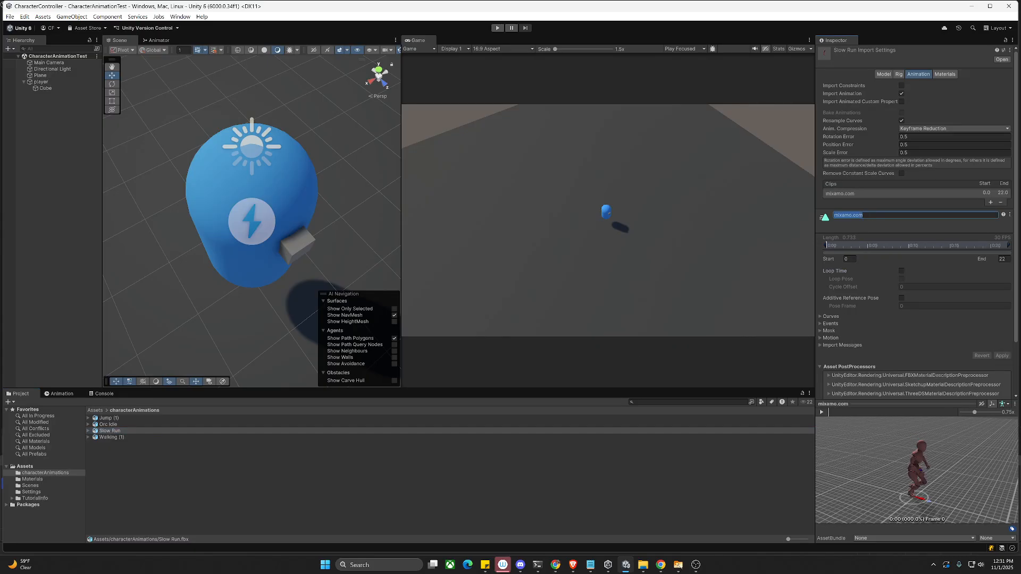
{"action": "type", "text": "run"}
{"action": "left_click", "coordinate": [901, 270]}
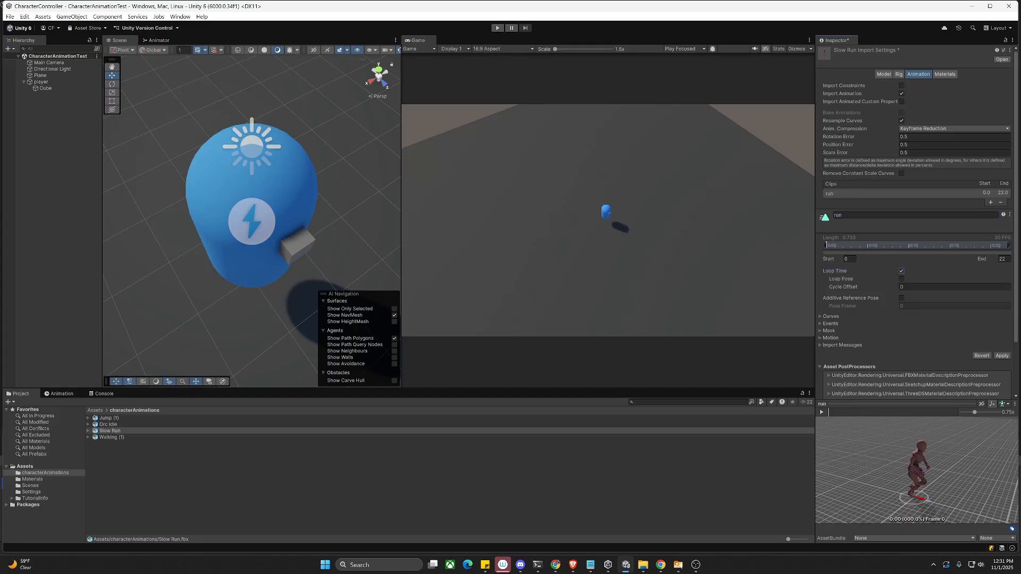
{"action": "left_click", "coordinate": [1002, 356]}
Step: Rename the clip of Jump (1) to jump, switch on Loop Time and apply the import settings
{"action": "left_click", "coordinate": [135, 418]}
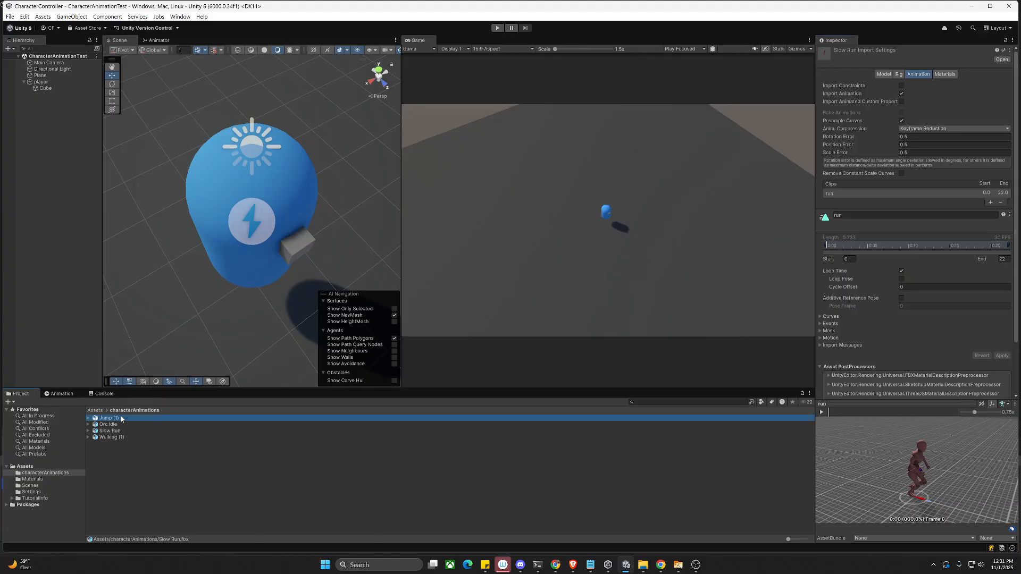
{"action": "left_click", "coordinate": [861, 215]}
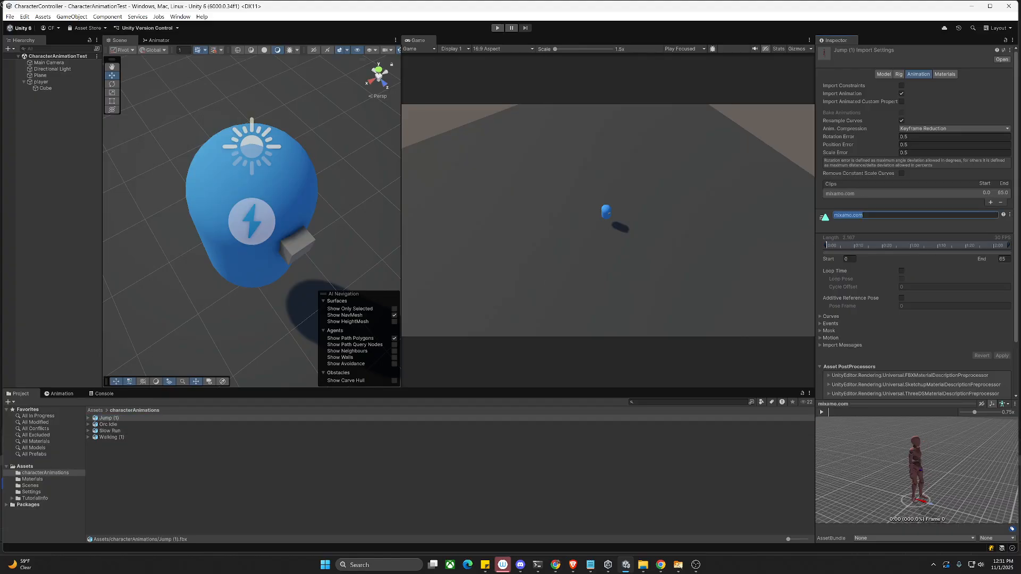
{"action": "type", "text": "jump"}
{"action": "left_click", "coordinate": [886, 332]}
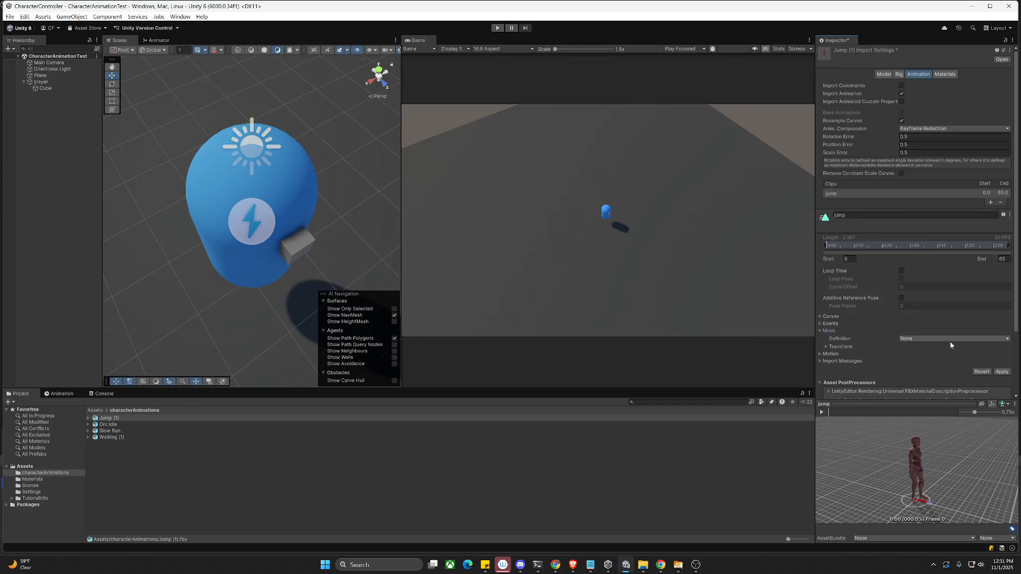
{"action": "left_click", "coordinate": [901, 270]}
{"action": "left_click", "coordinate": [1001, 372]}
Step: Rename the Orc Idle model's clip to idle, turn on Loop Time and apply the import settings
{"action": "left_click", "coordinate": [114, 425]}
{"action": "left_click", "coordinate": [856, 216]}
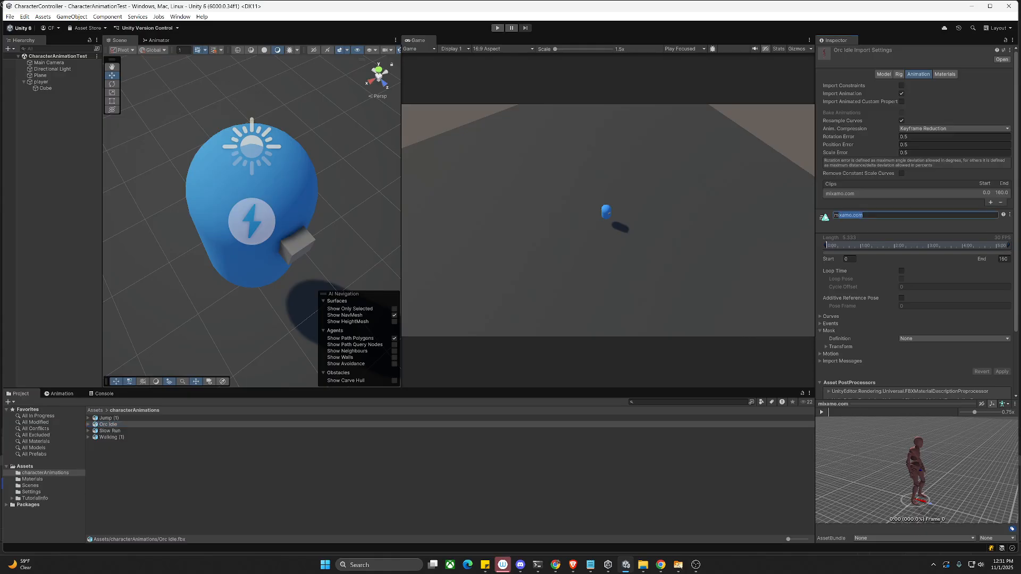
{"action": "type", "text": "idle"}
{"action": "left_click", "coordinate": [901, 271]}
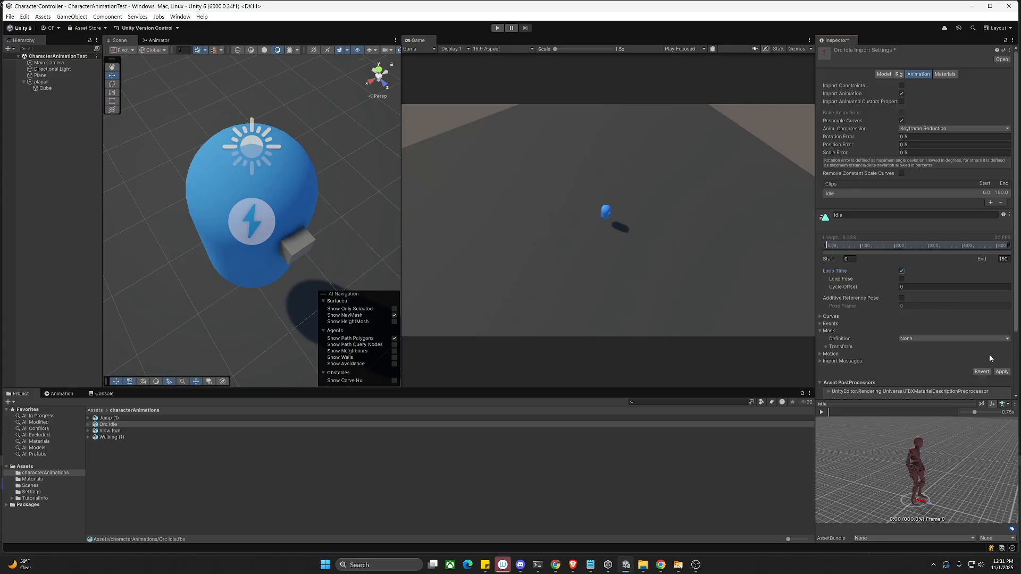
{"action": "left_click", "coordinate": [1002, 371]}
Step: Add the Orc Idle model from the characterAnimations folder to the scene as a child of player
{"action": "left_click", "coordinate": [137, 445]}
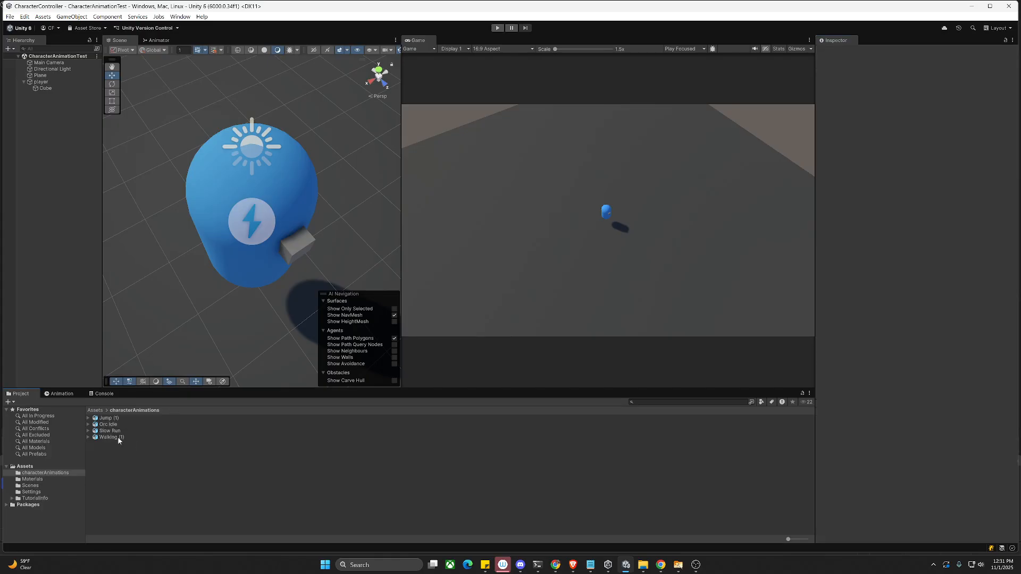
{"action": "left_click", "coordinate": [113, 431]}
{"action": "left_click", "coordinate": [108, 425]}
{"action": "left_click", "coordinate": [109, 418]}
{"action": "left_click", "coordinate": [118, 432]}
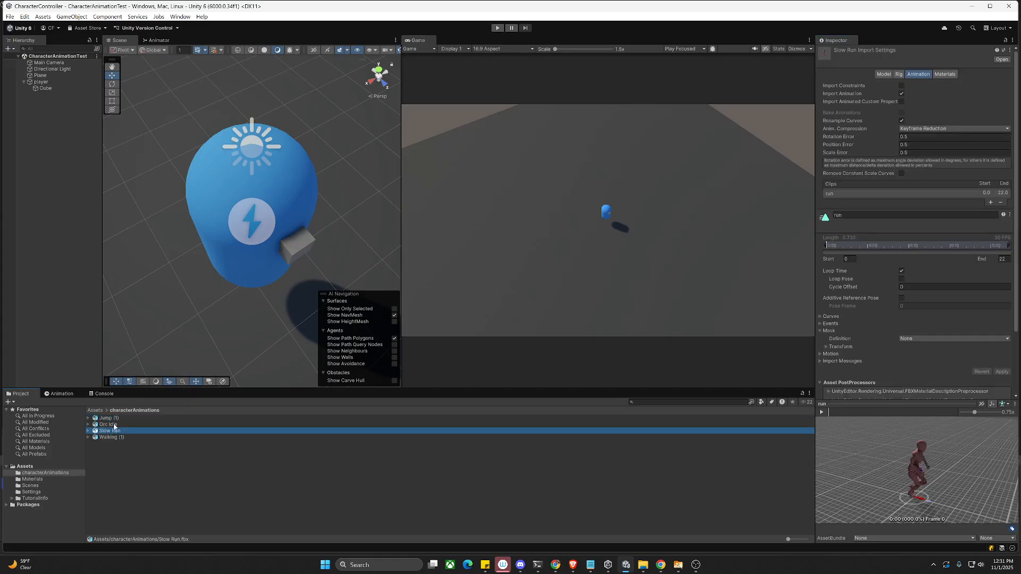
{"action": "left_click", "coordinate": [117, 424]}
{"action": "left_click_drag", "start_coordinate": [24, 87], "coordinate": [24, 90]}
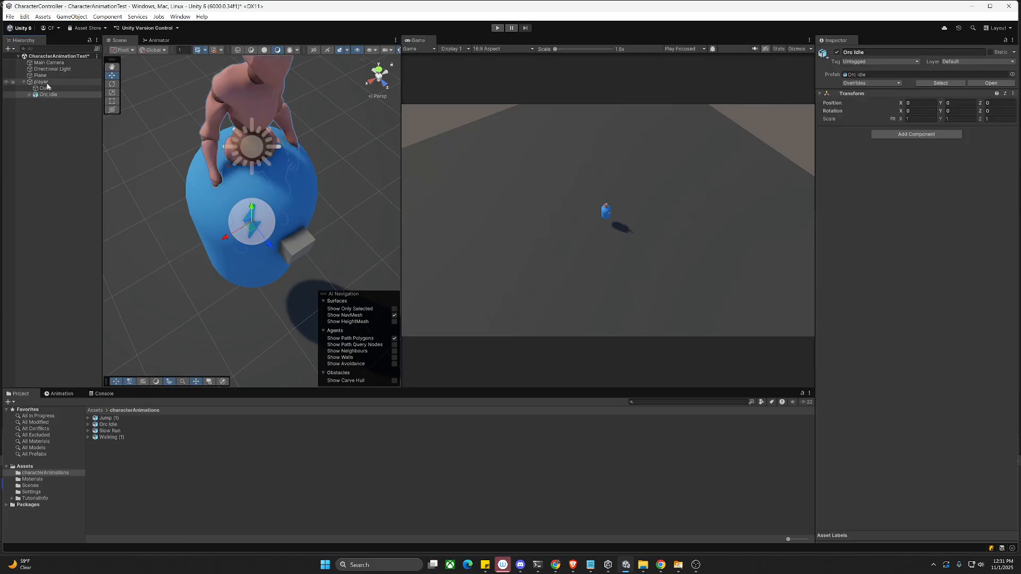
Step: Hide the player's capsule by disabling its Mesh Renderer component
{"action": "left_click", "coordinate": [333, 237]}
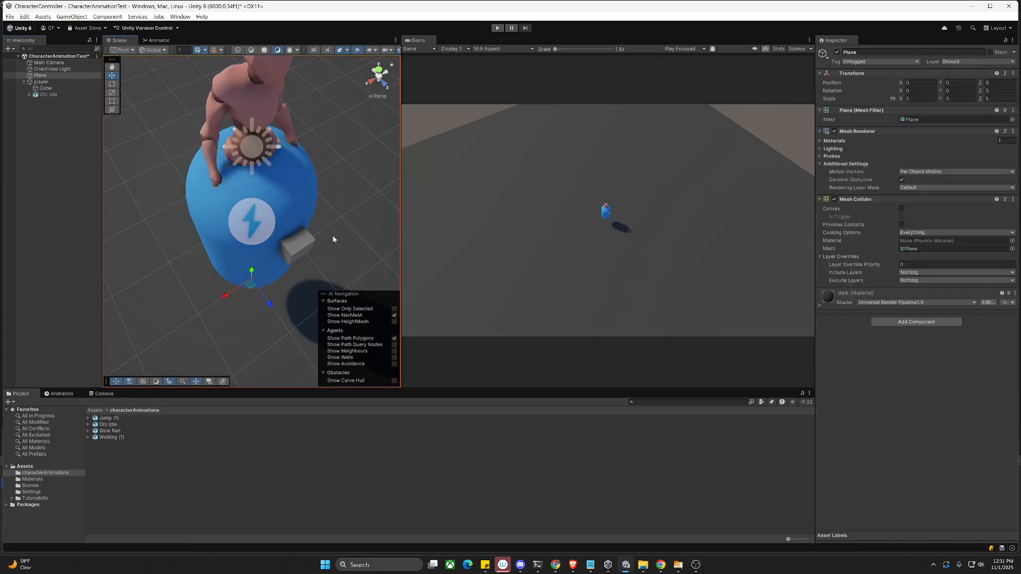
{"action": "left_click", "coordinate": [367, 80]}
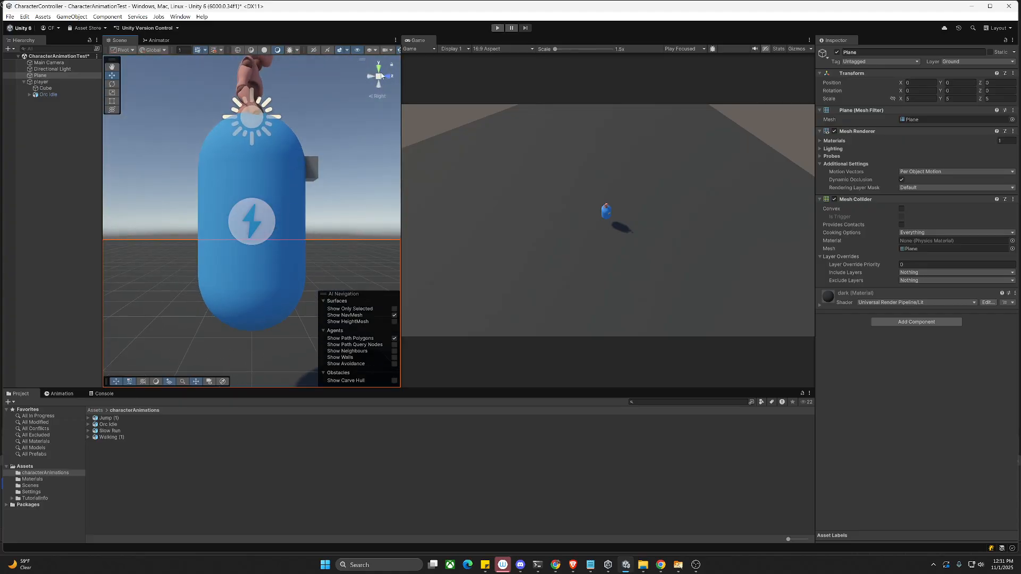
{"action": "left_click", "coordinate": [379, 76]}
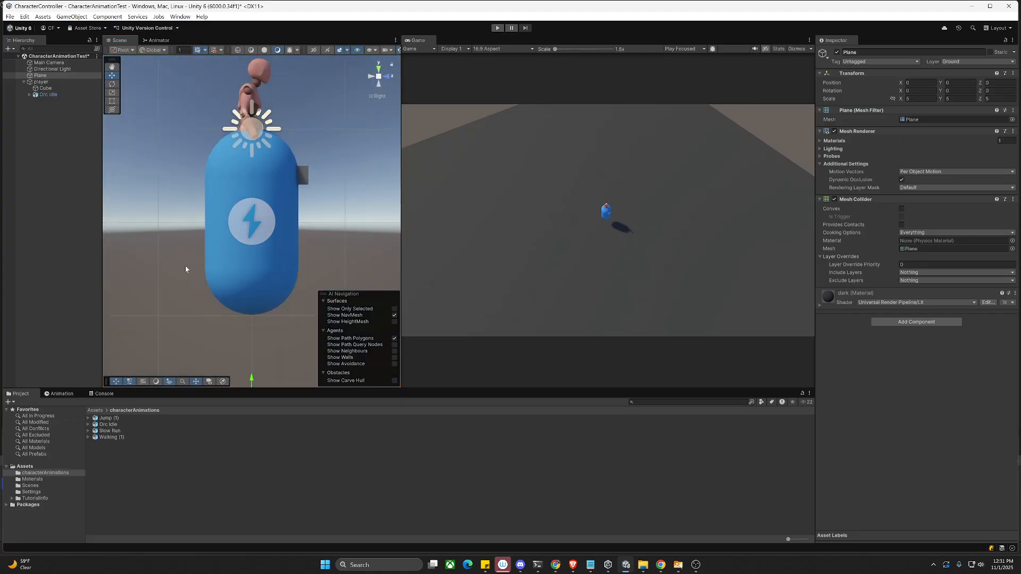
{"action": "left_click", "coordinate": [38, 83]}
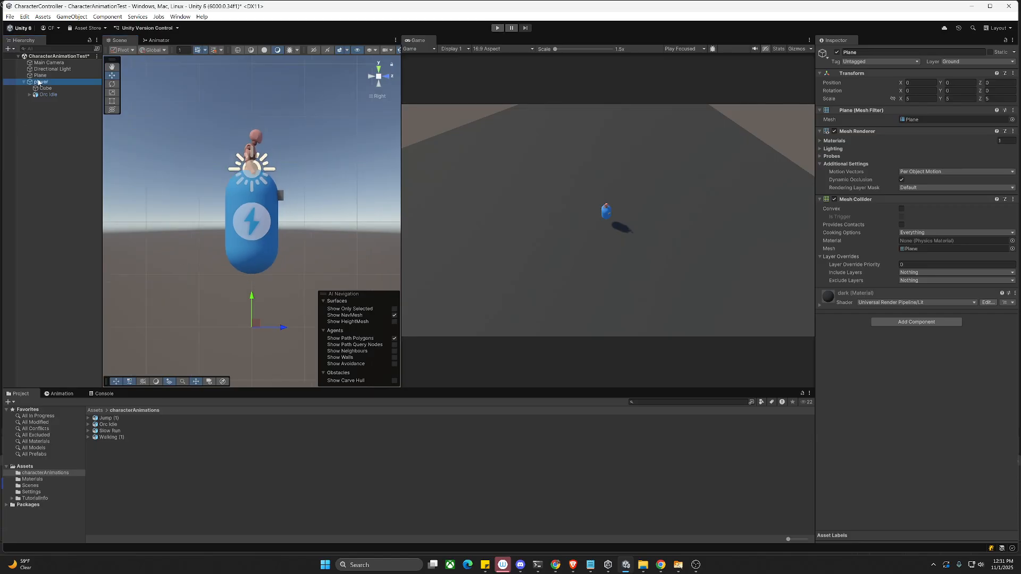
{"action": "left_click", "coordinate": [833, 131]}
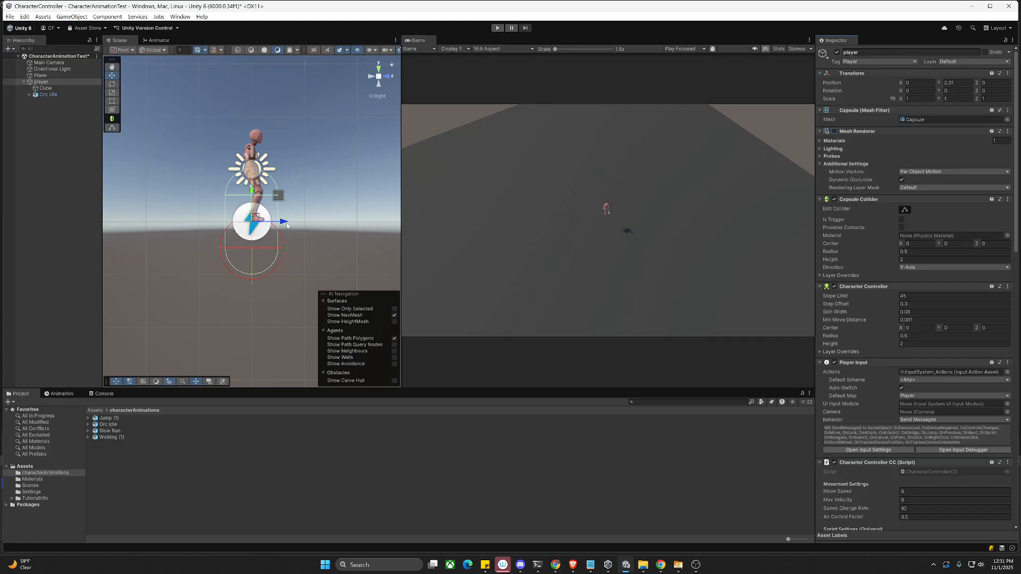
Step: Lower the Orc Idle model inside player to a Y position of about -1.1, using the player's collider as reference
{"action": "left_click", "coordinate": [48, 94]}
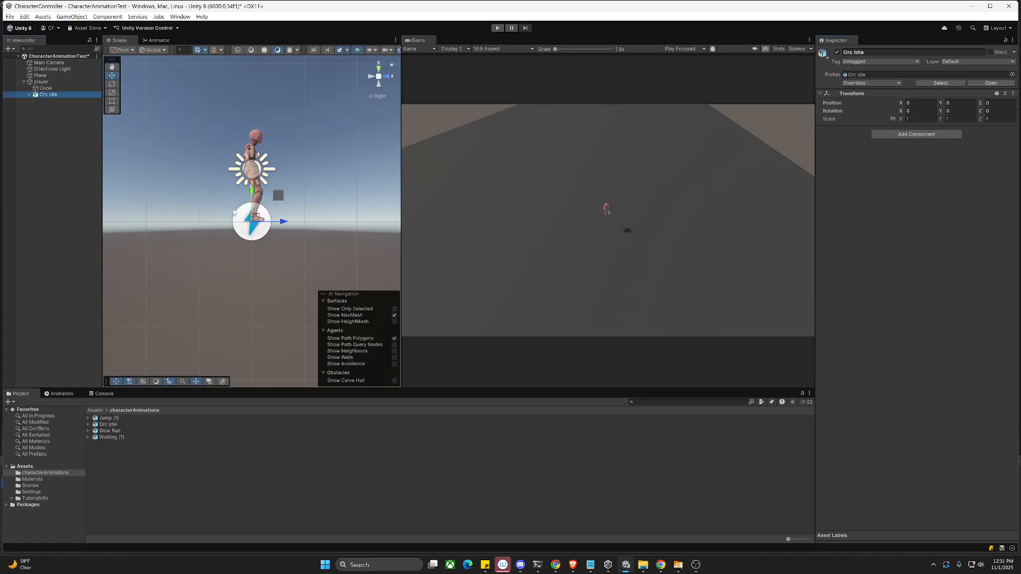
{"action": "left_click", "coordinate": [43, 83]}
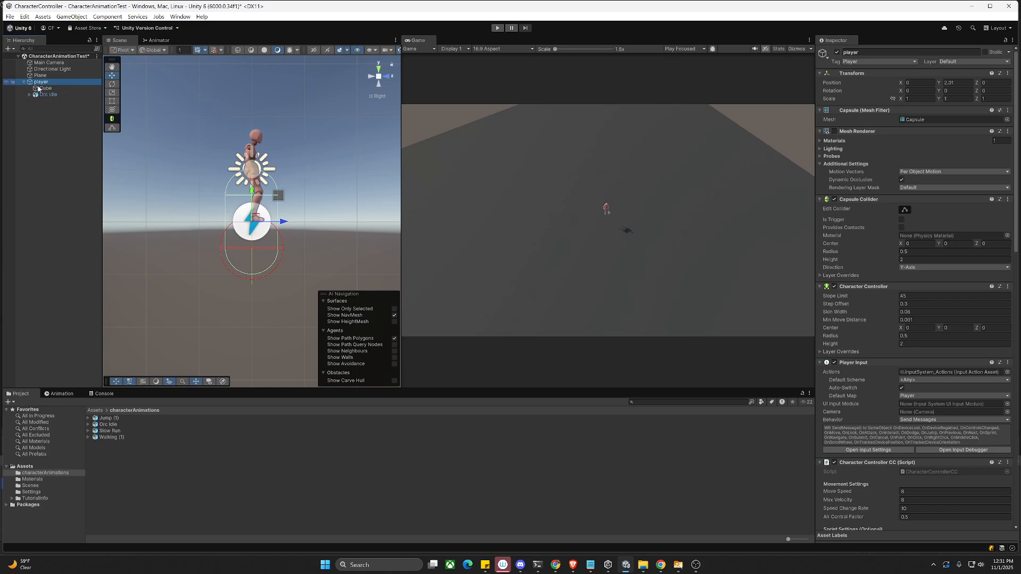
{"action": "left_click", "coordinate": [57, 95]}
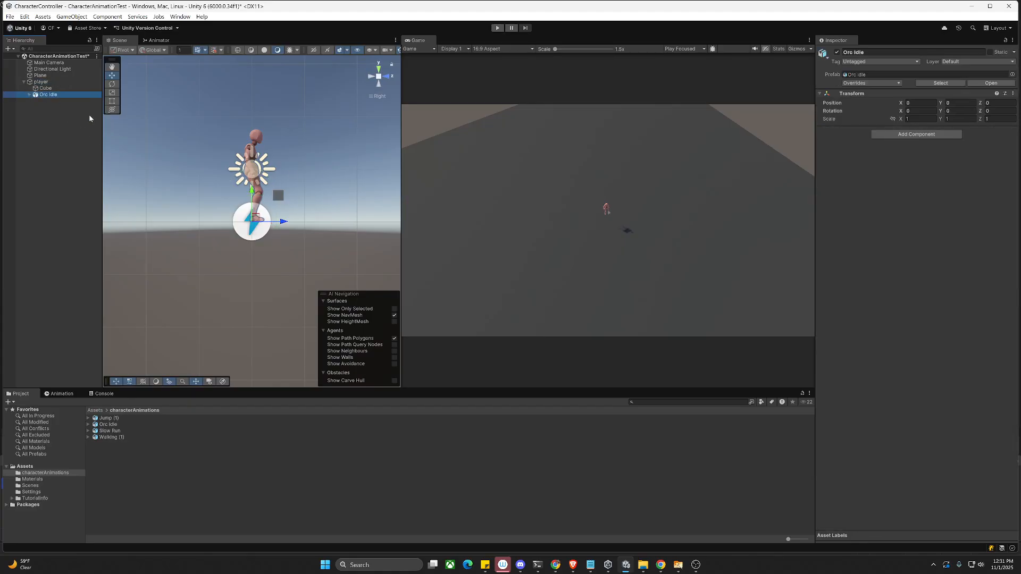
{"action": "left_click_drag", "start_coordinate": [257, 194], "coordinate": [254, 234]}
{"action": "left_click", "coordinate": [45, 83]}
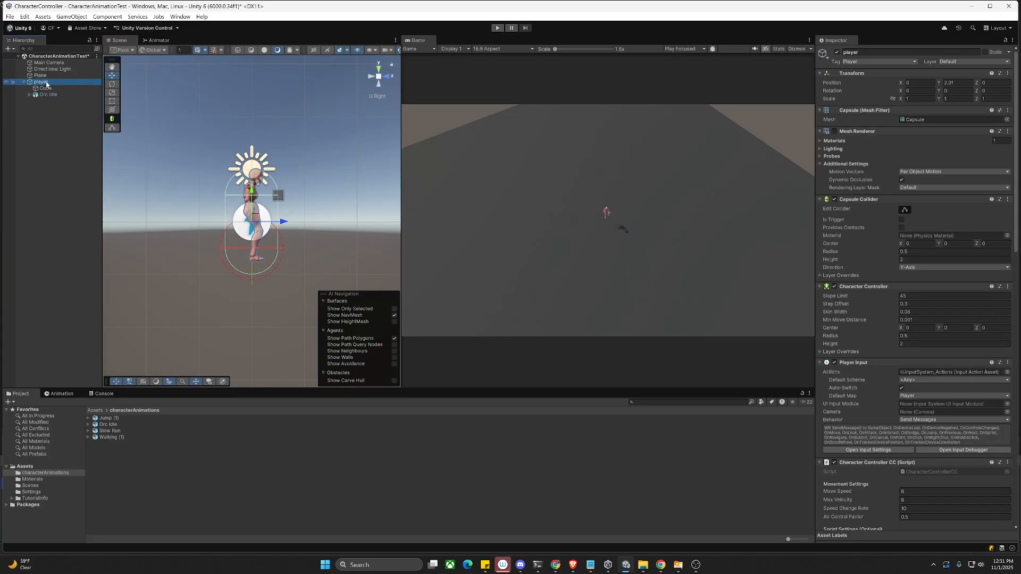
{"action": "left_click", "coordinate": [48, 95]}
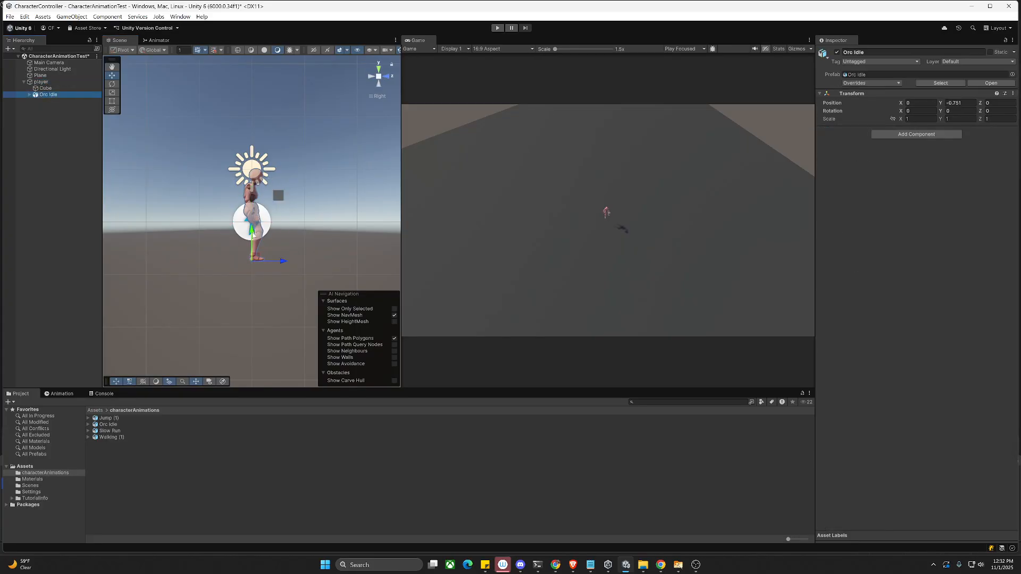
{"action": "left_click_drag", "start_coordinate": [252, 236], "coordinate": [254, 254]}
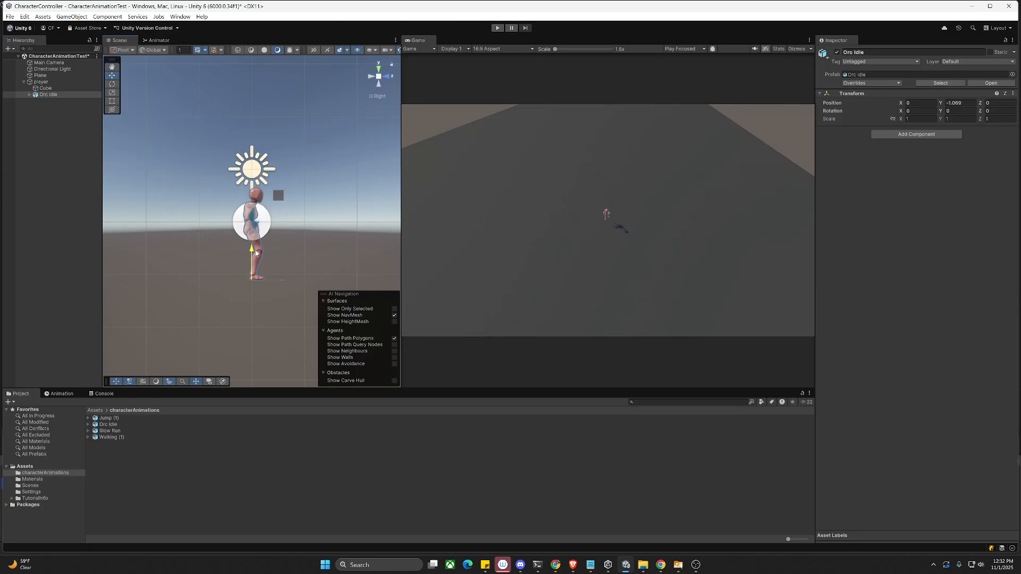
Step: Raise the Orc Idle model slightly so its feet line up with the base of the player's capsule collider
{"action": "left_click", "coordinate": [54, 82]}
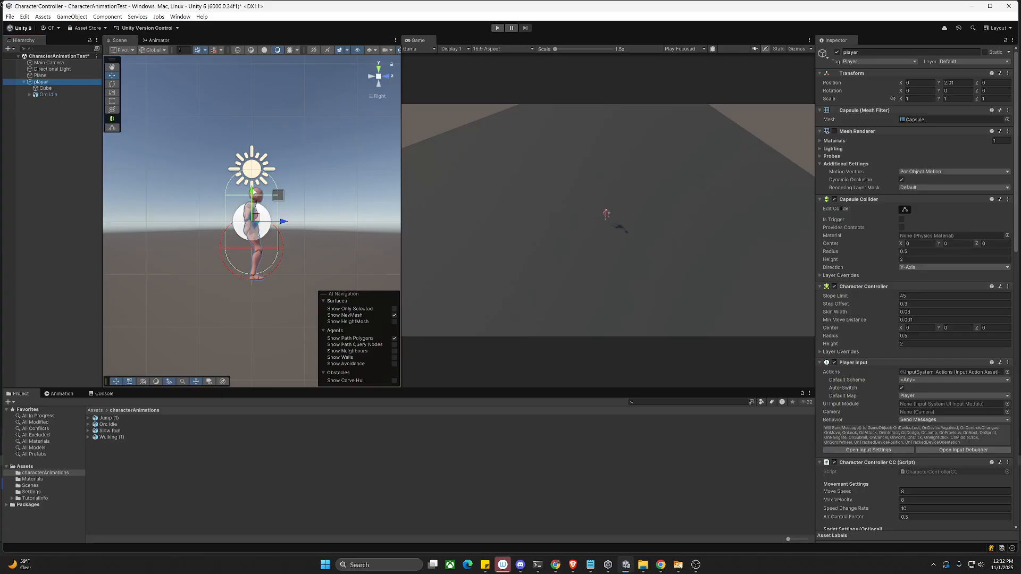
{"action": "left_click", "coordinate": [252, 191]}
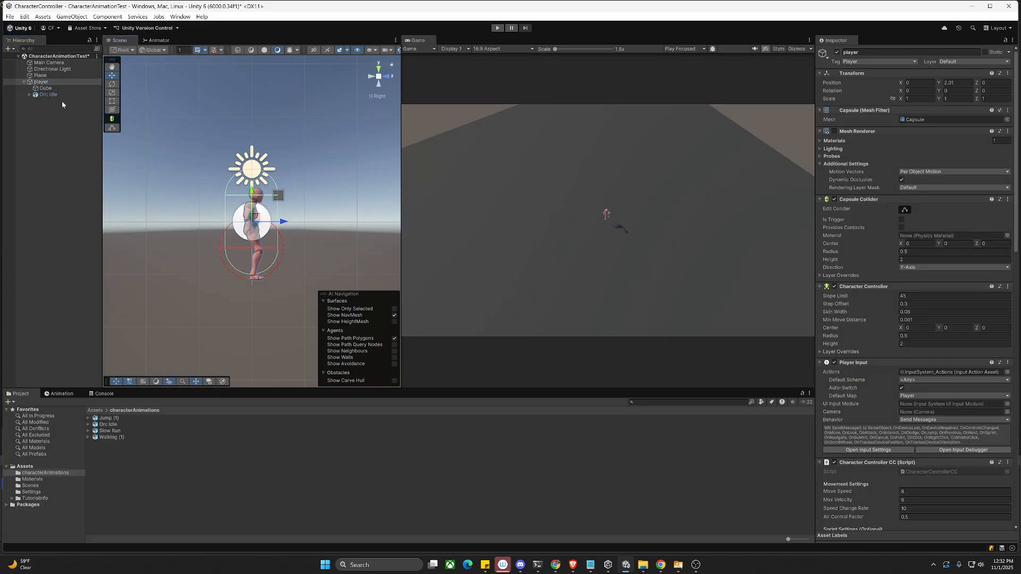
{"action": "left_click", "coordinate": [49, 94]}
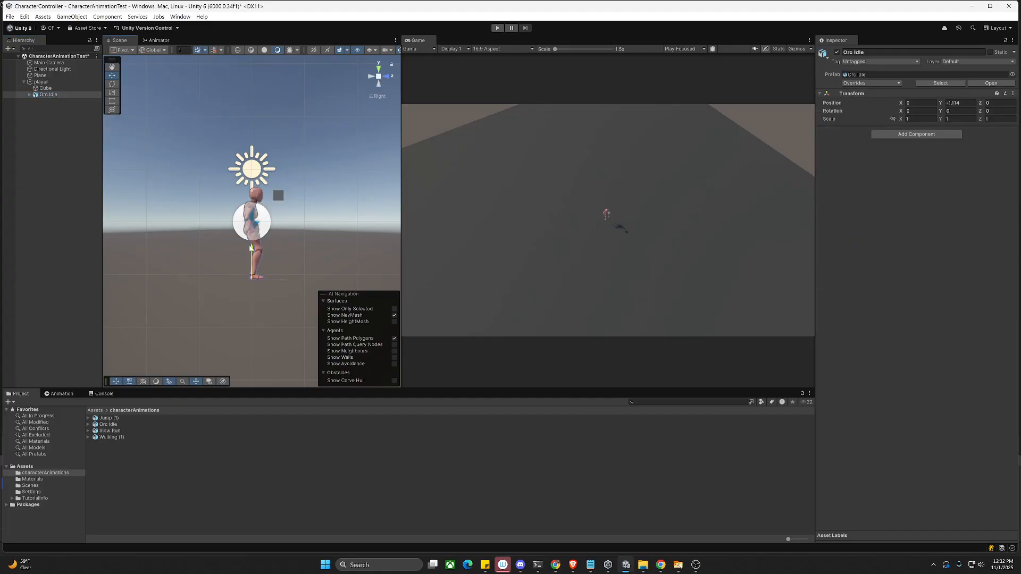
{"action": "left_click", "coordinate": [62, 81]}
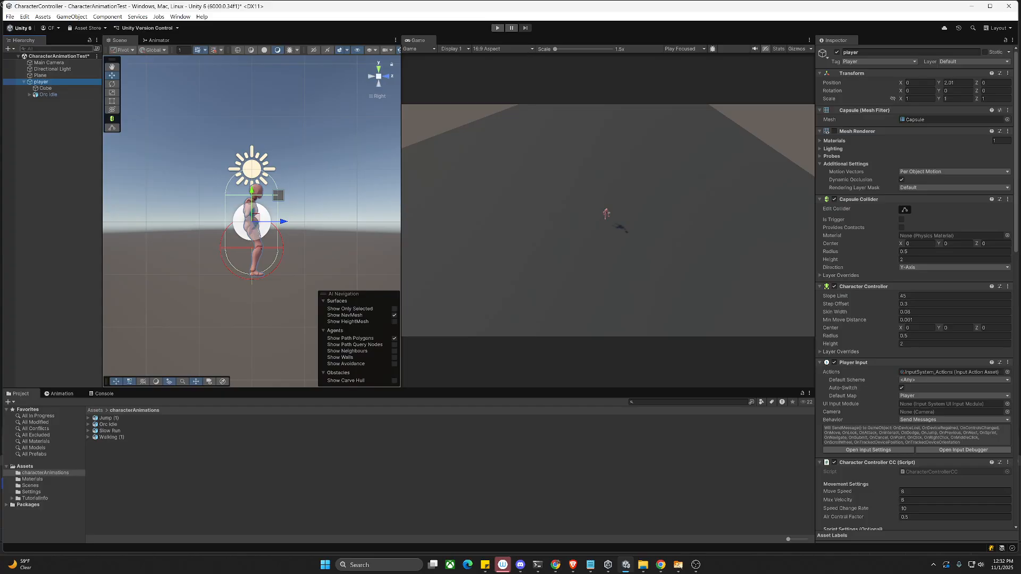
{"action": "left_click", "coordinate": [58, 133]}
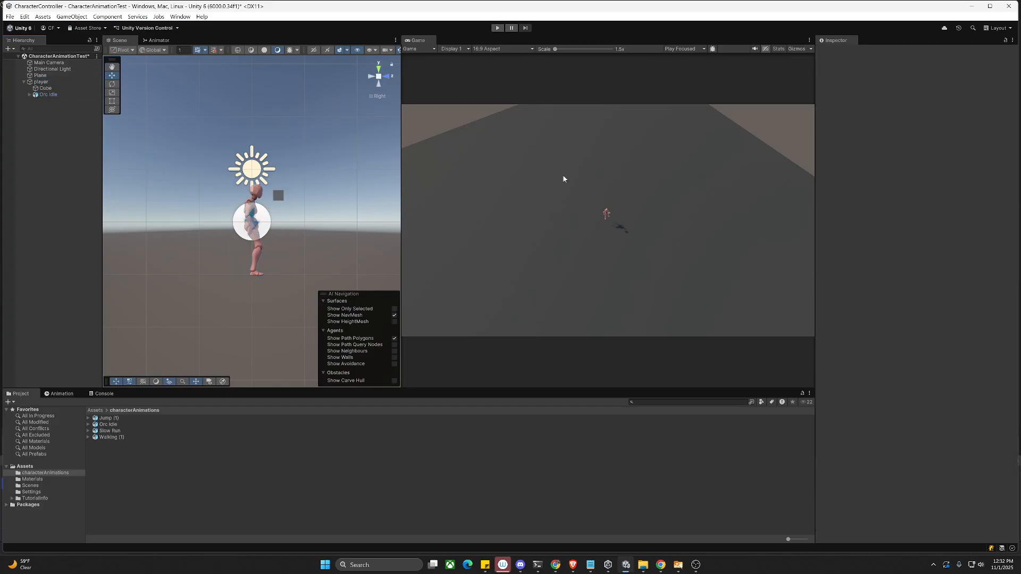
Step: Run the scene in Play mode to check how the character stands on the ground, and stop it
{"action": "left_click", "coordinate": [497, 28]}
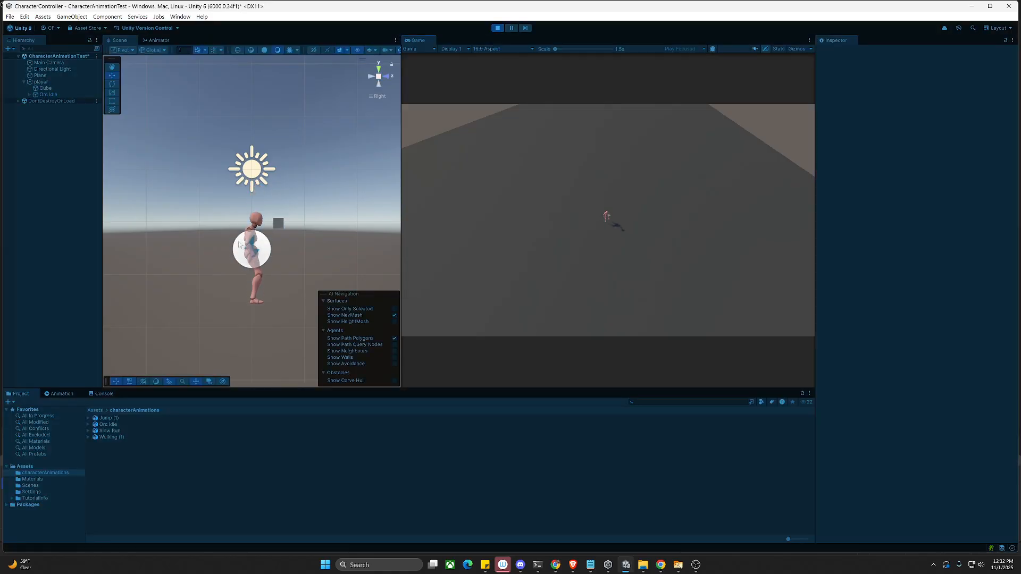
{"action": "left_click", "coordinate": [377, 96]}
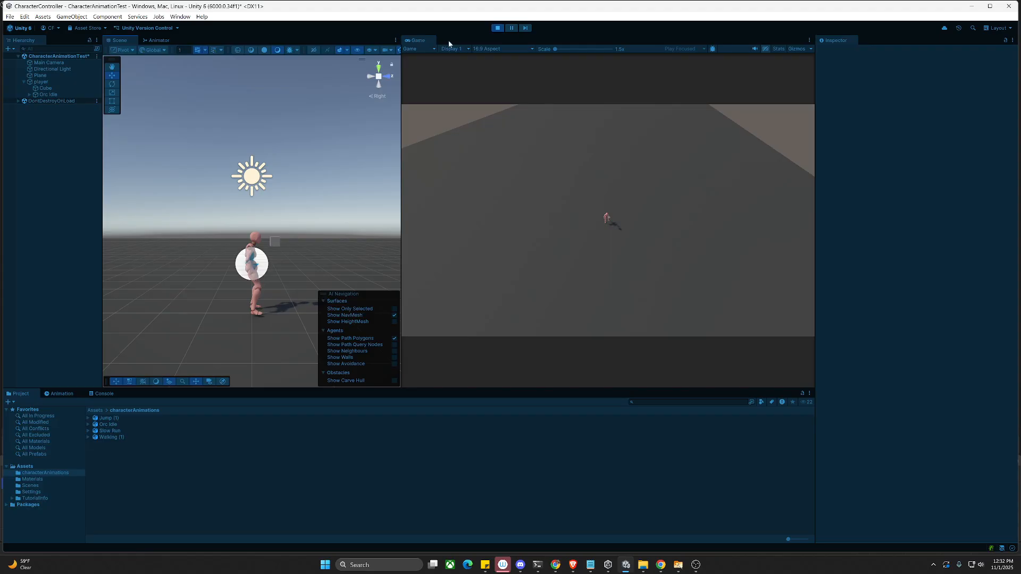
{"action": "left_click", "coordinate": [497, 28]}
Step: Lower the Orc Idle model to a Y position of about -1.12, using the player's collider in the orthographic side view as reference
{"action": "left_click", "coordinate": [41, 82]}
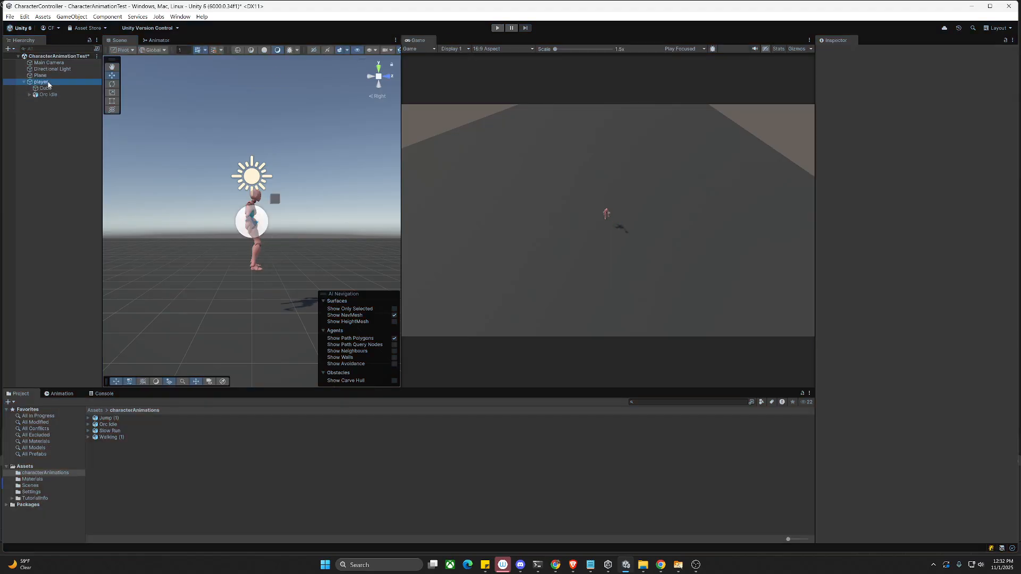
{"action": "left_click", "coordinate": [378, 76]}
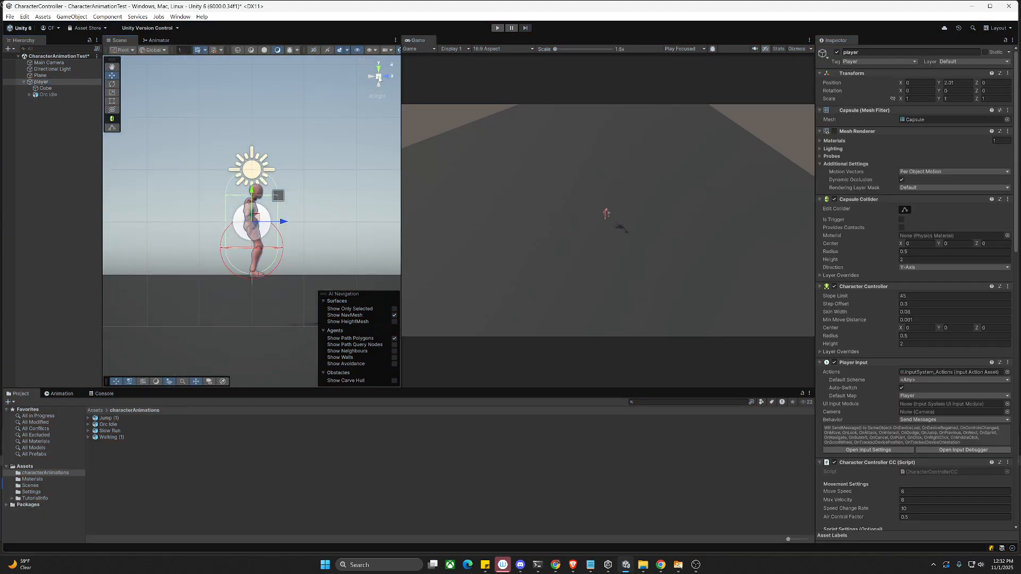
{"action": "left_click", "coordinate": [59, 95]}
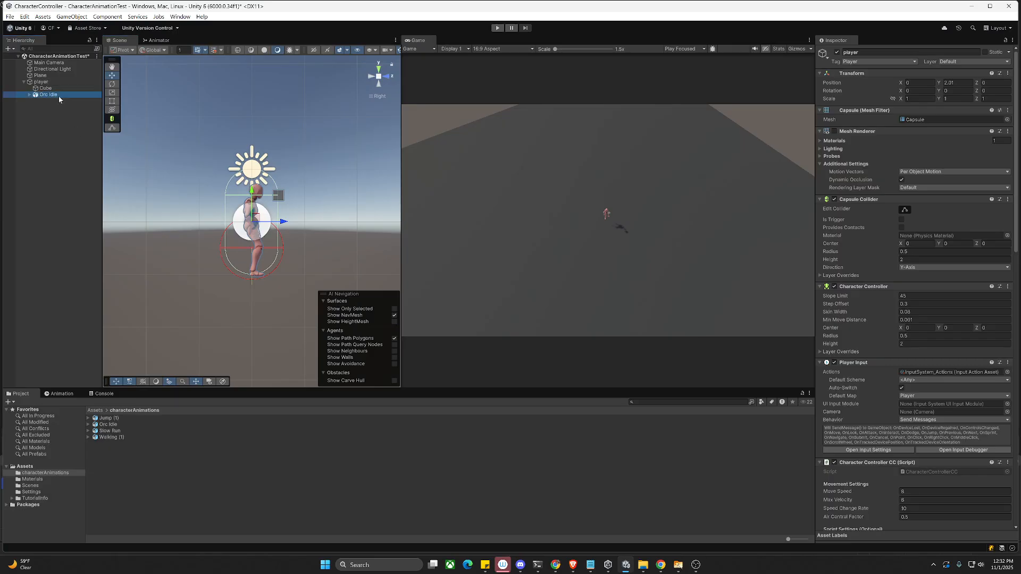
{"action": "left_click_drag", "start_coordinate": [252, 247], "coordinate": [255, 252]}
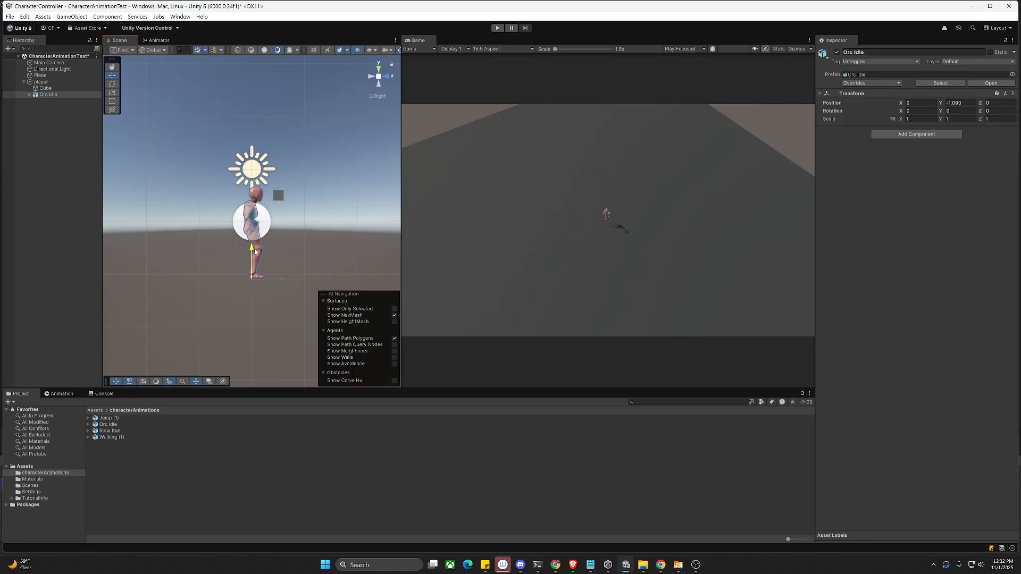
{"action": "left_click", "coordinate": [57, 83]}
Step: Run the scene in Play mode to check the feet against the ground in orthographic and perspective views, and stop it
{"action": "left_click", "coordinate": [497, 28]}
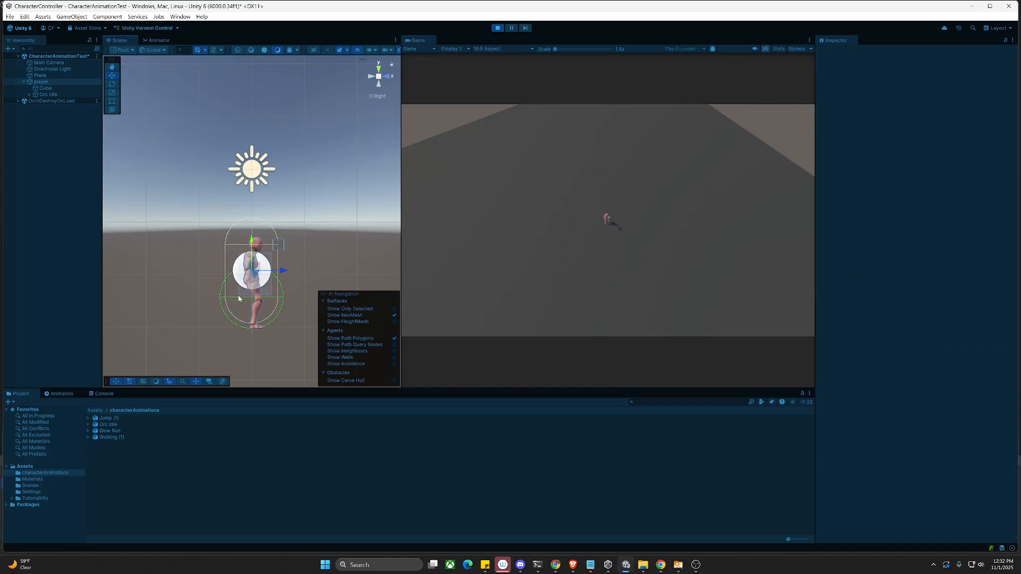
{"action": "left_click", "coordinate": [314, 223]}
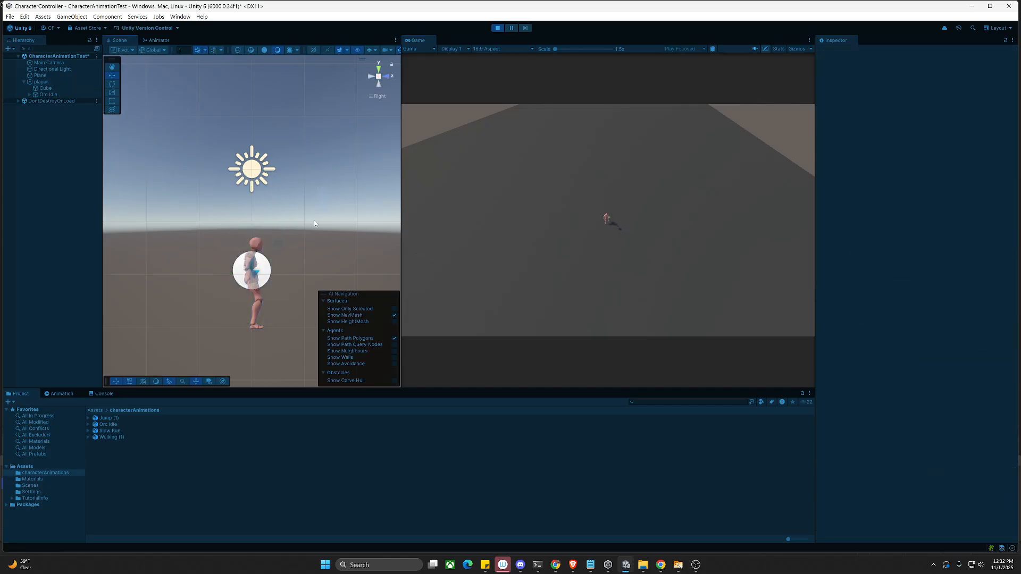
{"action": "left_click", "coordinate": [378, 76]}
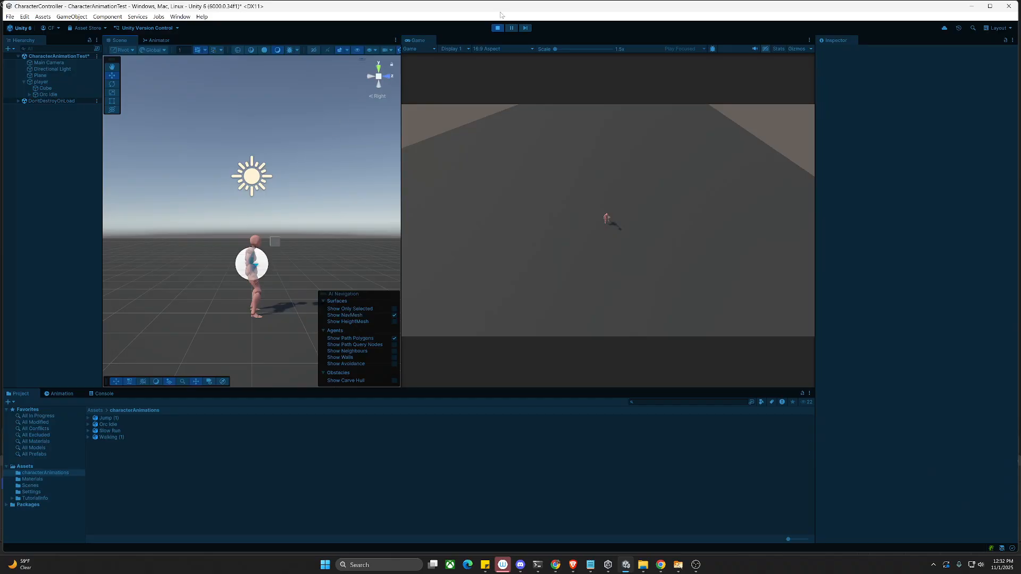
{"action": "left_click", "coordinate": [631, 281]}
{"action": "left_click", "coordinate": [497, 29]}
{"action": "left_click", "coordinate": [497, 30]}
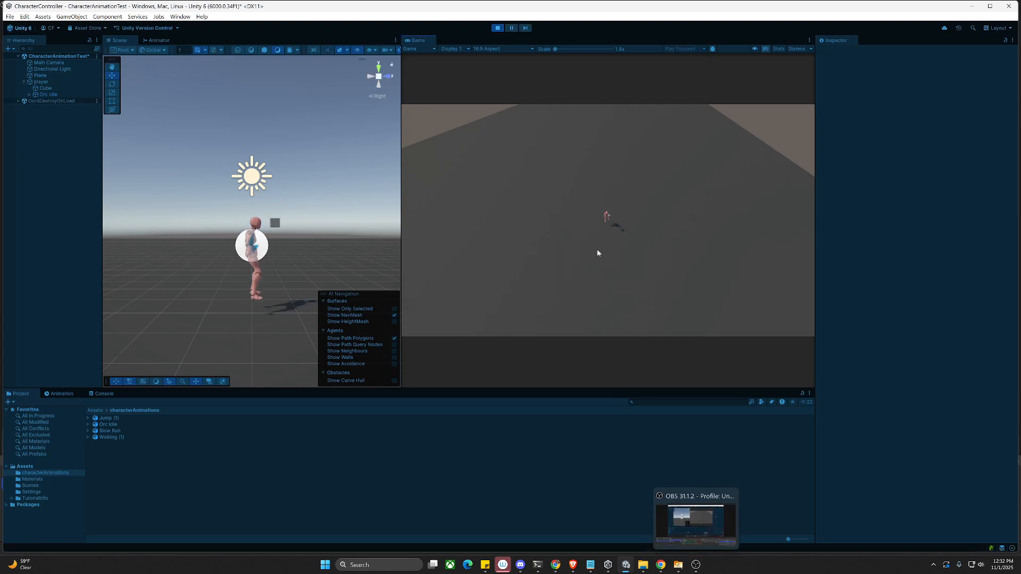
{"action": "left_click", "coordinate": [496, 28]}
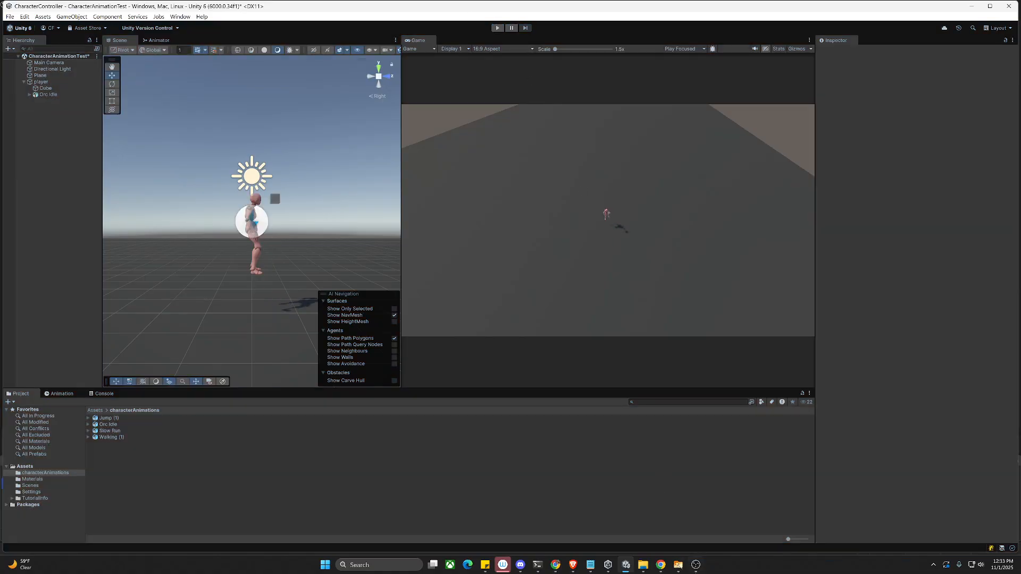
{"action": "left_click", "coordinate": [695, 565]}
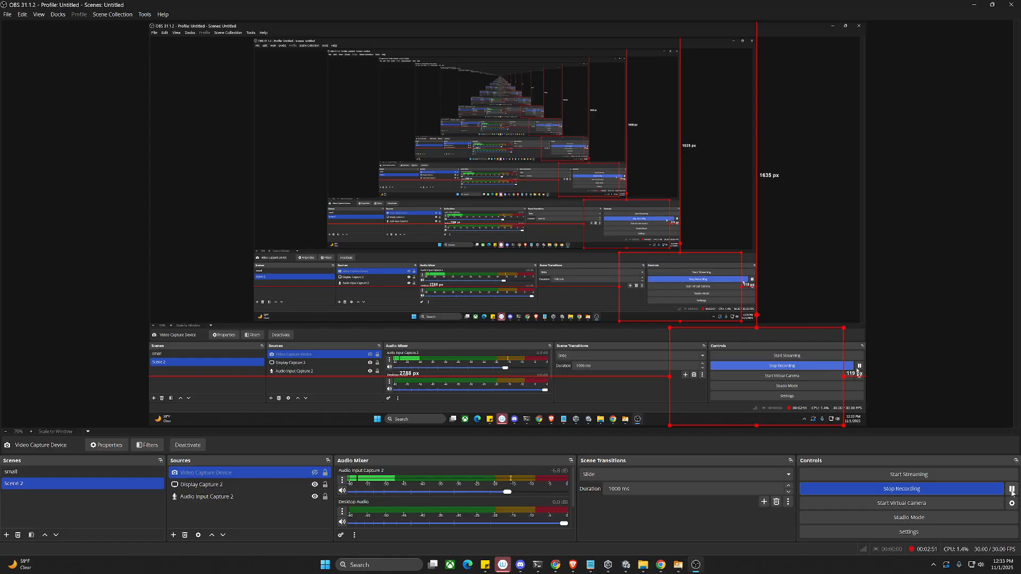
{"action": "left_click", "coordinate": [627, 565]}
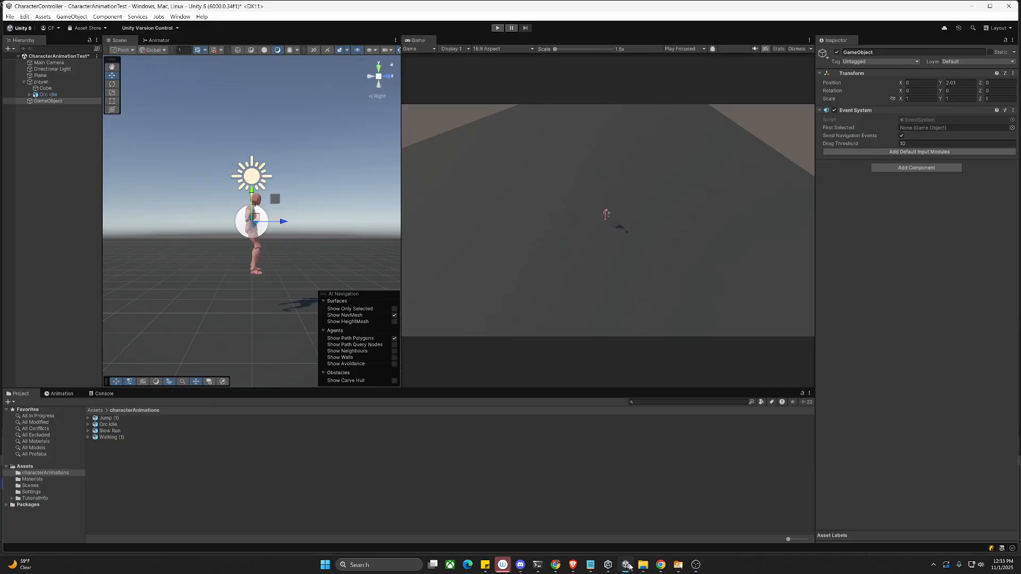
Step: Run the scene in Play mode, walk the character around in all directions to test its movement, and stop it
{"action": "left_click", "coordinate": [494, 29]}
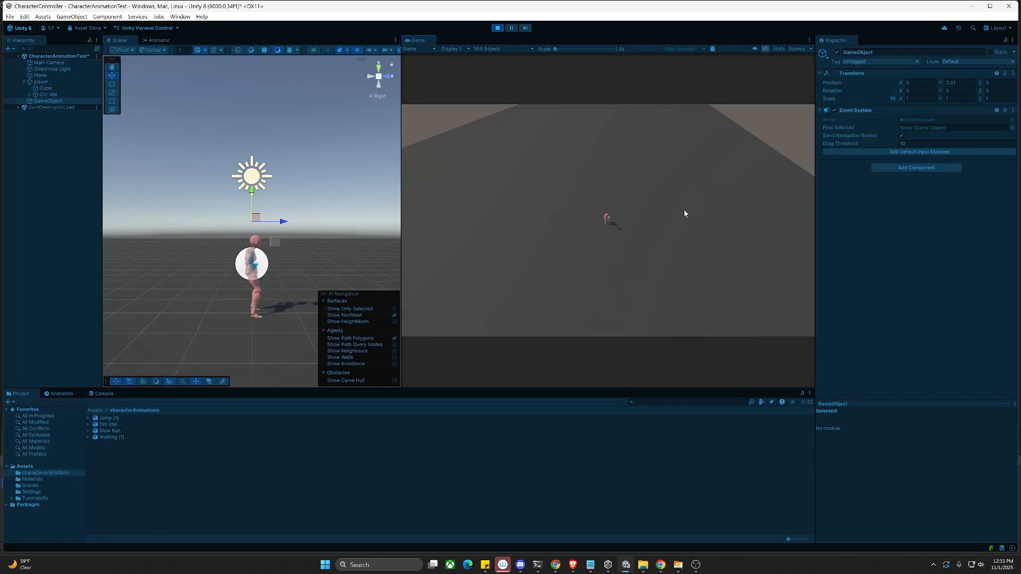
{"action": "key", "text": "d"}
{"action": "key", "text": "s"}
{"action": "key", "text": "a"}
{"action": "key", "text": "w"}
{"action": "key", "text": "d"}
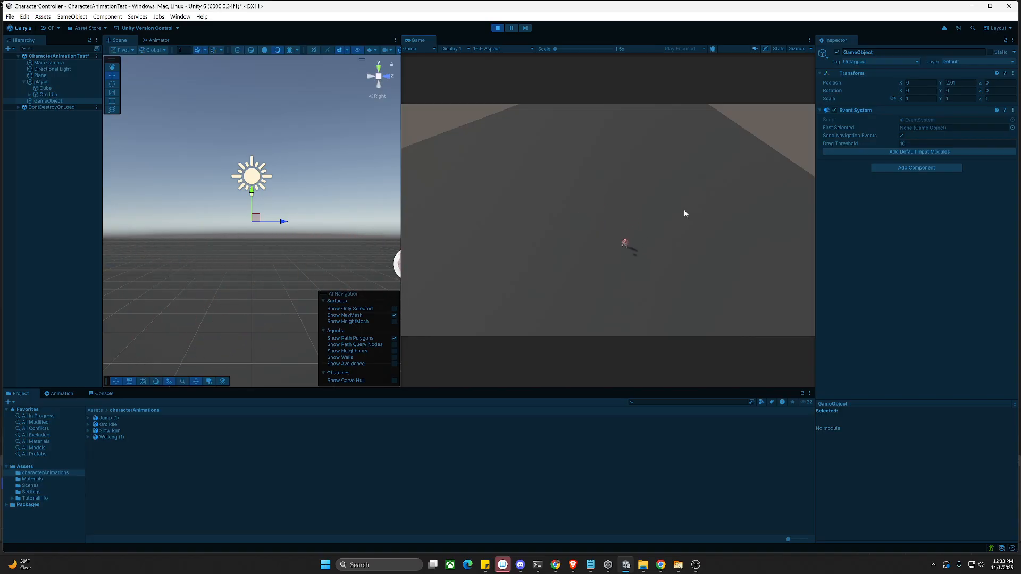
{"action": "key", "text": "a"}
{"action": "key", "text": "w"}
{"action": "key", "text": "d"}
{"action": "key", "text": "s"}
{"action": "key", "text": "a"}
{"action": "key", "text": "w"}
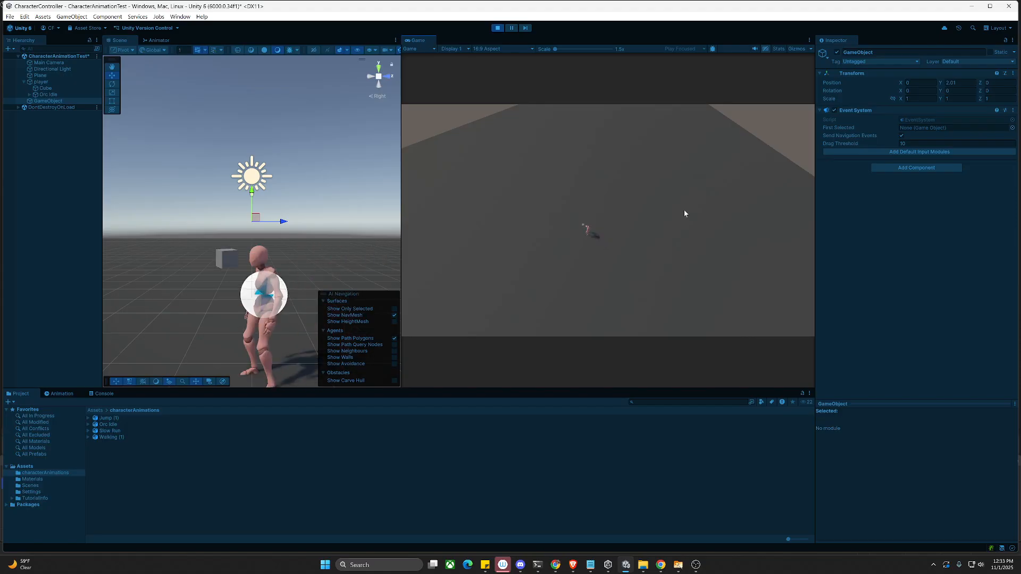
{"action": "left_click", "coordinate": [497, 28]}
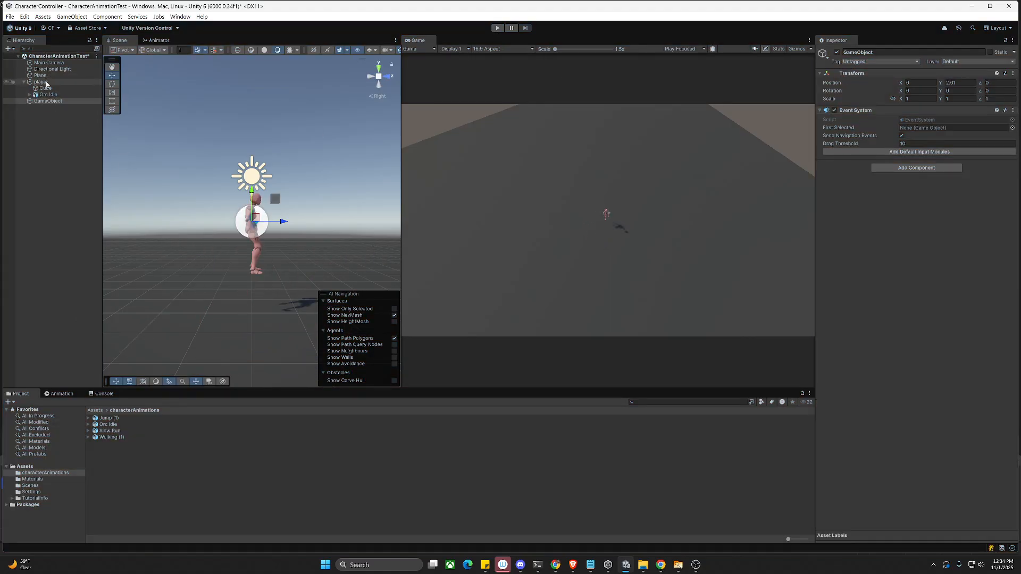
Step: Dock the Animator window between the Scene and Game views and widen it at the Scene view's expense
{"action": "left_click", "coordinate": [162, 38]}
{"action": "left_click_drag", "start_coordinate": [162, 40], "coordinate": [422, 91]}
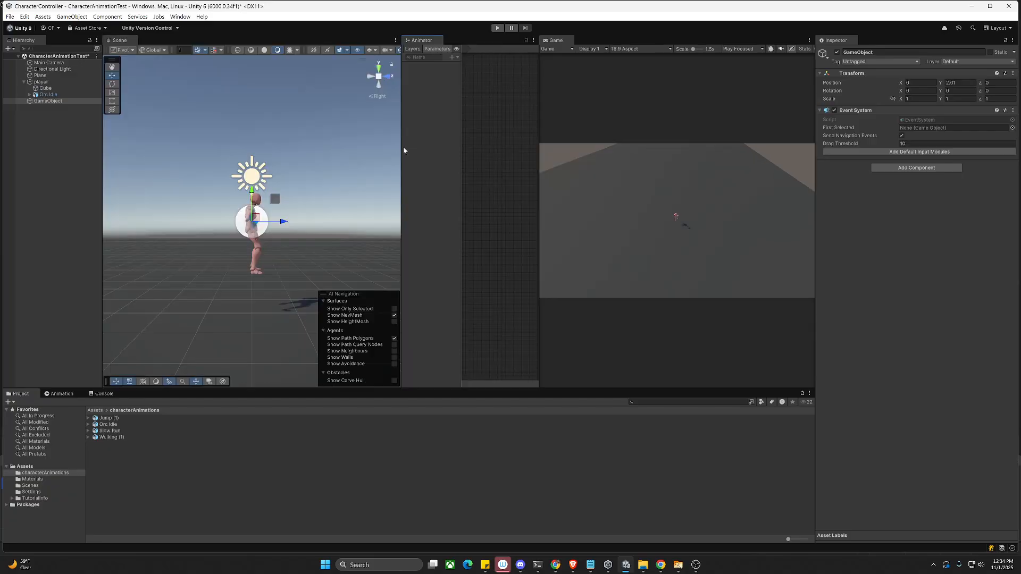
{"action": "left_click_drag", "start_coordinate": [398, 154], "coordinate": [271, 154]}
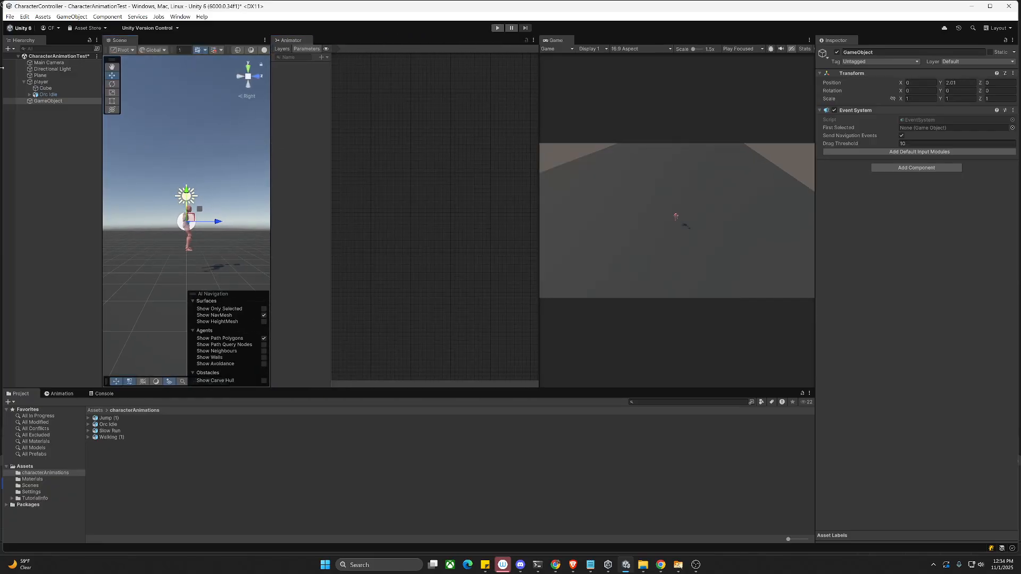
Step: Rename the Orc Idle object under player as playerAnimations
{"action": "left_click", "coordinate": [49, 94]}
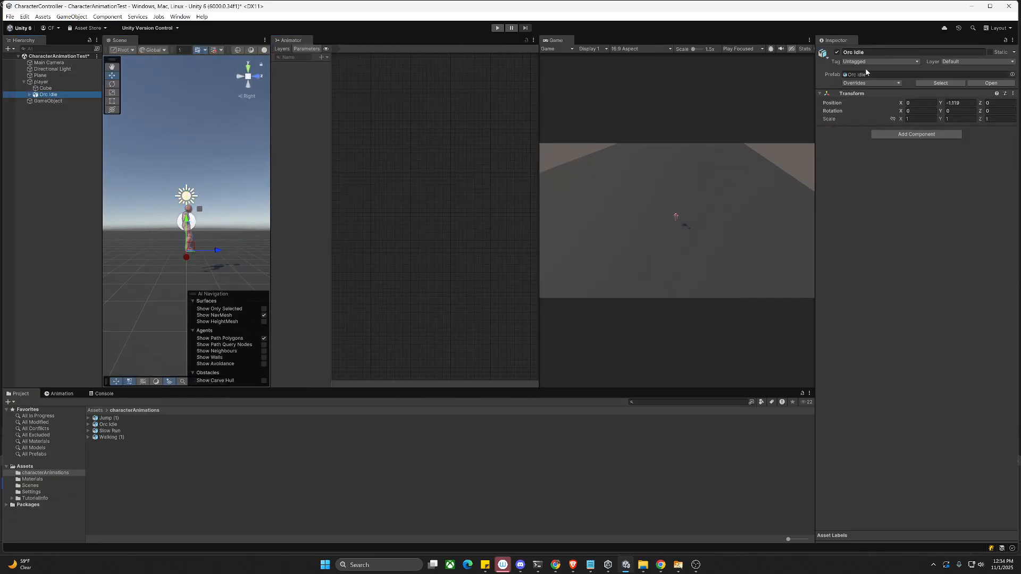
{"action": "left_click_drag", "start_coordinate": [872, 52], "coordinate": [763, 48]}
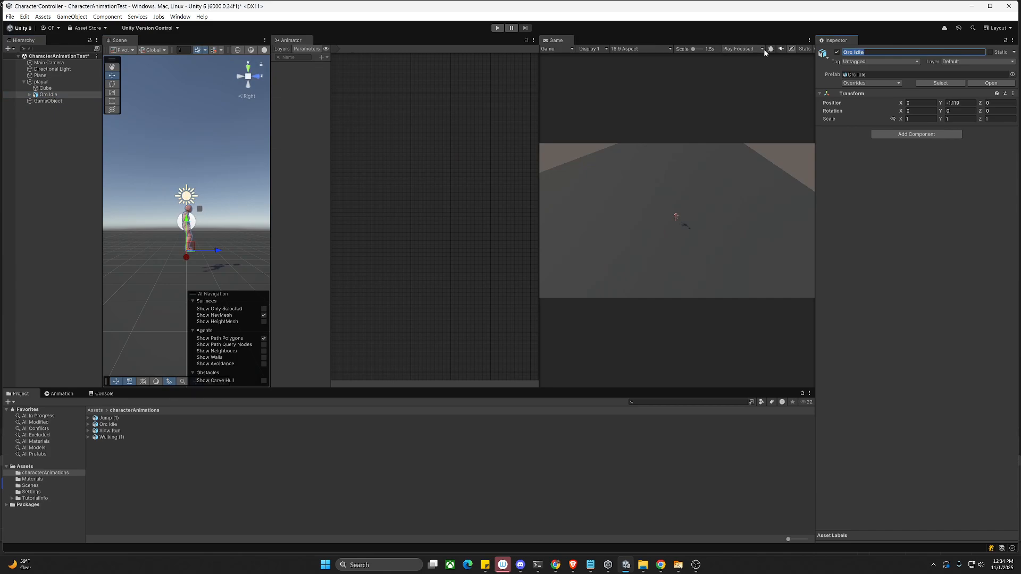
{"action": "type", "text": "playerAnimations"}
{"action": "key", "text": "Return"}
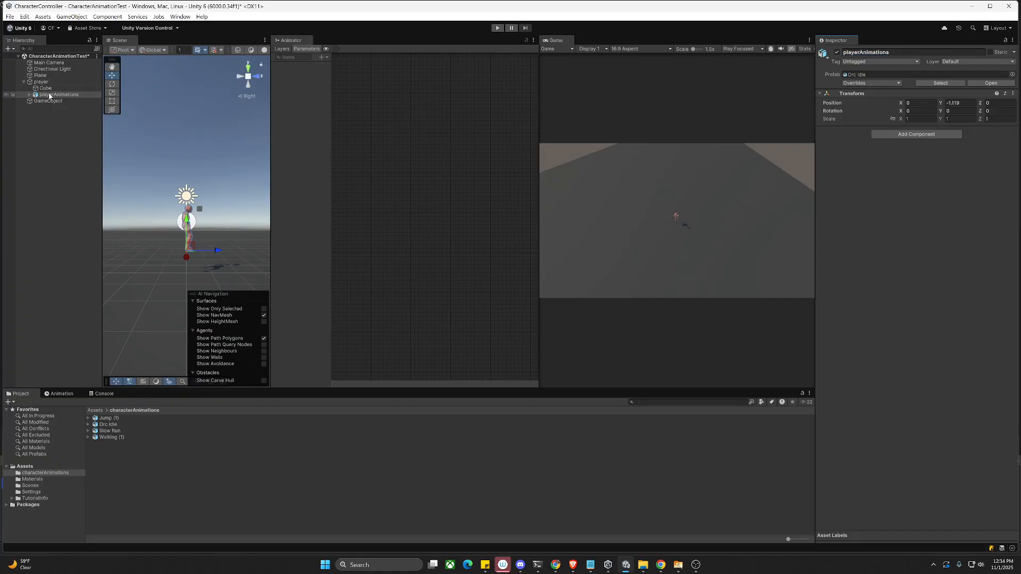
{"action": "left_click", "coordinate": [426, 135]}
Step: Apply the Idle clip from the Orc Idle asset to playerAnimations and show its new animator graph
{"action": "left_click", "coordinate": [30, 94]}
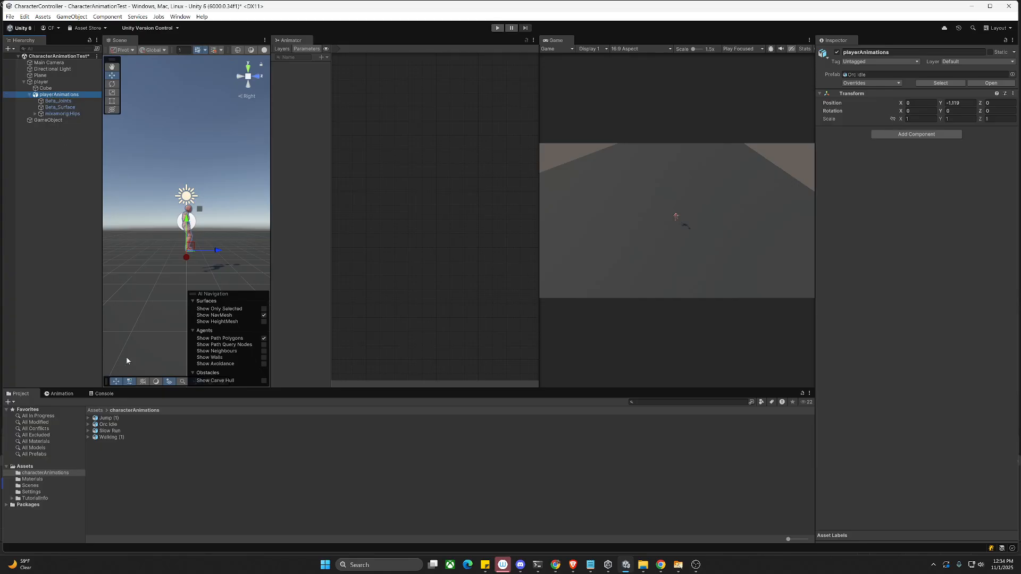
{"action": "left_click", "coordinate": [89, 425]}
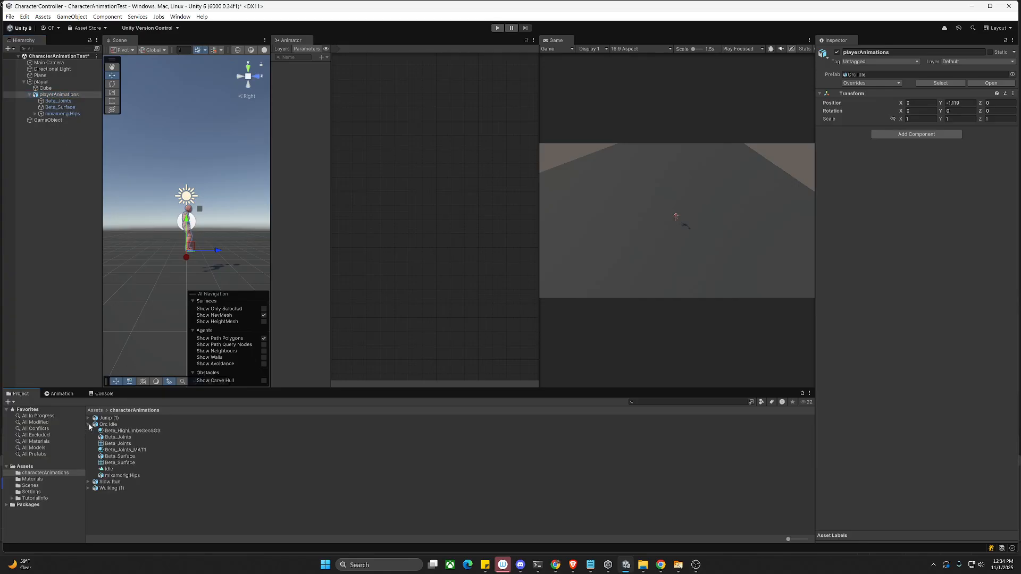
{"action": "left_click", "coordinate": [109, 470]}
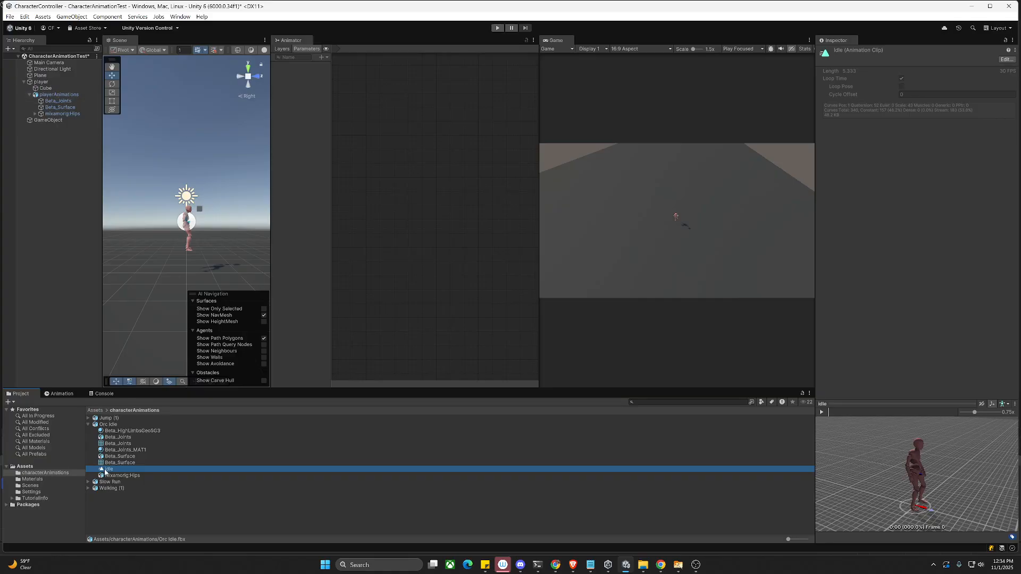
{"action": "left_click_drag", "start_coordinate": [96, 244], "coordinate": [63, 97]}
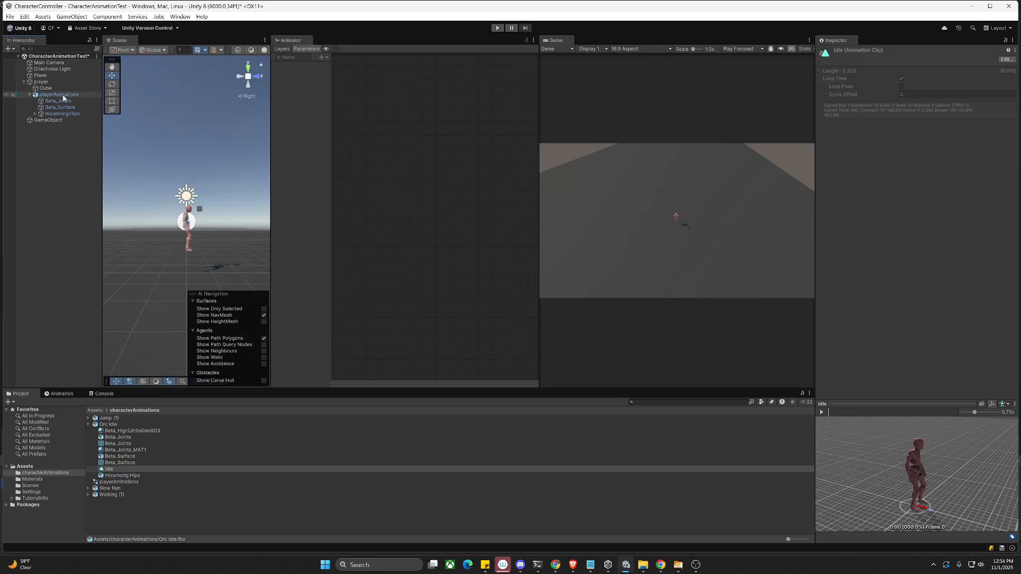
{"action": "left_click", "coordinate": [64, 98]}
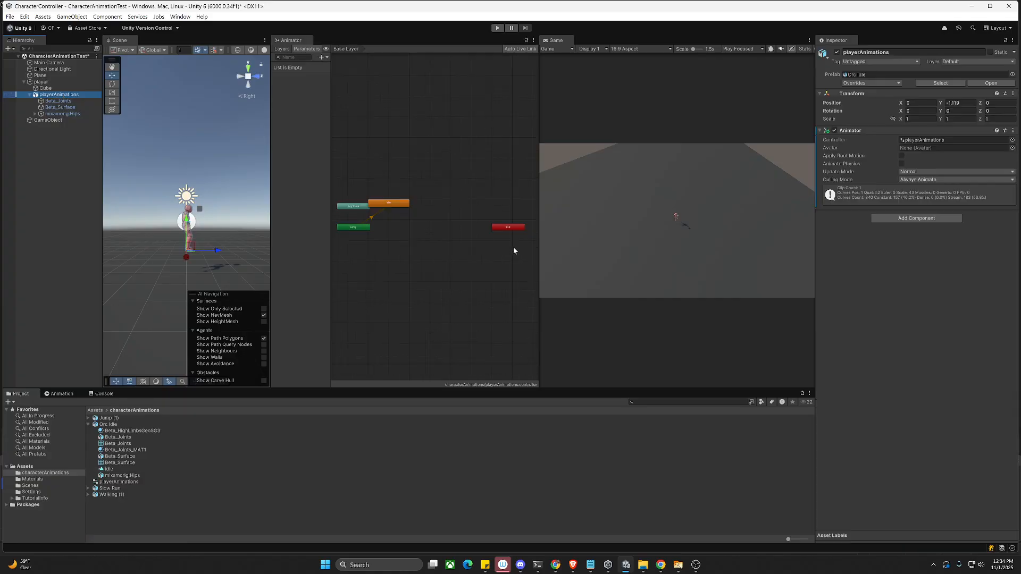
Step: Arrange the animator graph by stacking the Any State, Entry and Idle nodes vertically in that order
{"action": "left_click_drag", "start_coordinate": [375, 206], "coordinate": [378, 271]}
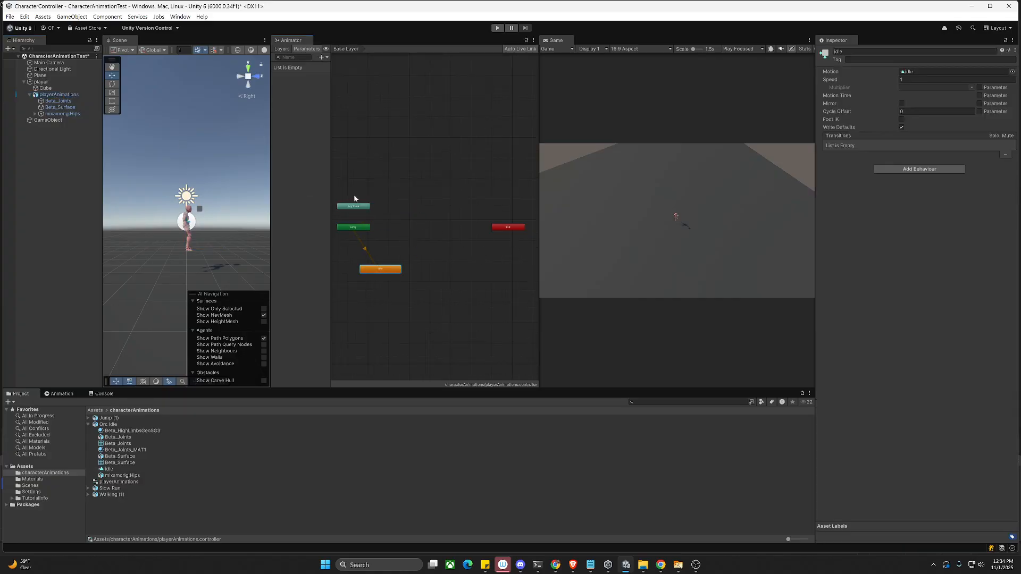
{"action": "left_click_drag", "start_coordinate": [354, 206], "coordinate": [401, 163]}
{"action": "left_click_drag", "start_coordinate": [370, 229], "coordinate": [416, 180]}
{"action": "left_click_drag", "start_coordinate": [386, 269], "coordinate": [413, 197]}
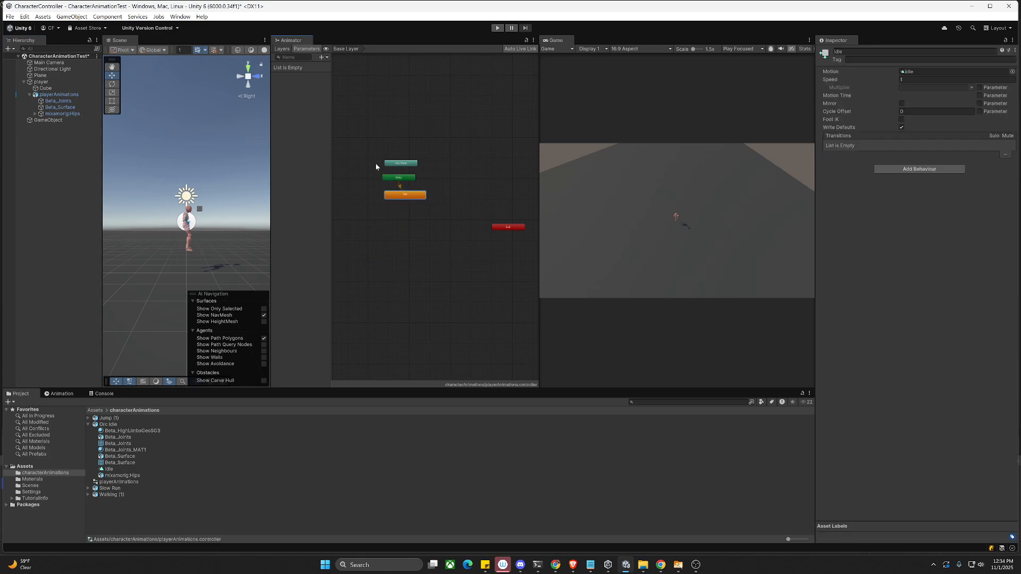
{"action": "scroll", "coordinate": [375, 163], "scroll_direction": "up", "scroll_amount": 3}
{"action": "scroll", "coordinate": [377, 165], "scroll_direction": "down", "scroll_amount": 2}
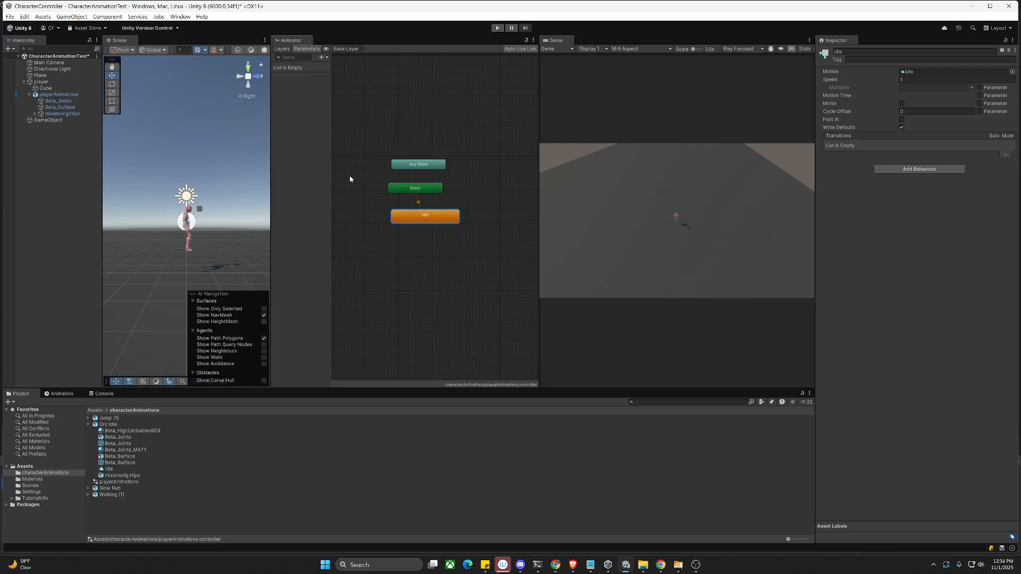
Step: Assign playerAnimations as the Character Animator in the player's Character Controller CC script
{"action": "left_click", "coordinate": [42, 82]}
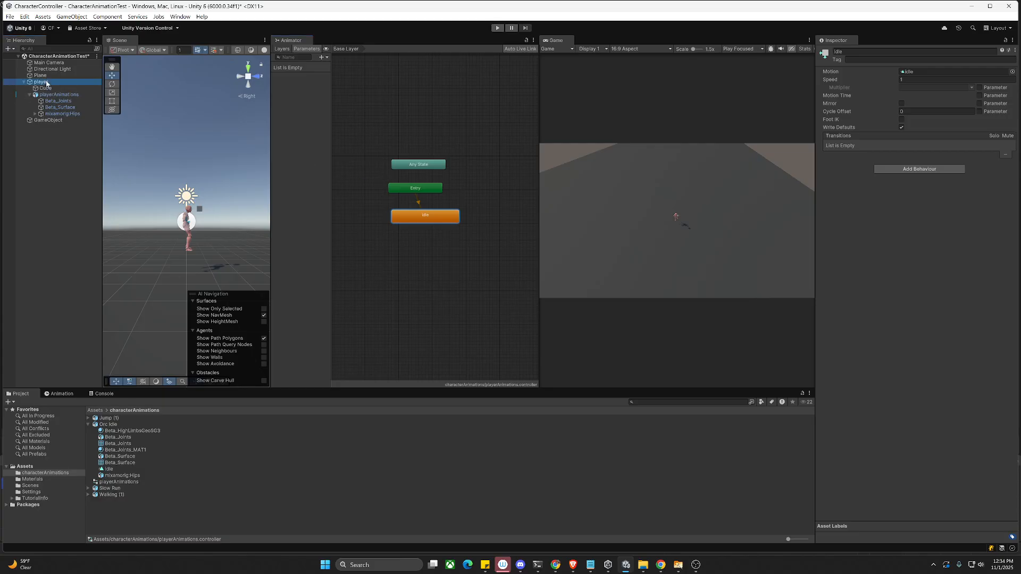
{"action": "scroll", "coordinate": [834, 337], "scroll_direction": "down", "scroll_amount": 10}
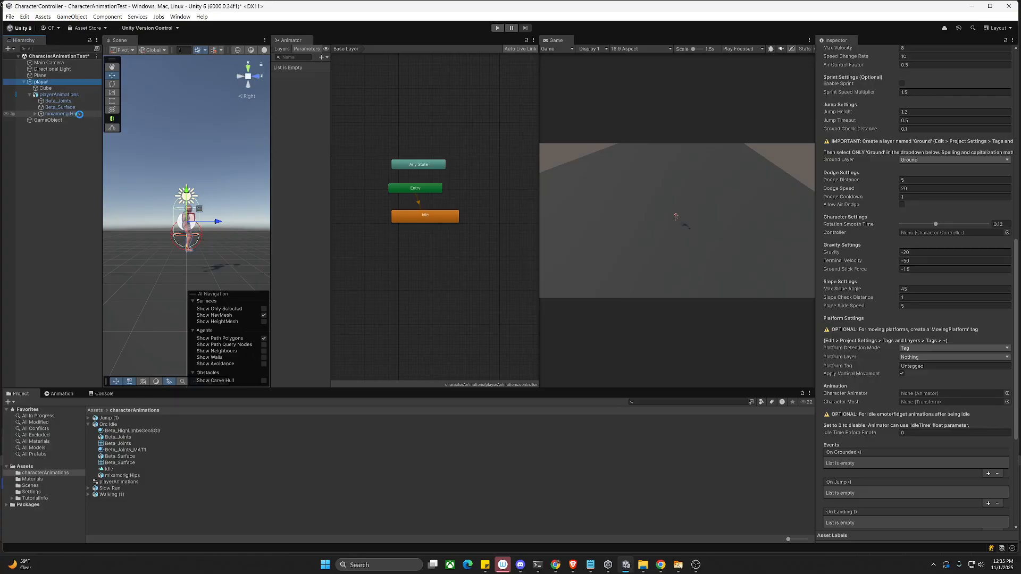
{"action": "left_click_drag", "start_coordinate": [56, 95], "coordinate": [943, 394]}
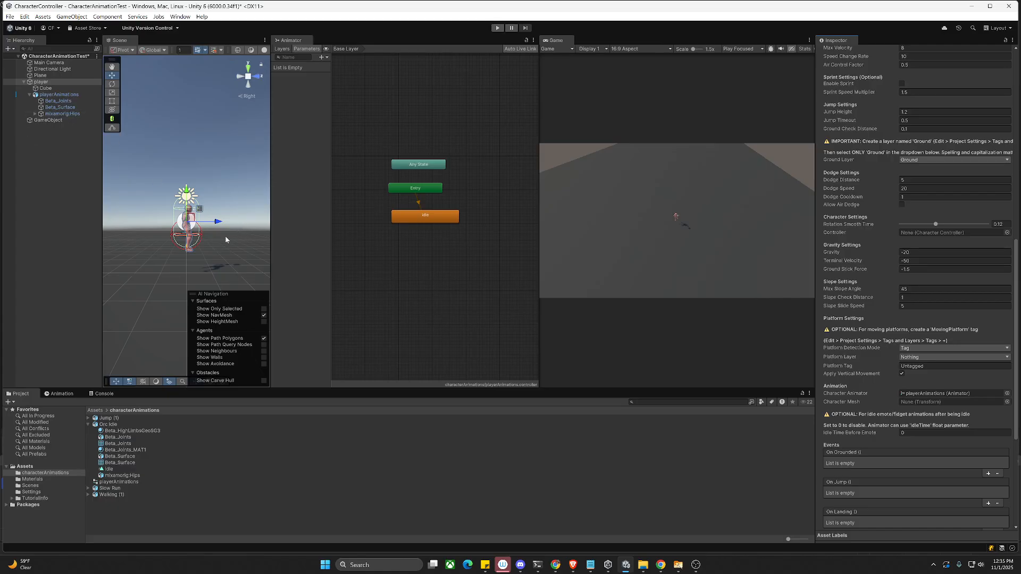
Step: Centre the Entry node above Idle in the playerAnimations graph and add a Float parameter named Speed
{"action": "left_click", "coordinate": [43, 95]}
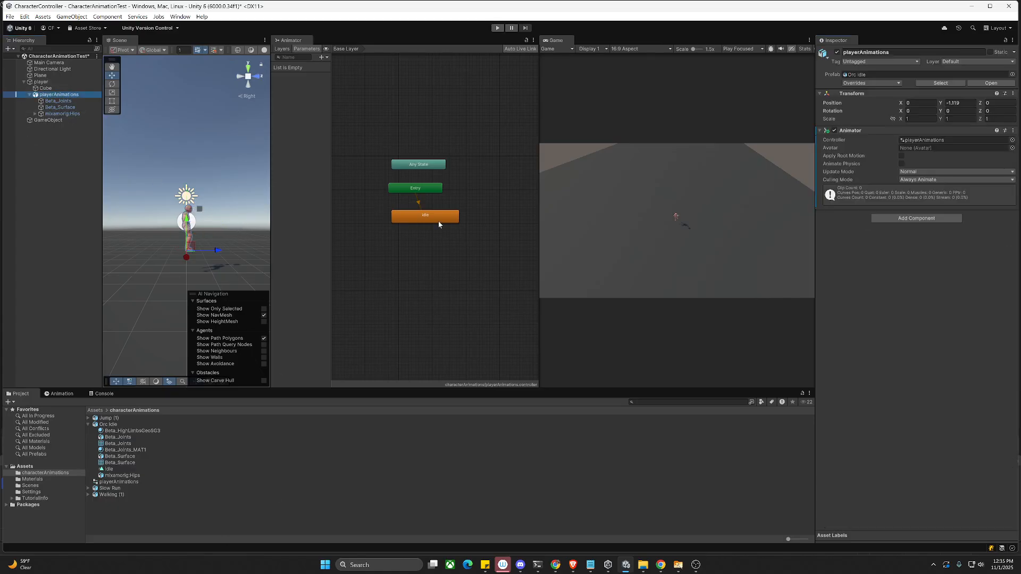
{"action": "left_click_drag", "start_coordinate": [419, 194], "coordinate": [426, 194]}
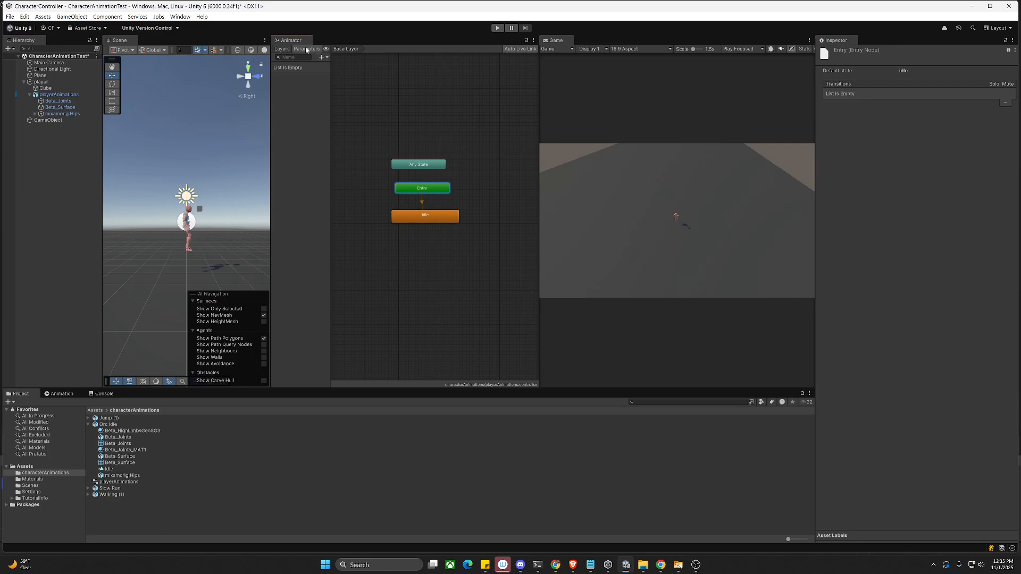
{"action": "left_click", "coordinate": [61, 95]}
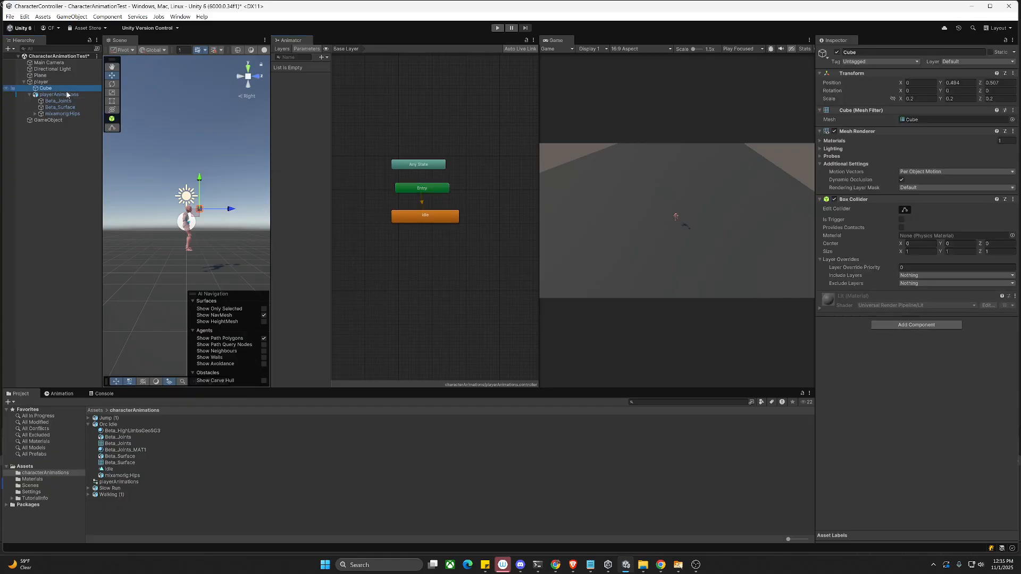
{"action": "left_click", "coordinate": [326, 58]}
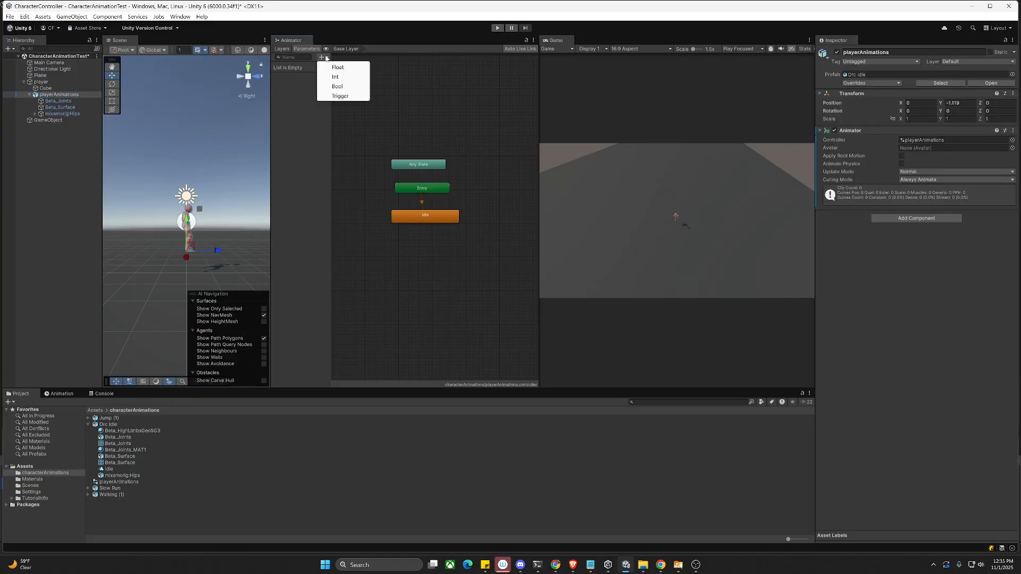
{"action": "left_click", "coordinate": [339, 66]}
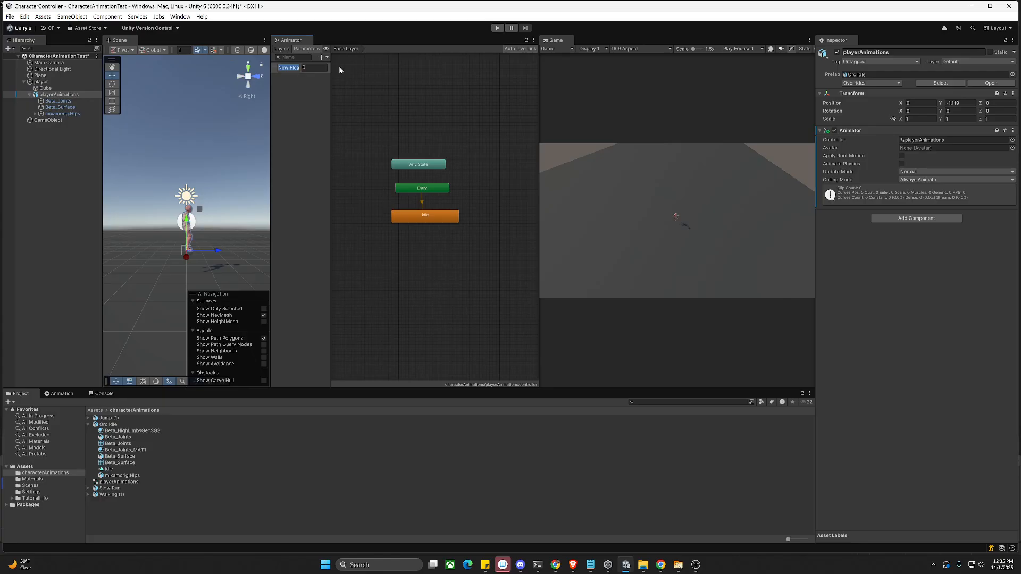
{"action": "type", "text": "Speed"}
{"action": "key", "text": "Return"}
{"action": "left_click", "coordinate": [317, 79]}
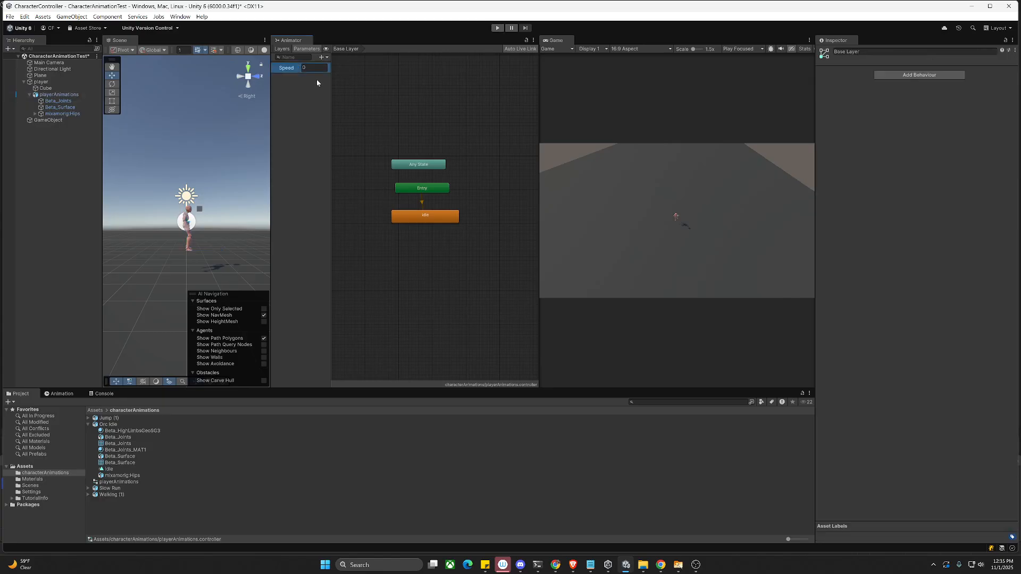
Step: Add a Bool animator parameter named Grounded and save the scene
{"action": "left_click", "coordinate": [322, 57]}
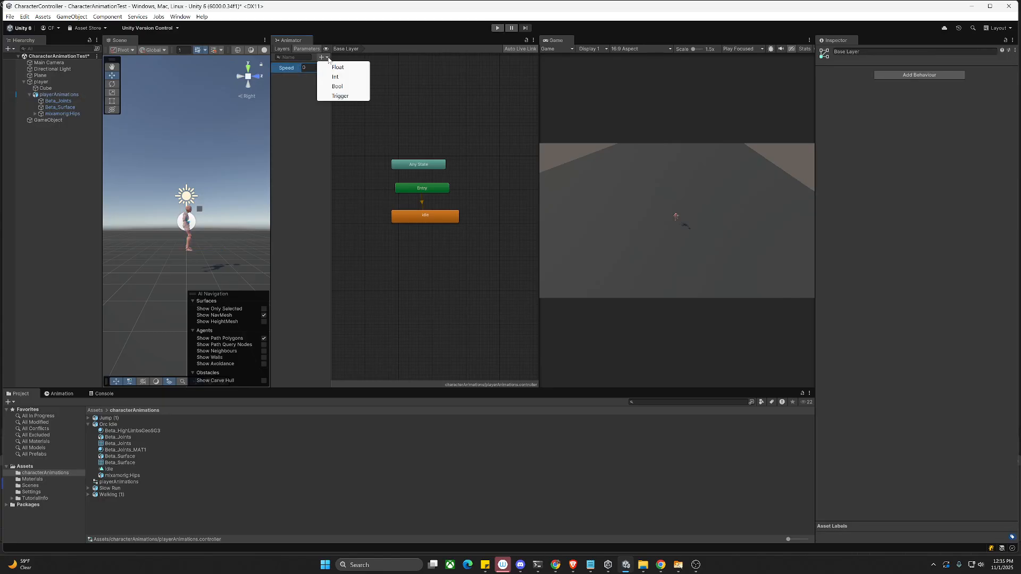
{"action": "left_click", "coordinate": [339, 86]}
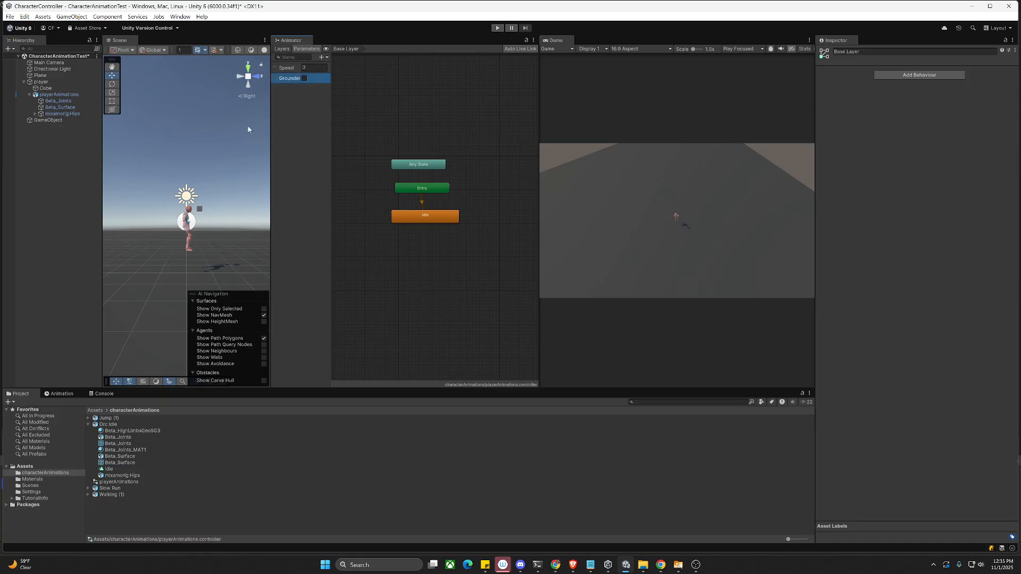
{"action": "key", "text": "ctrl+s"}
Step: Play-test the scene by moving the character in all directions and jumping, watching the Speed and Grounded parameters, and stop play mode
{"action": "left_click", "coordinate": [497, 27]}
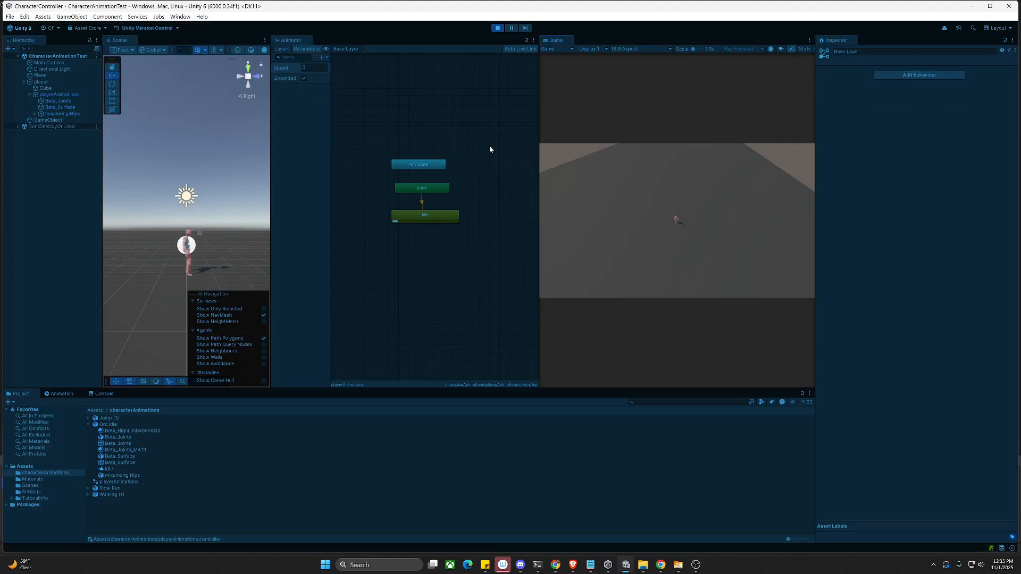
{"action": "key", "text": "a"}
{"action": "key", "text": "w"}
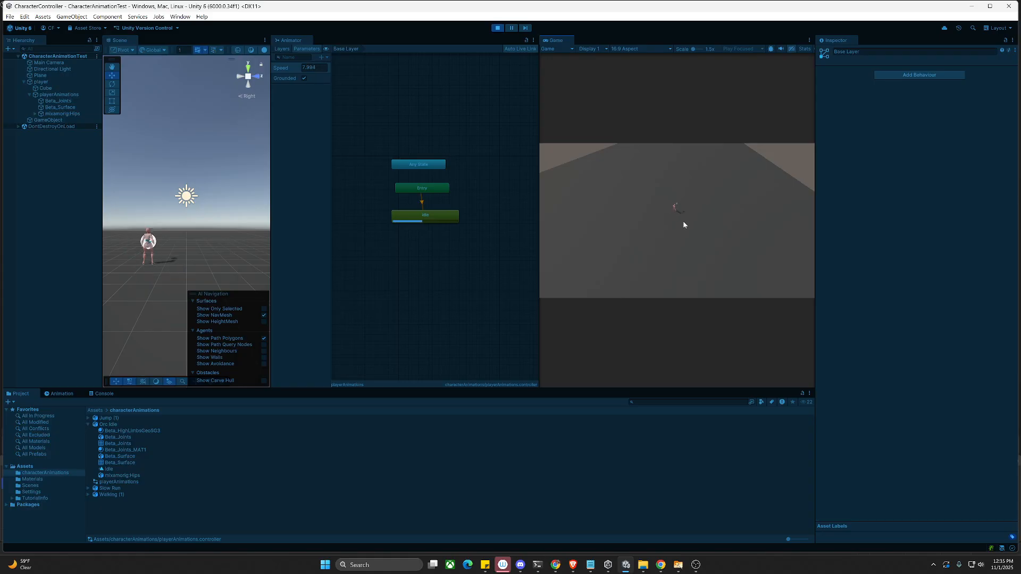
{"action": "key", "text": "d"}
{"action": "key", "text": "s"}
{"action": "key", "text": "a"}
{"action": "key", "text": "w"}
{"action": "key", "text": "d"}
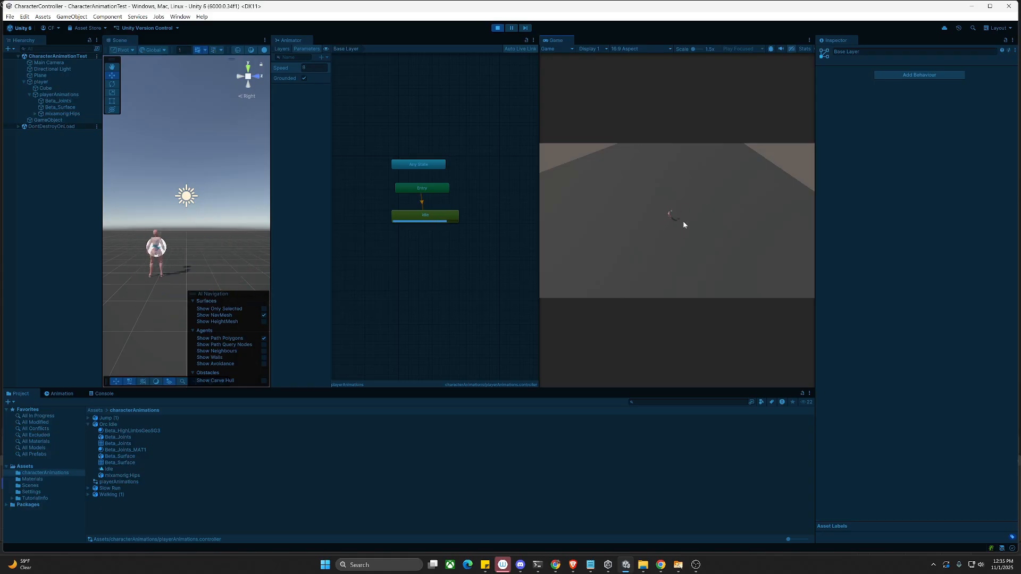
{"action": "key", "text": "d"}
{"action": "key", "text": "s"}
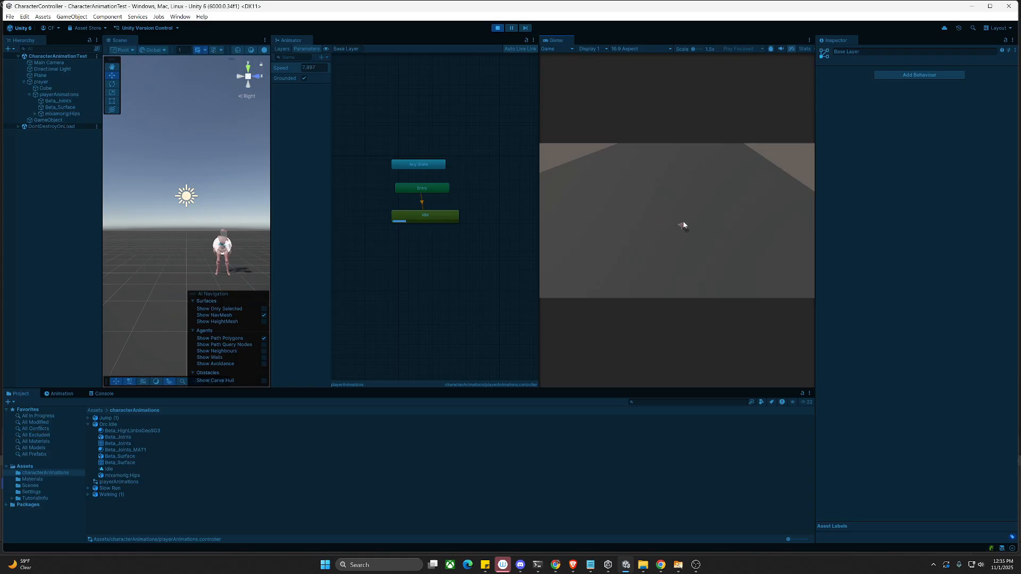
{"action": "key", "text": "a"}
{"action": "key", "text": "space"}
{"action": "key", "text": "w"}
{"action": "key", "text": "d"}
{"action": "key", "text": "s"}
{"action": "key", "text": "space"}
{"action": "key", "text": "a"}
{"action": "key", "text": "w"}
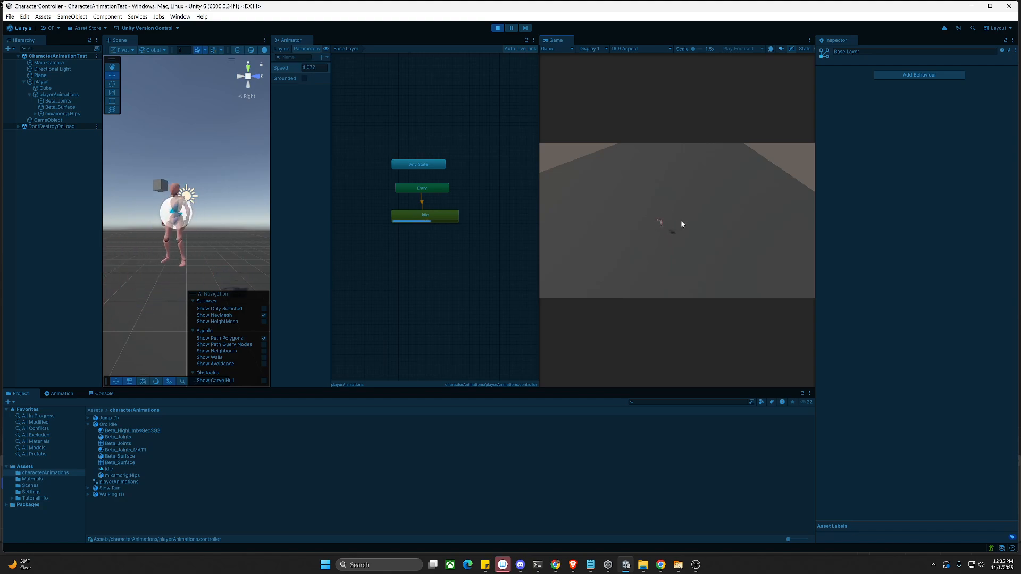
{"action": "key", "text": "s"}
{"action": "key", "text": "a"}
{"action": "key", "text": "w"}
{"action": "key", "text": "d"}
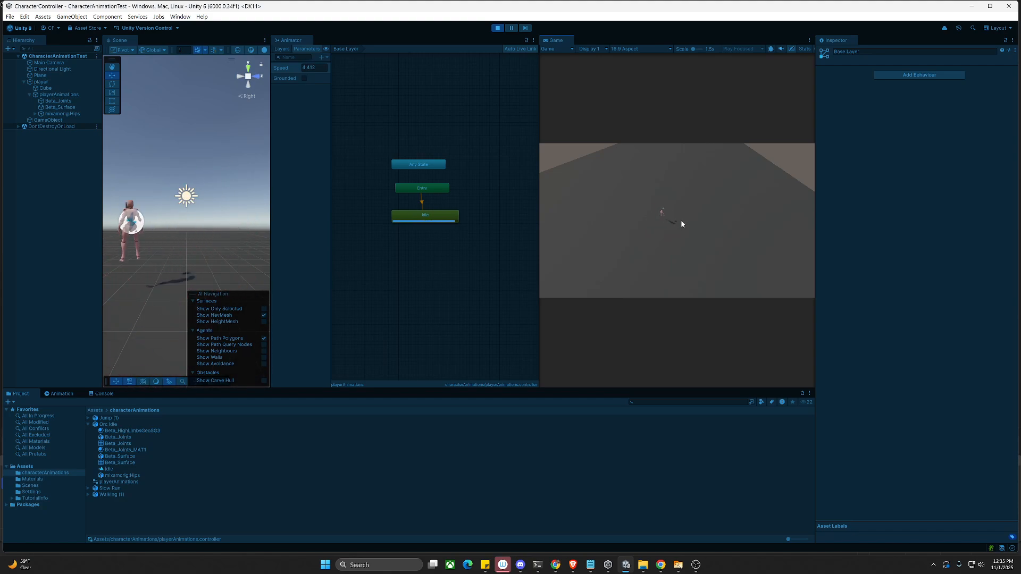
{"action": "key", "text": "s"}
{"action": "right_click", "coordinate": [498, 28]}
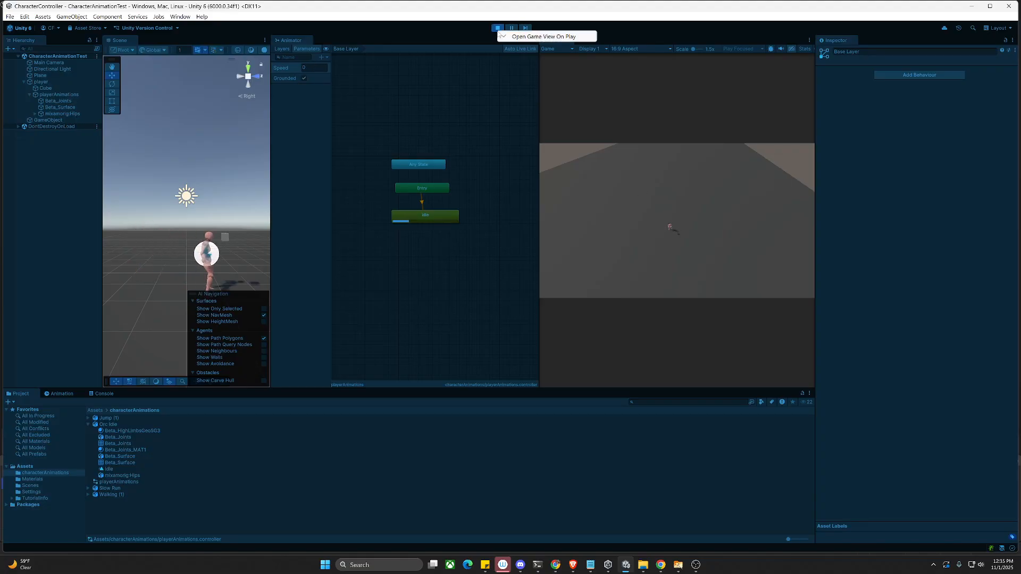
{"action": "left_click", "coordinate": [496, 28]}
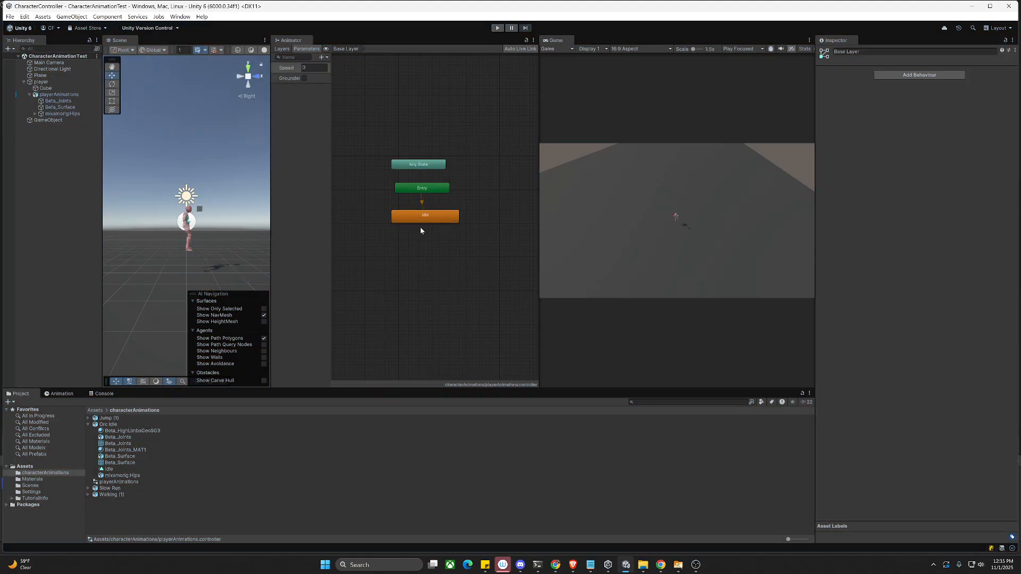
Step: Widen the Animator view and create a state from a new blend tree beside the Entry and Idle nodes
{"action": "scroll", "coordinate": [441, 193], "scroll_direction": "up", "scroll_amount": 3}
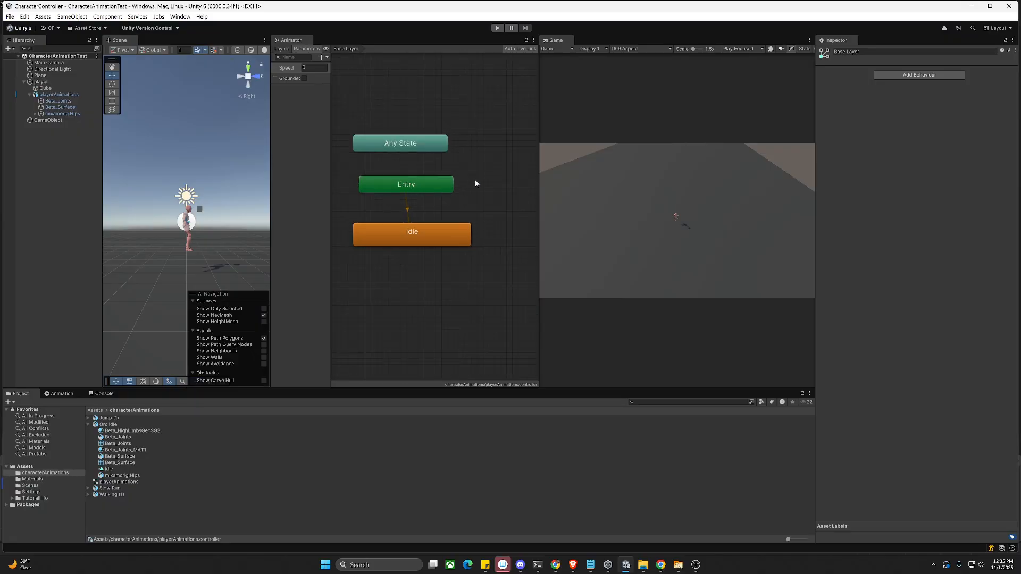
{"action": "middle_click_drag", "start_coordinate": [454, 181], "coordinate": [415, 182]}
{"action": "scroll", "coordinate": [441, 178], "scroll_direction": "up", "scroll_amount": 1}
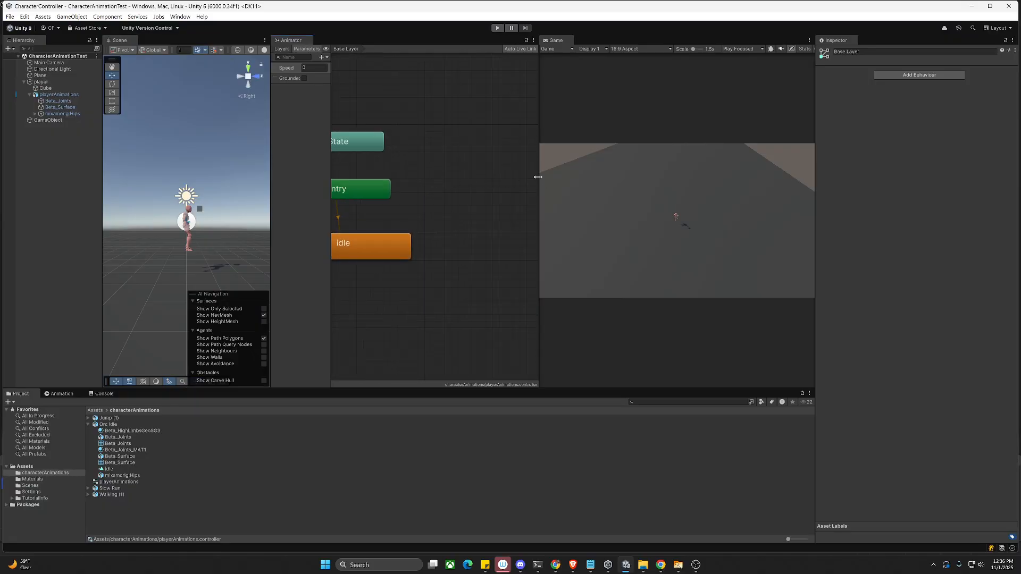
{"action": "left_click_drag", "start_coordinate": [539, 180], "coordinate": [696, 193]}
{"action": "right_click", "coordinate": [486, 209]}
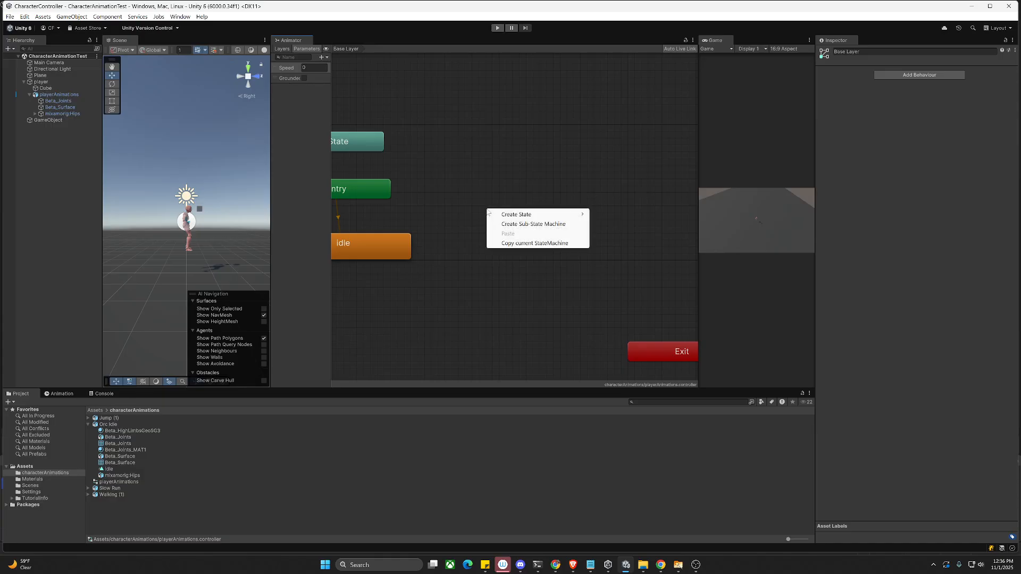
{"action": "mouse_move", "coordinate": [518, 218]}
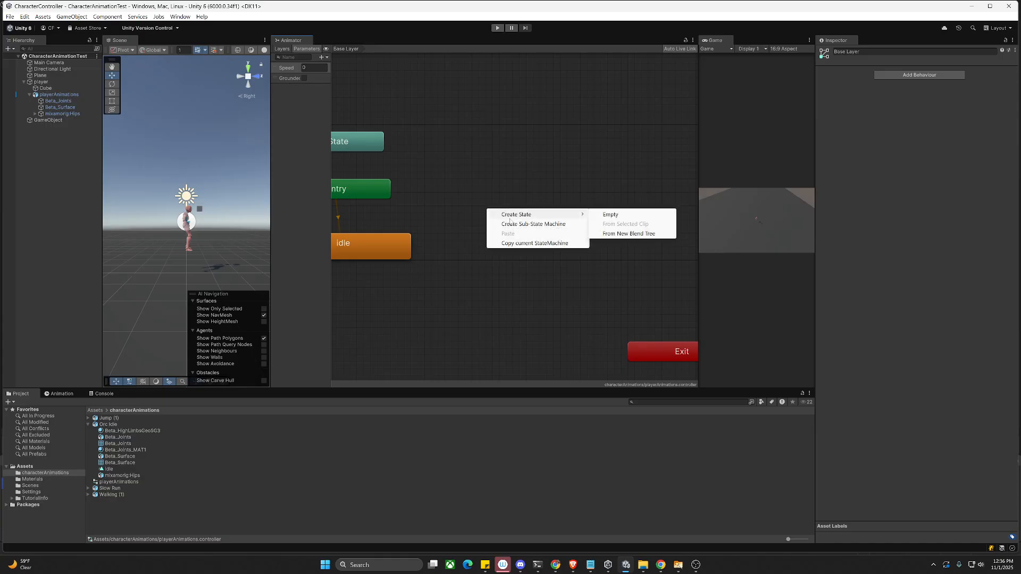
{"action": "left_click", "coordinate": [642, 235]}
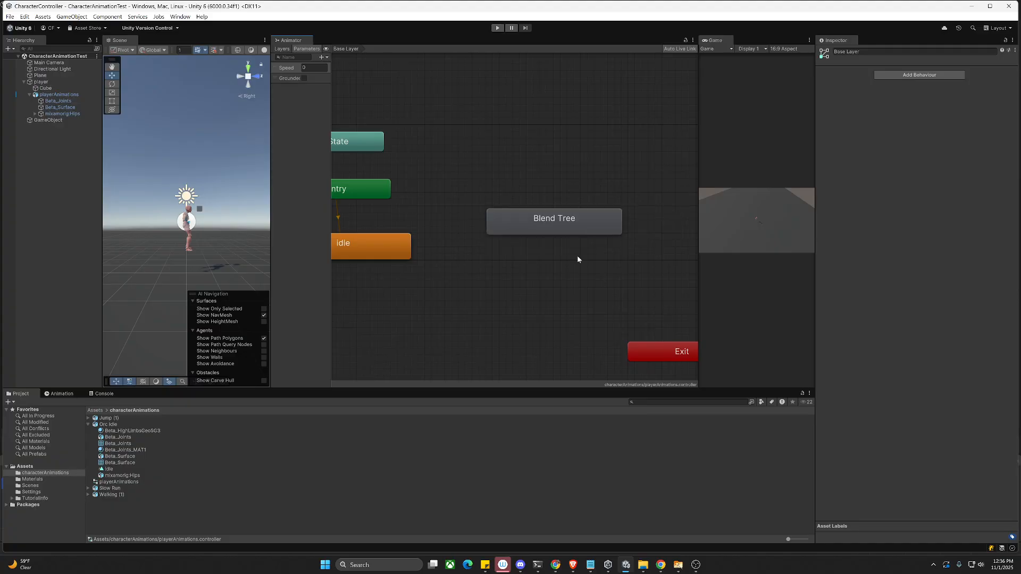
{"action": "left_click_drag", "start_coordinate": [562, 230], "coordinate": [509, 210]}
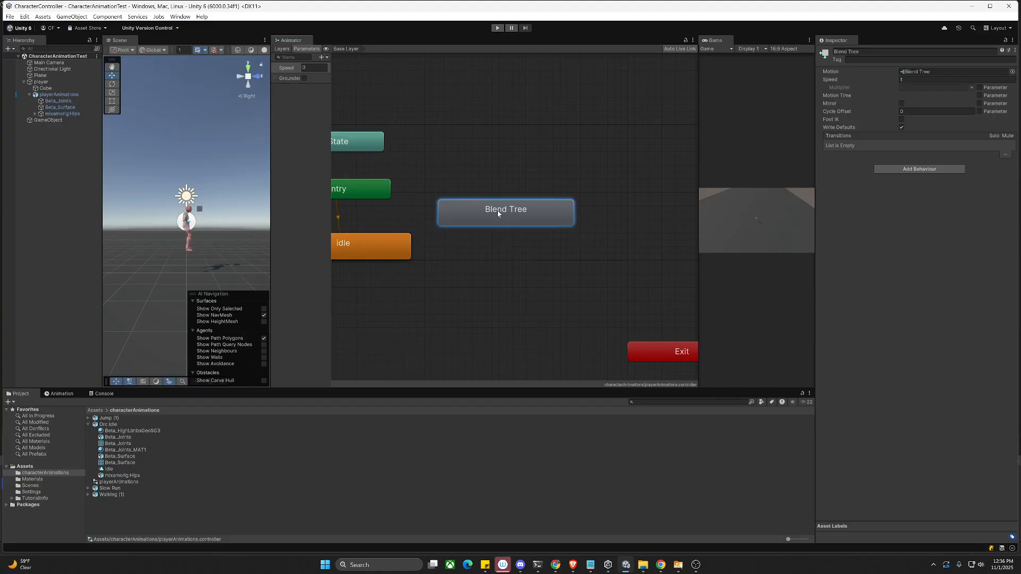
Step: Open the blend tree and add three motion fields to its motion list
{"action": "double_click", "coordinate": [499, 213]}
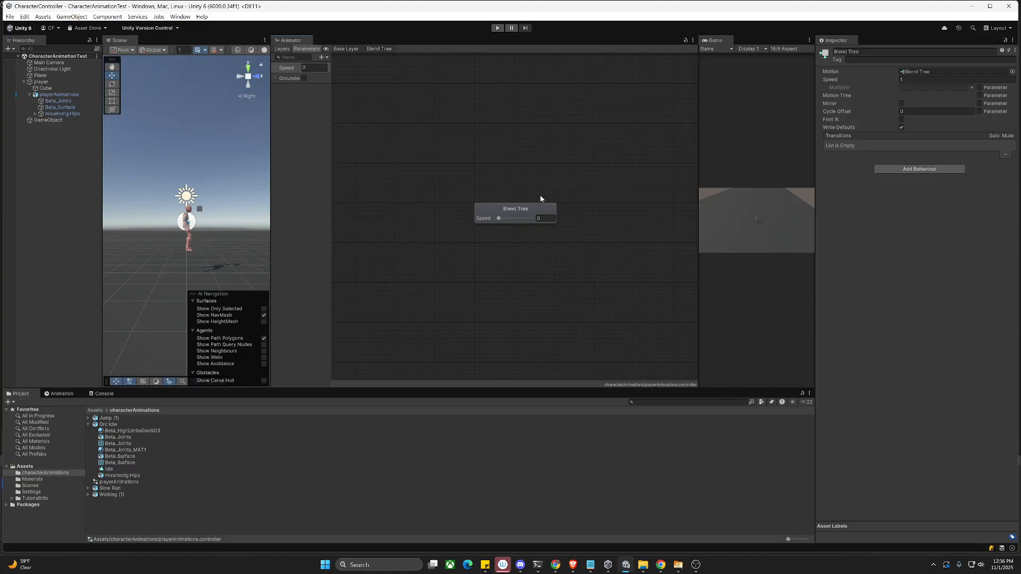
{"action": "left_click", "coordinate": [480, 212]}
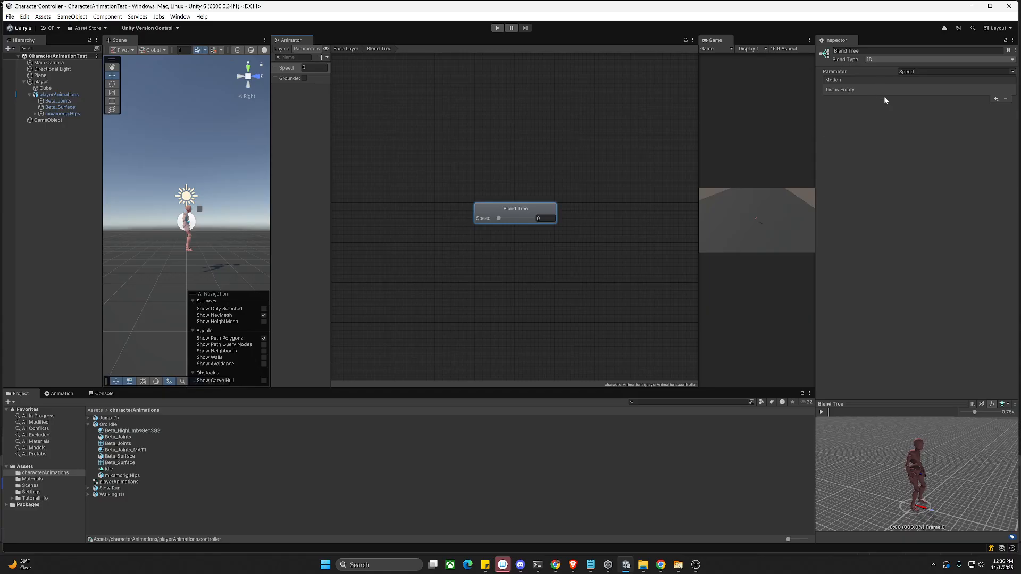
{"action": "left_click", "coordinate": [994, 100]}
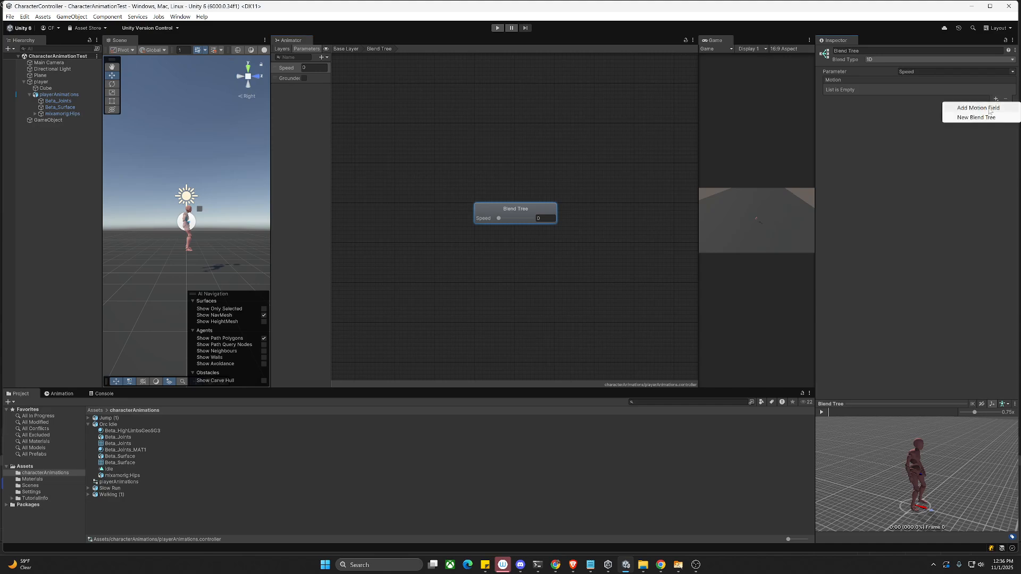
{"action": "left_click", "coordinate": [990, 109]}
{"action": "left_click", "coordinate": [994, 100]}
{"action": "left_click", "coordinate": [994, 109]}
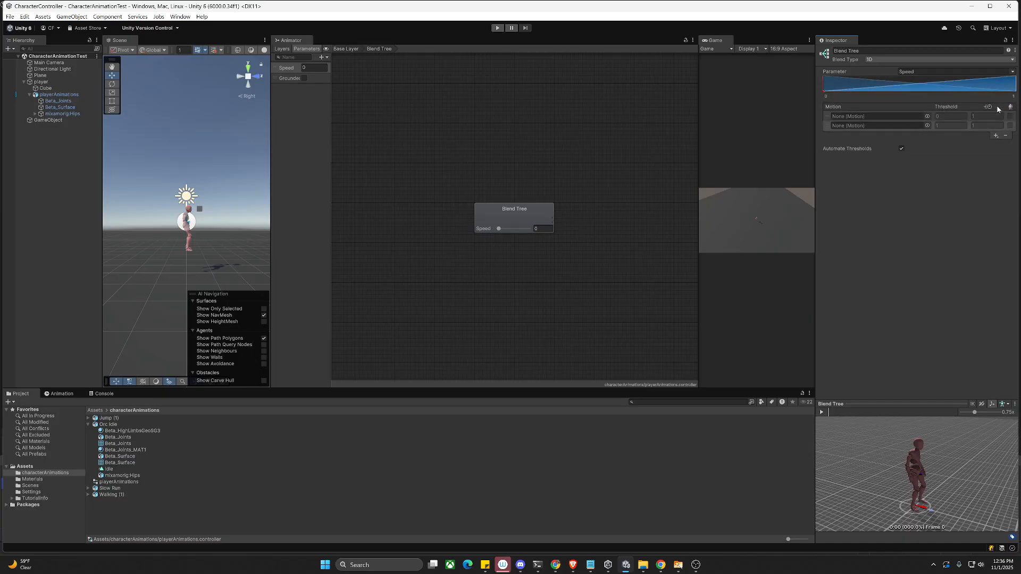
{"action": "left_click", "coordinate": [997, 137]}
{"action": "left_click", "coordinate": [973, 143]}
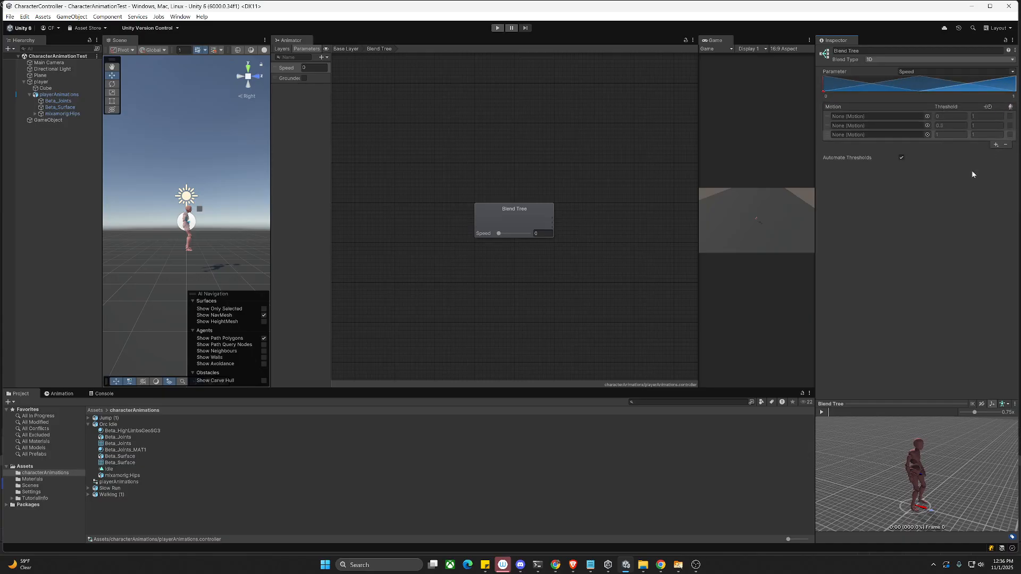
Step: Fill the blend tree's motion fields in order with the idle, walking and run clips from the character animation assets
{"action": "left_click_drag", "start_coordinate": [111, 468], "coordinate": [885, 116]}
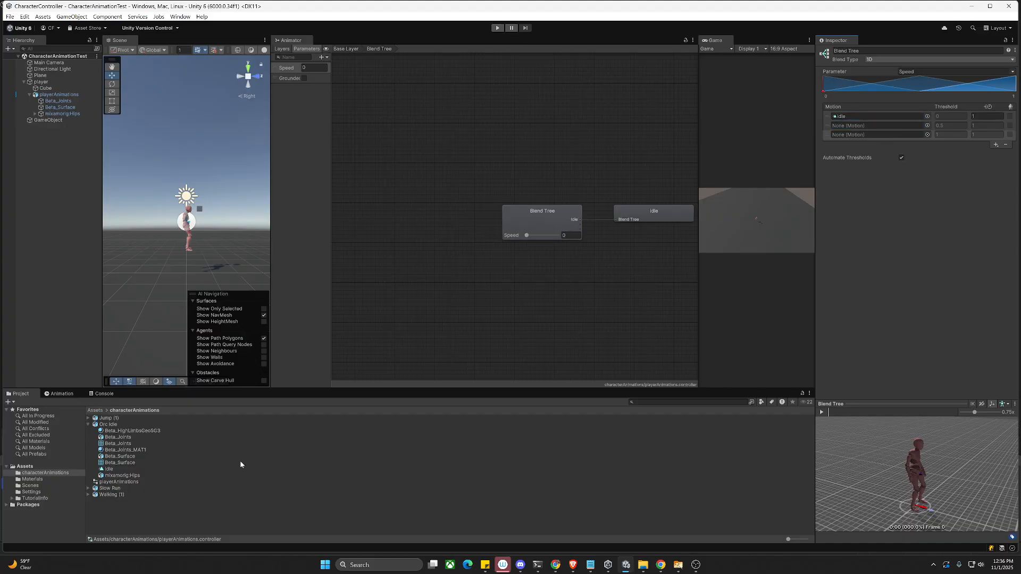
{"action": "left_click", "coordinate": [89, 494]}
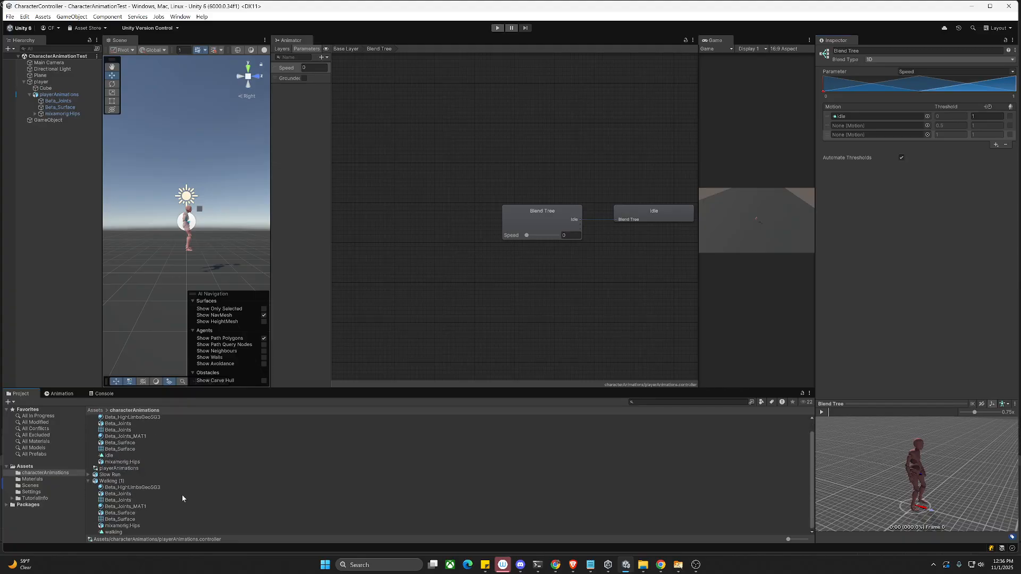
{"action": "left_click_drag", "start_coordinate": [121, 532], "coordinate": [873, 124]}
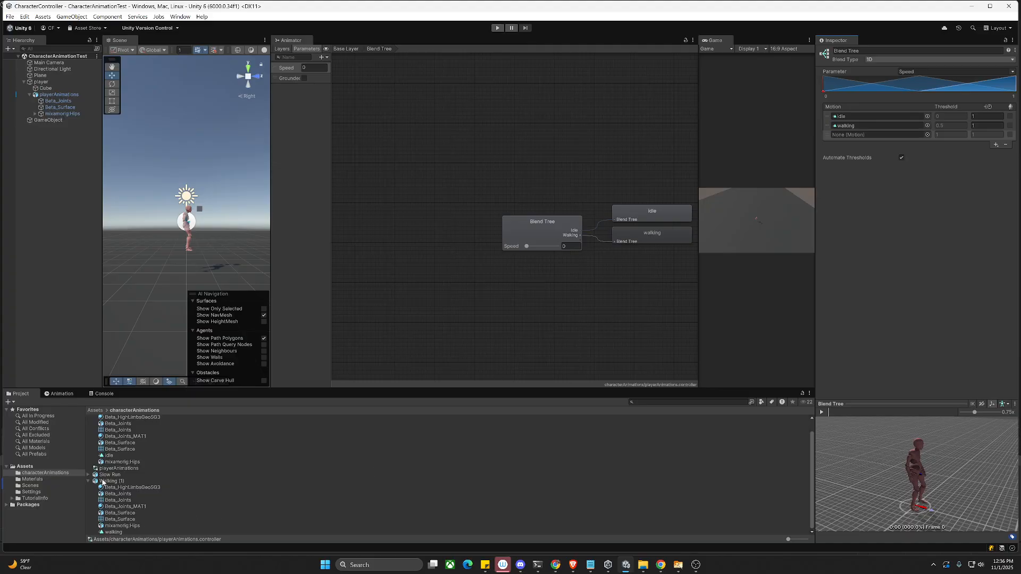
{"action": "left_click", "coordinate": [89, 475]}
{"action": "scroll", "coordinate": [119, 520], "scroll_direction": "down", "scroll_amount": 2}
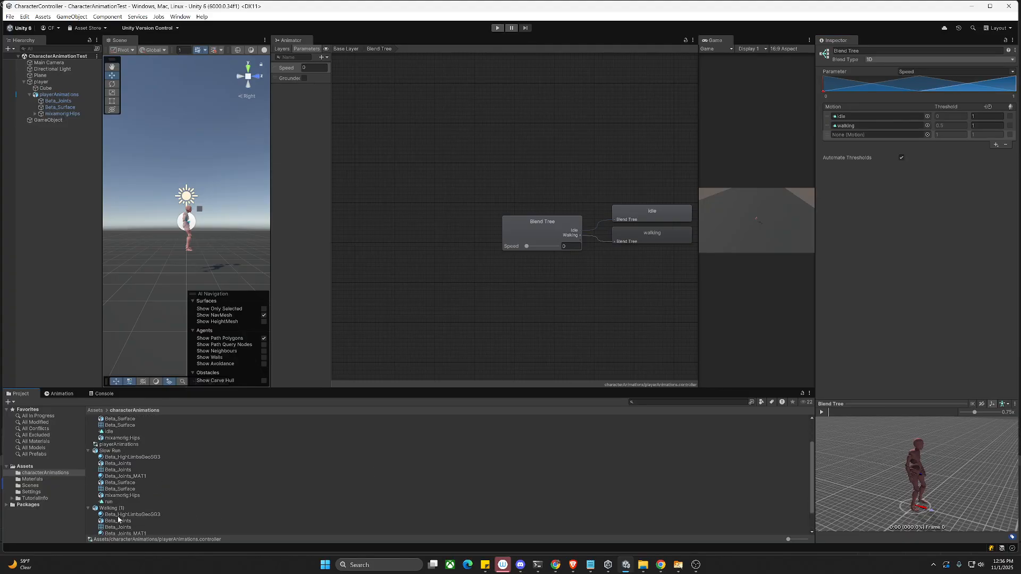
{"action": "left_click_drag", "start_coordinate": [108, 501], "coordinate": [856, 137]}
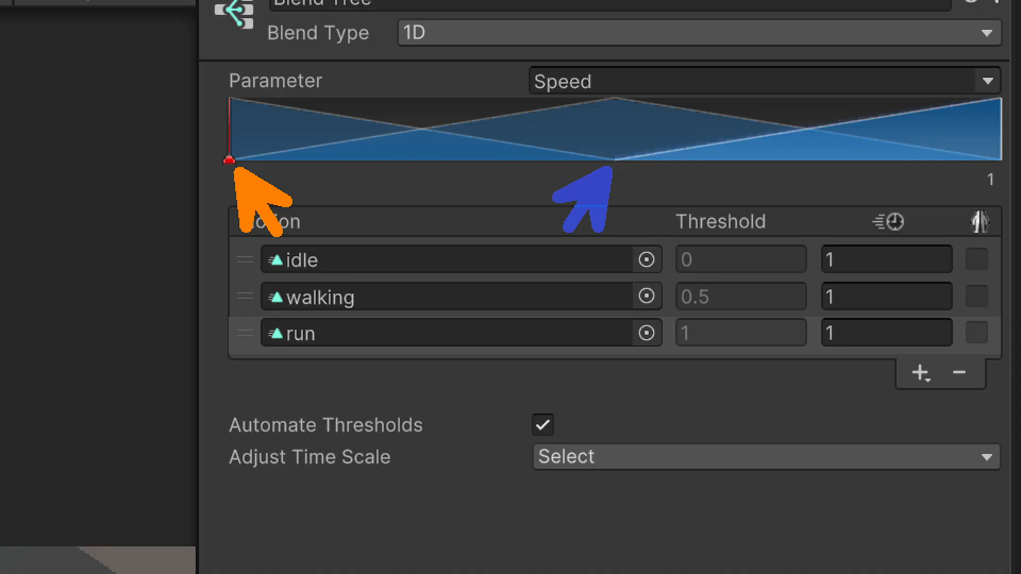
{"action": "mouse_move", "coordinate": [993, 158]}
{"action": "left_mouse_down"}
{"action": "mouse_move", "coordinate": [923, 182]}
{"action": "mouse_move", "coordinate": [907, 210]}
{"action": "left_mouse_up"}
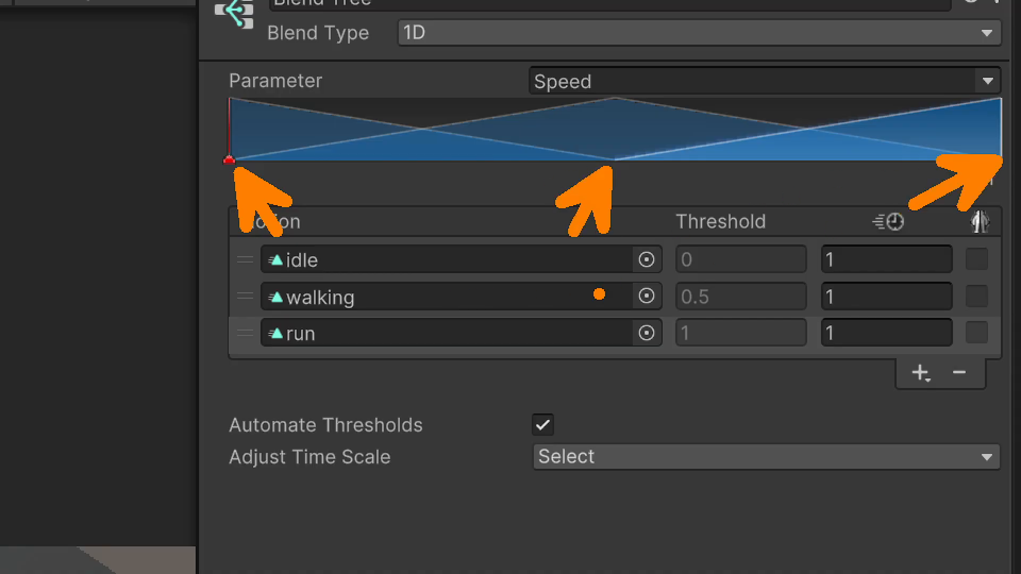
{"action": "mouse_move", "coordinate": [669, 267]}
{"action": "left_mouse_down"}
{"action": "mouse_move", "coordinate": [584, 340]}
{"action": "mouse_move", "coordinate": [518, 376]}
{"action": "left_mouse_up"}
{"action": "key", "text": "Escape"}
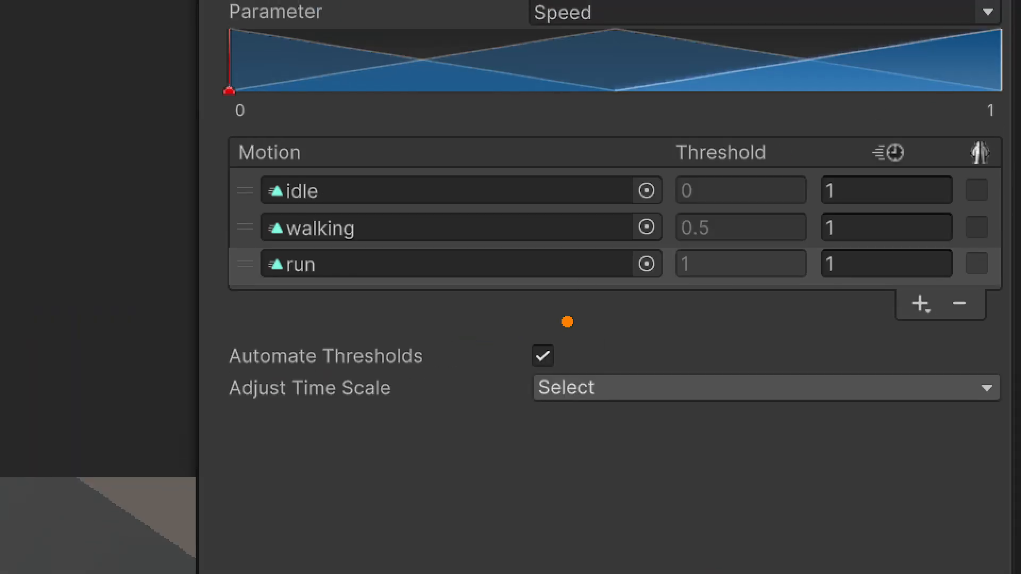
{"action": "mouse_move", "coordinate": [595, 319]}
{"action": "left_mouse_down"}
{"action": "mouse_move", "coordinate": [7, 385]}
{"action": "mouse_move", "coordinate": [153, 397]}
{"action": "left_mouse_up"}
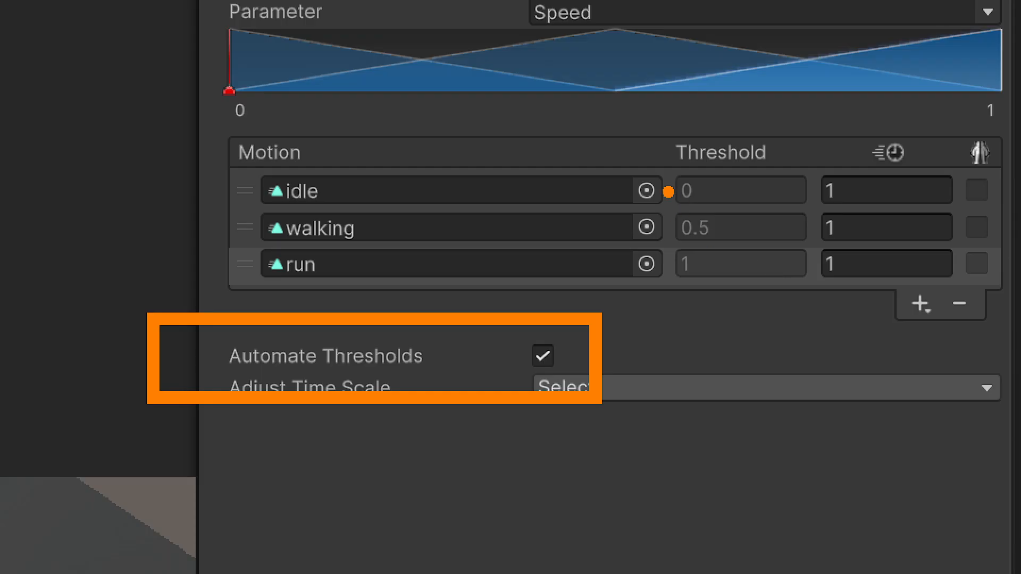
{"action": "left_click_drag", "start_coordinate": [668, 192], "coordinate": [504, 207]}
{"action": "left_click_drag", "start_coordinate": [664, 237], "coordinate": [612, 249]}
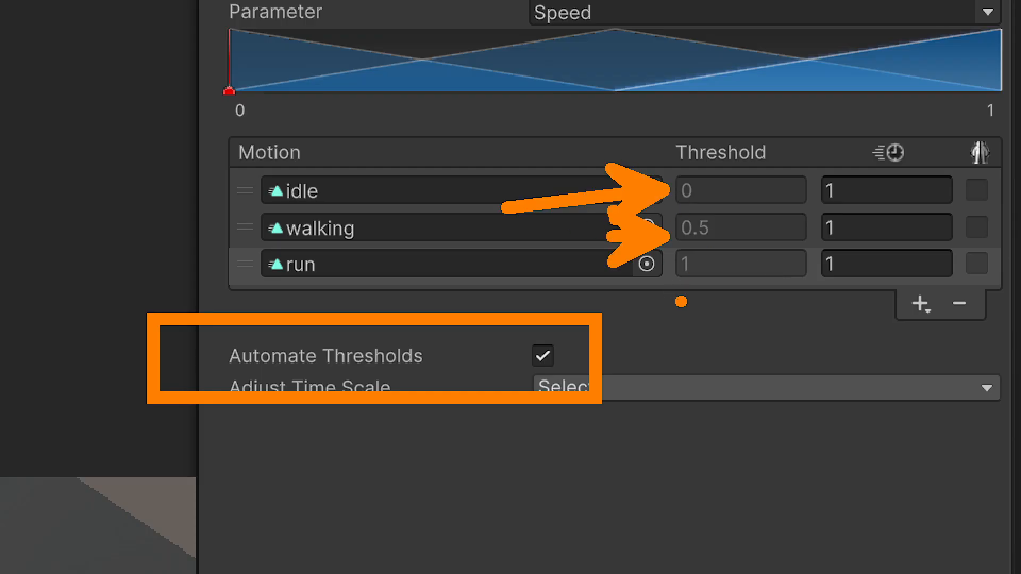
{"action": "left_click_drag", "start_coordinate": [682, 296], "coordinate": [612, 356]}
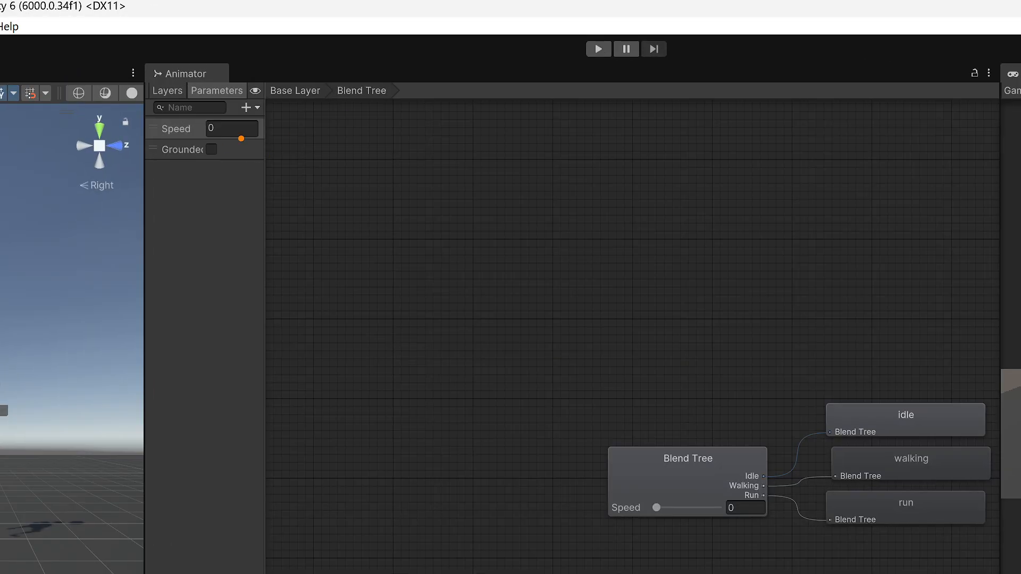
{"action": "left_click_drag", "start_coordinate": [213, 130], "coordinate": [275, 181]}
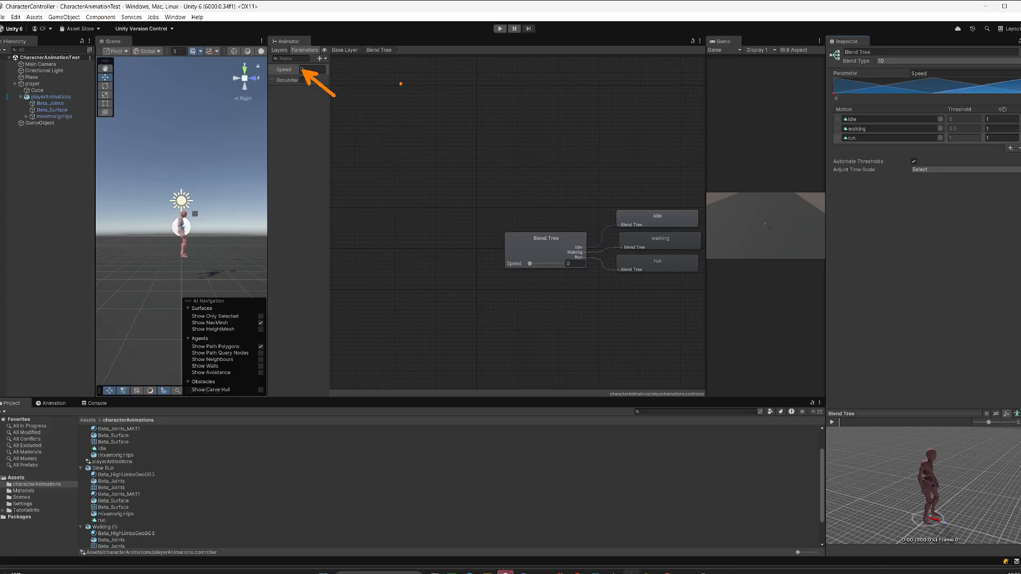
Step: Play-test the scene, moving the character in all directions while watching the Speed value drive the blend tree, and stop play mode
{"action": "left_click", "coordinate": [598, 49]}
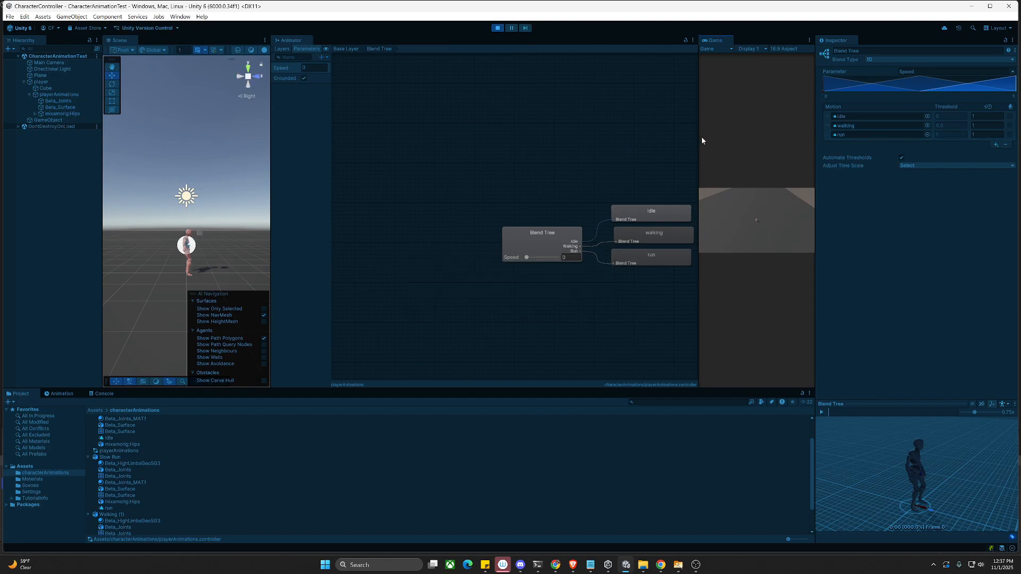
{"action": "key", "text": "w"}
{"action": "key", "text": "a"}
{"action": "key", "text": "d"}
{"action": "key", "text": "s"}
{"action": "key", "text": "a"}
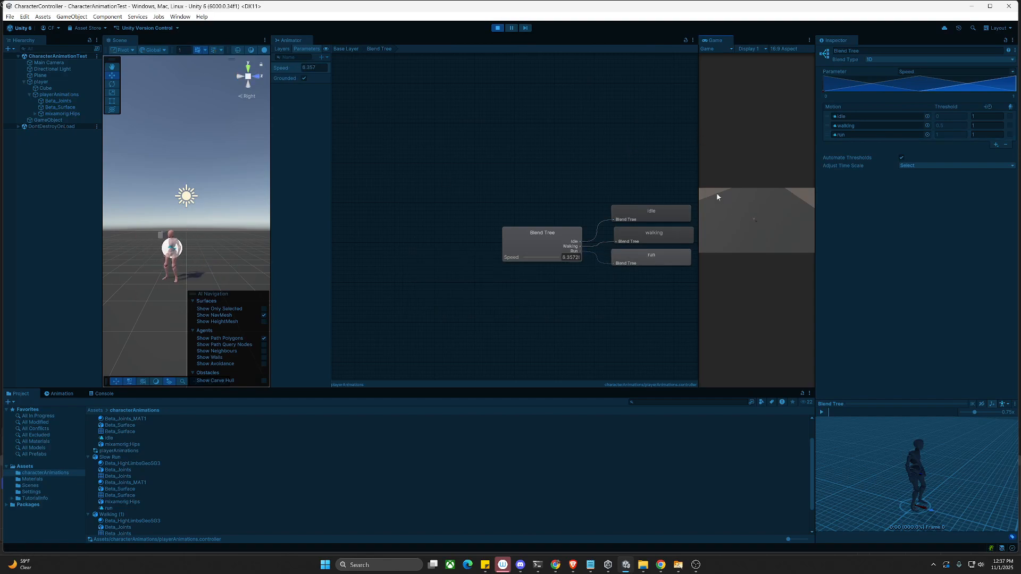
{"action": "key", "text": "s"}
{"action": "key", "text": "w"}
{"action": "key", "text": "a"}
{"action": "key", "text": "d"}
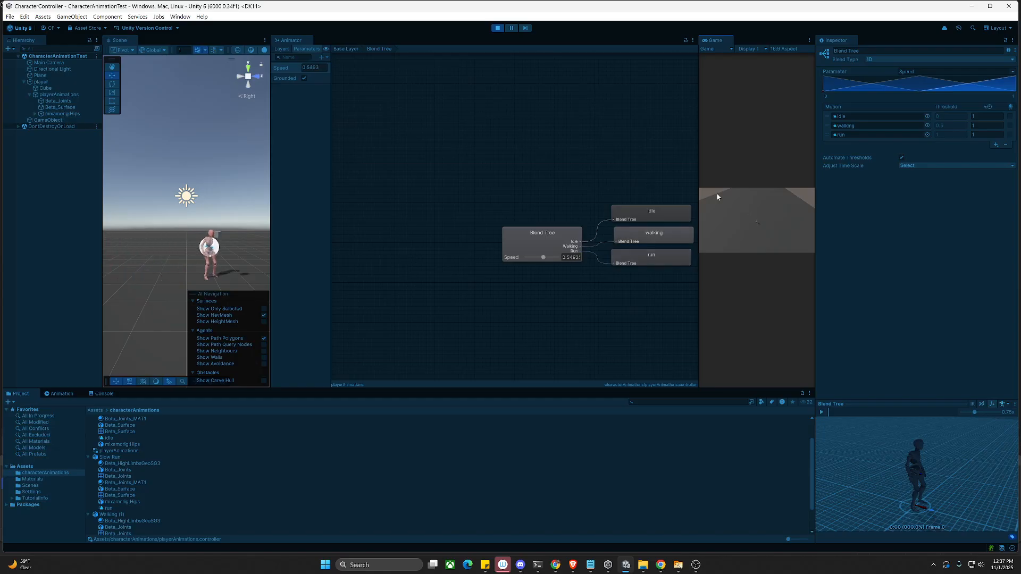
{"action": "key", "text": "s"}
{"action": "key", "text": "w"}
{"action": "key", "text": "a"}
{"action": "key", "text": "d"}
{"action": "key", "text": "s"}
{"action": "key", "text": "w"}
{"action": "key", "text": "a"}
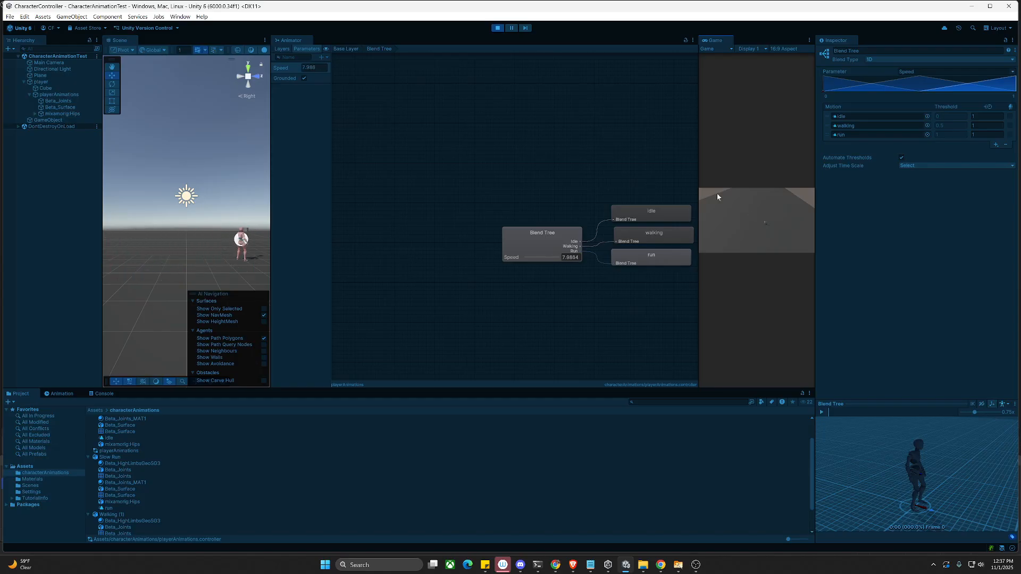
{"action": "key", "text": "w"}
{"action": "key", "text": "a"}
{"action": "key", "text": "d"}
{"action": "key", "text": "a"}
{"action": "key", "text": "d"}
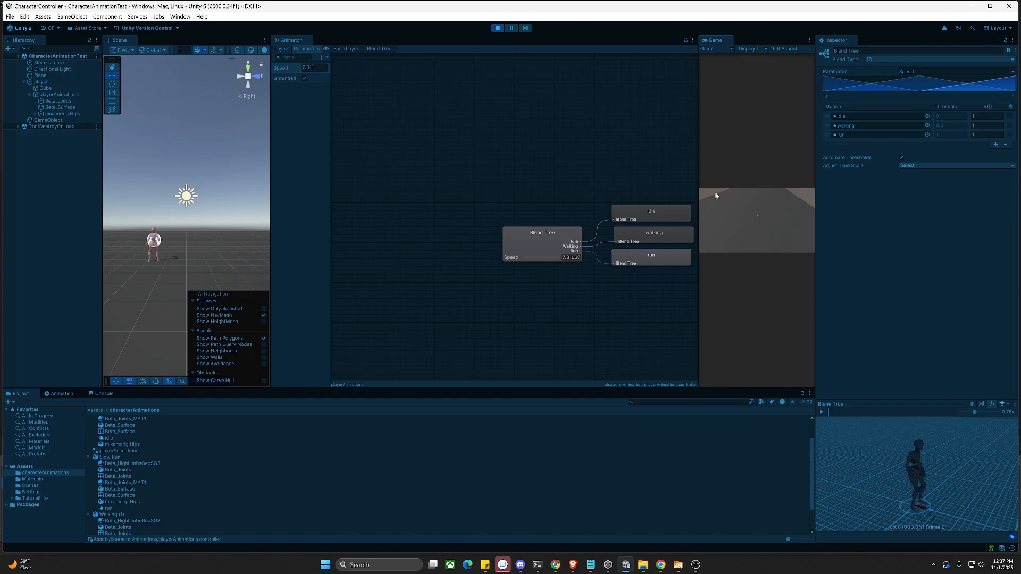
{"action": "left_click", "coordinate": [497, 28]}
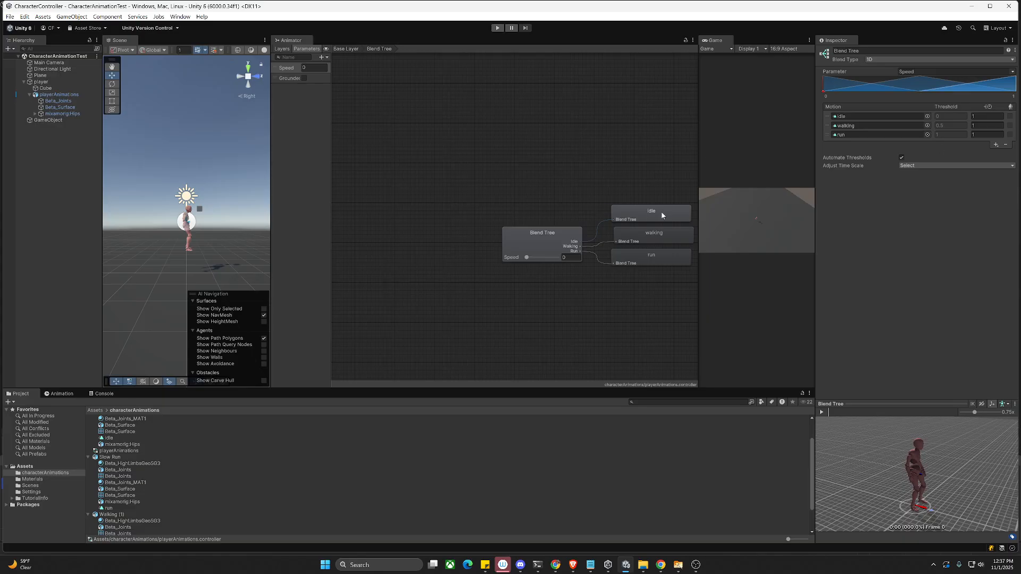
Step: Turn off Automate Thresholds for the blend tree and set the walking motion's threshold to 2
{"action": "left_click", "coordinate": [901, 158]}
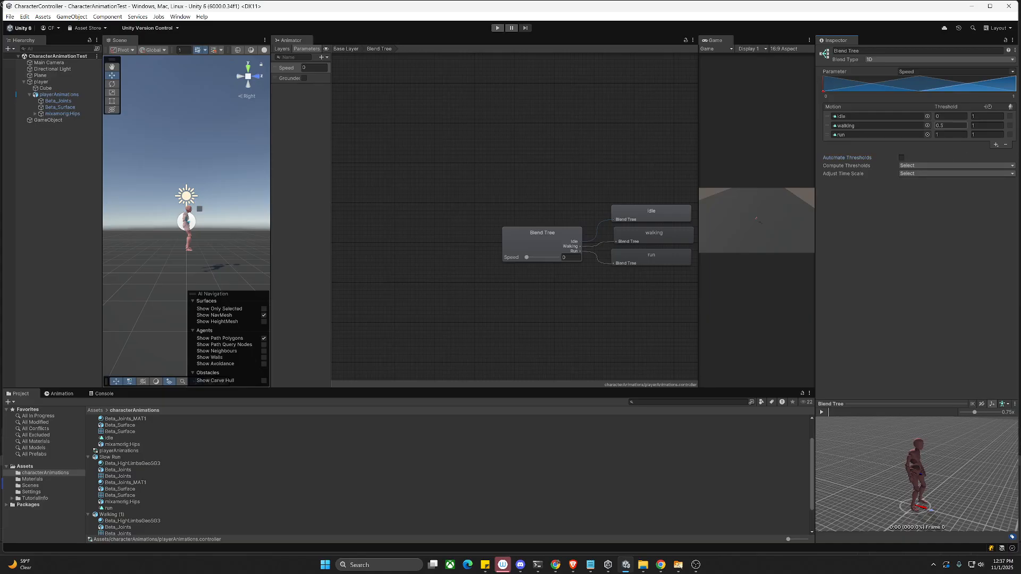
{"action": "left_click", "coordinate": [938, 124]}
{"action": "type", "text": "2"}
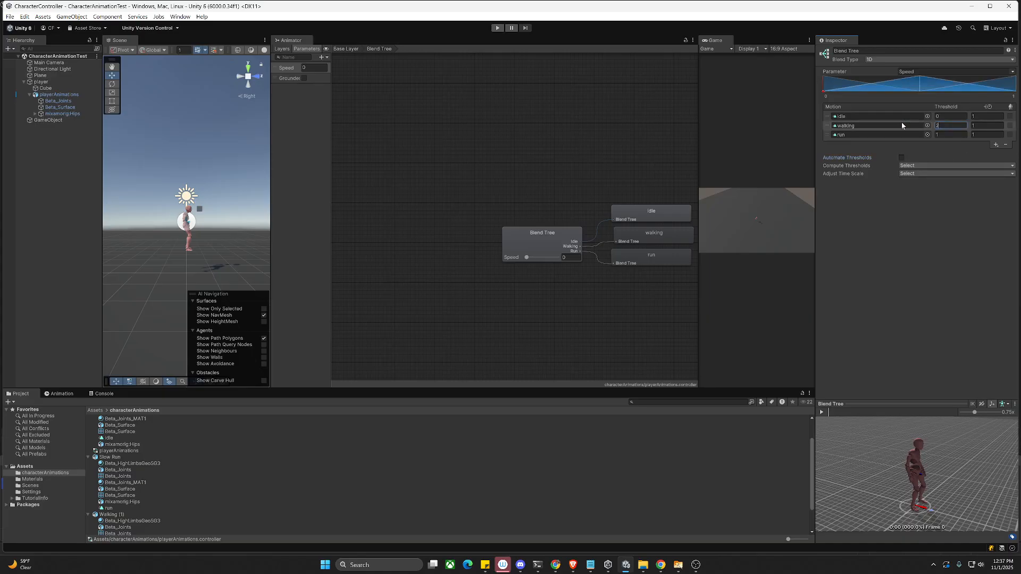
{"action": "key", "text": "Return"}
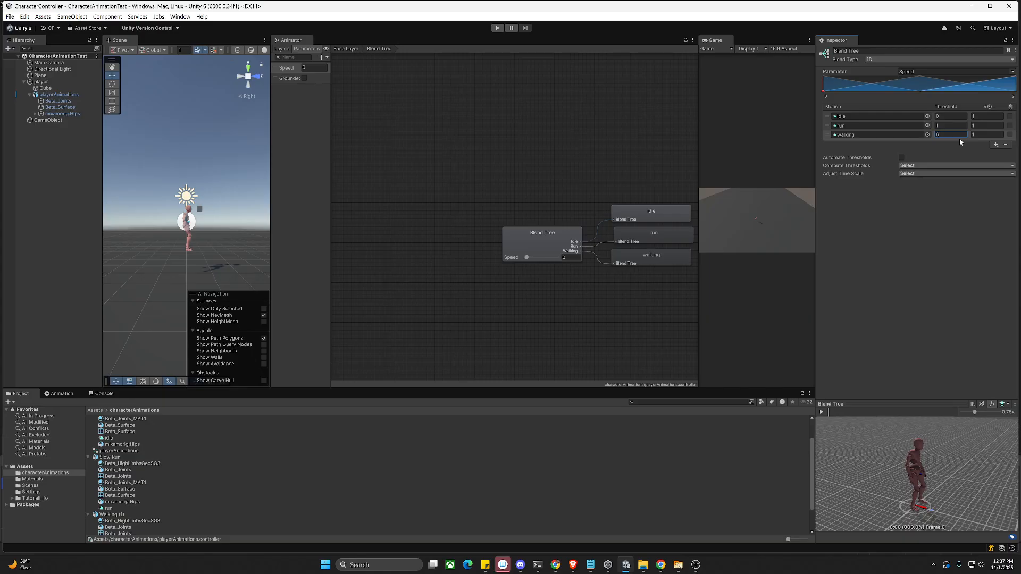
Step: Set the blend tree's thresholds to 6 for the walking motion and 2 for the run motion
{"action": "type", "text": "6"}
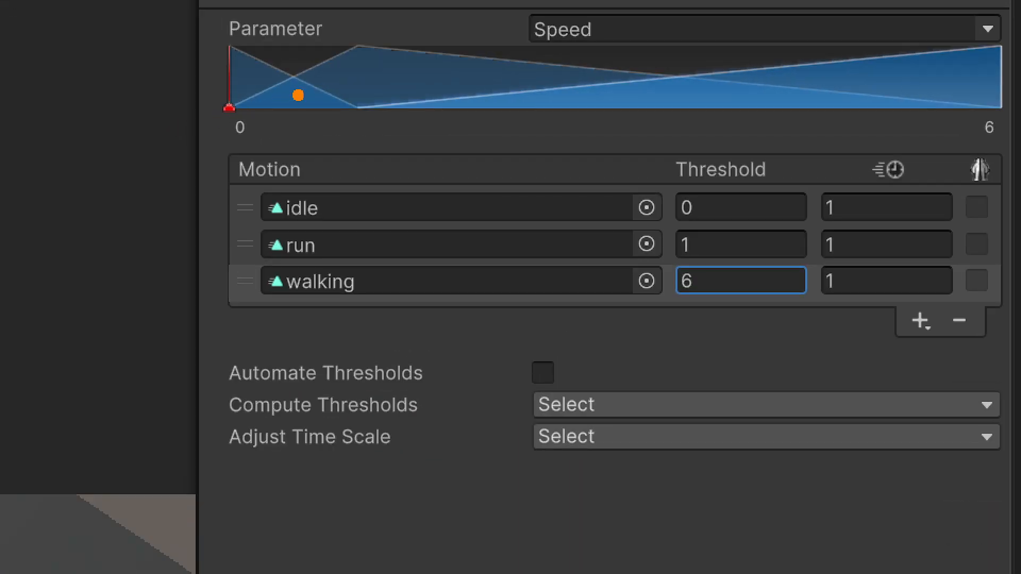
{"action": "mouse_move", "coordinate": [292, 69]}
{"action": "left_mouse_down"}
{"action": "mouse_move", "coordinate": [265, 76]}
{"action": "mouse_move", "coordinate": [332, 75]}
{"action": "left_mouse_up"}
{"action": "mouse_move", "coordinate": [972, 78]}
{"action": "left_mouse_down"}
{"action": "mouse_move", "coordinate": [413, 76]}
{"action": "mouse_move", "coordinate": [739, 68]}
{"action": "left_mouse_up"}
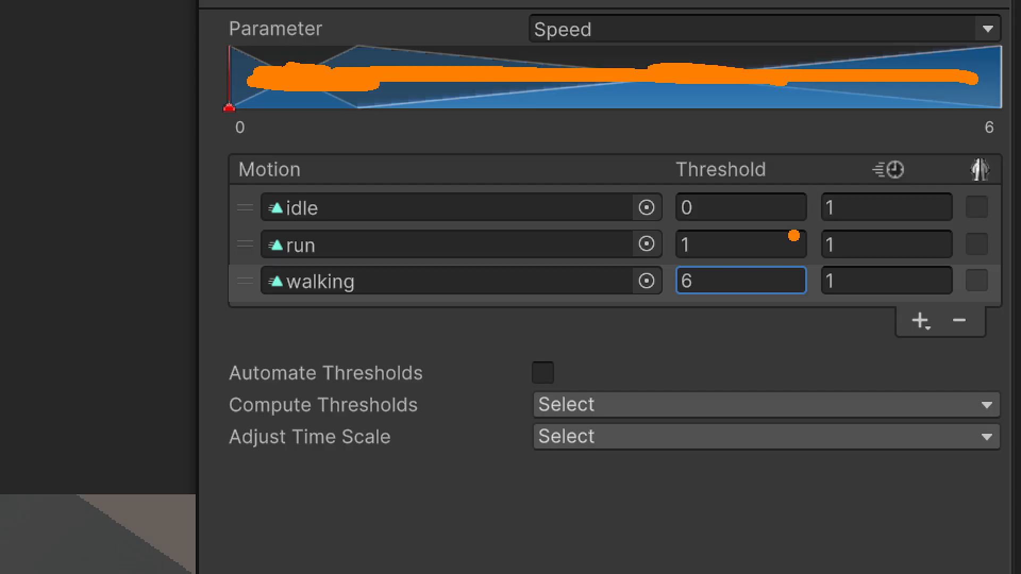
{"action": "key", "text": "Escape"}
{"action": "left_click", "coordinate": [959, 125]}
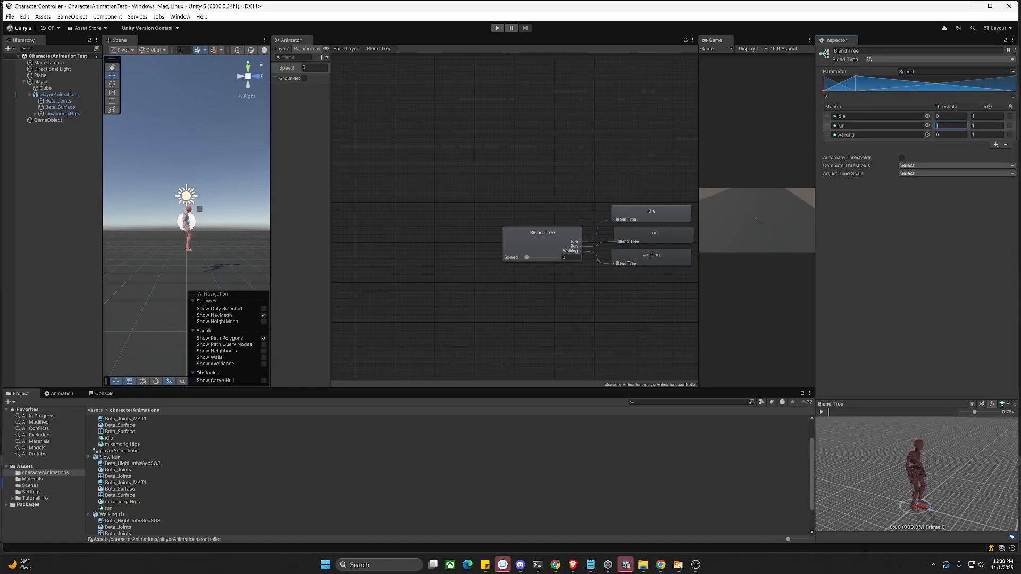
{"action": "type", "text": "2"}
{"action": "left_click", "coordinate": [934, 241]}
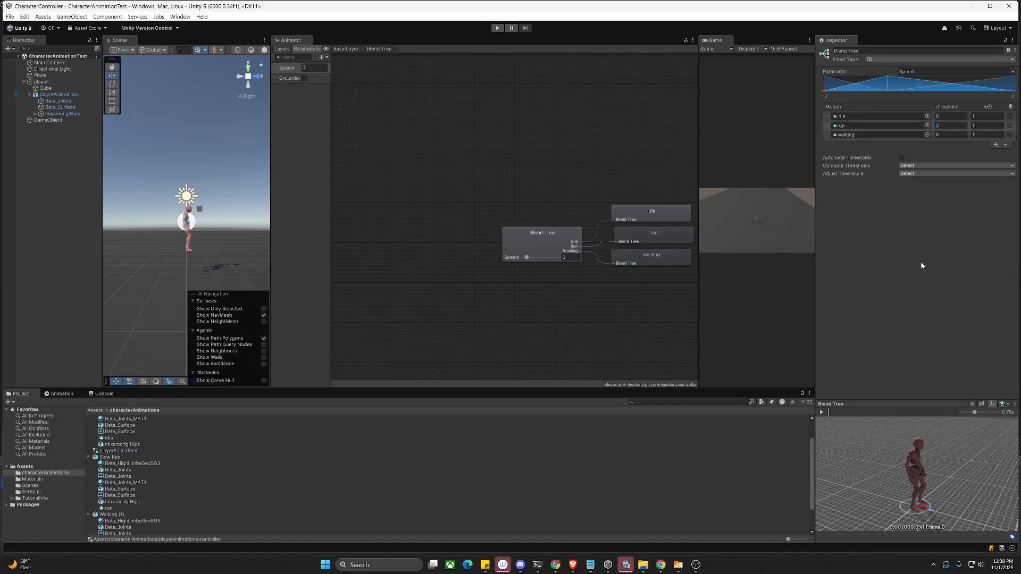
Step: Play-test the scene with wider Scene and Game views, moving the character sideways to check its animation, and stop play mode
{"action": "left_click_drag", "start_coordinate": [270, 225], "coordinate": [369, 226]}
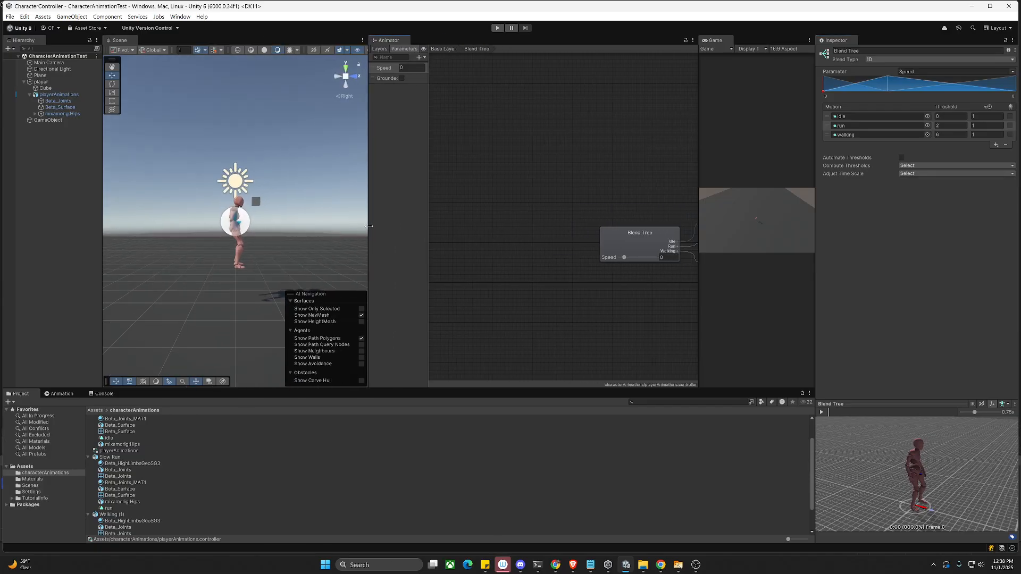
{"action": "left_click", "coordinate": [497, 28]}
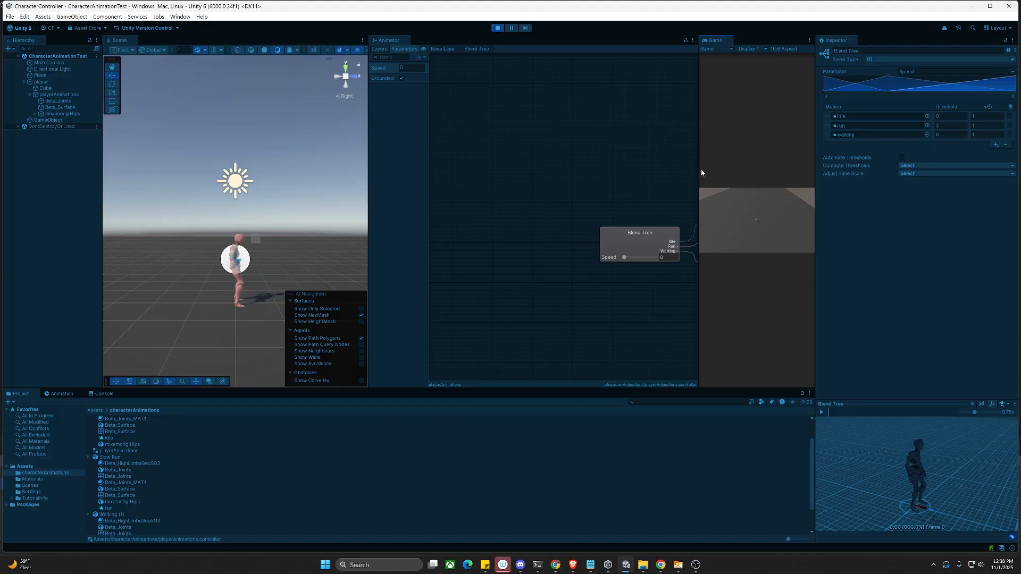
{"action": "left_click_drag", "start_coordinate": [699, 168], "coordinate": [421, 164]}
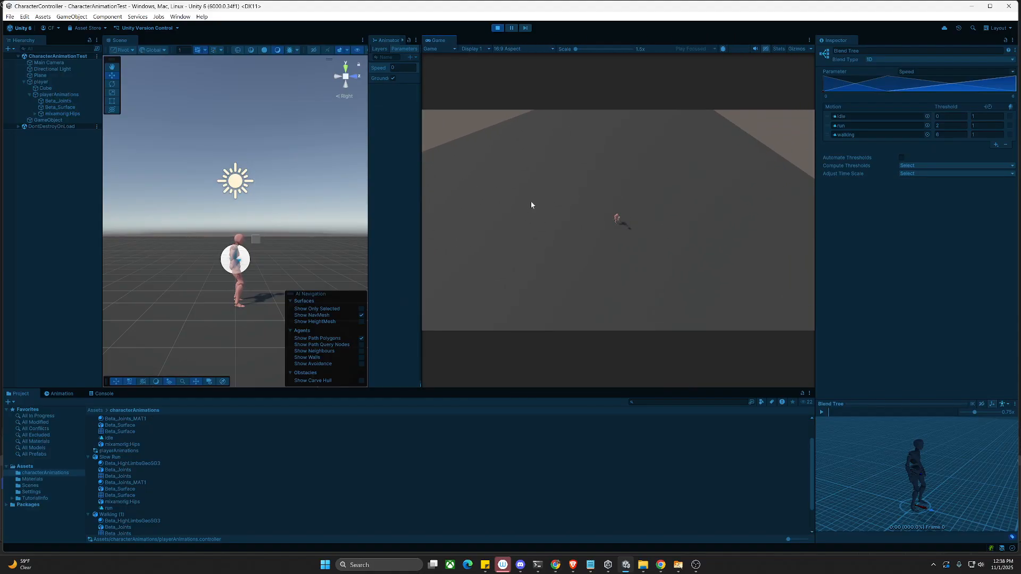
{"action": "key", "text": "a"}
{"action": "key", "text": "d"}
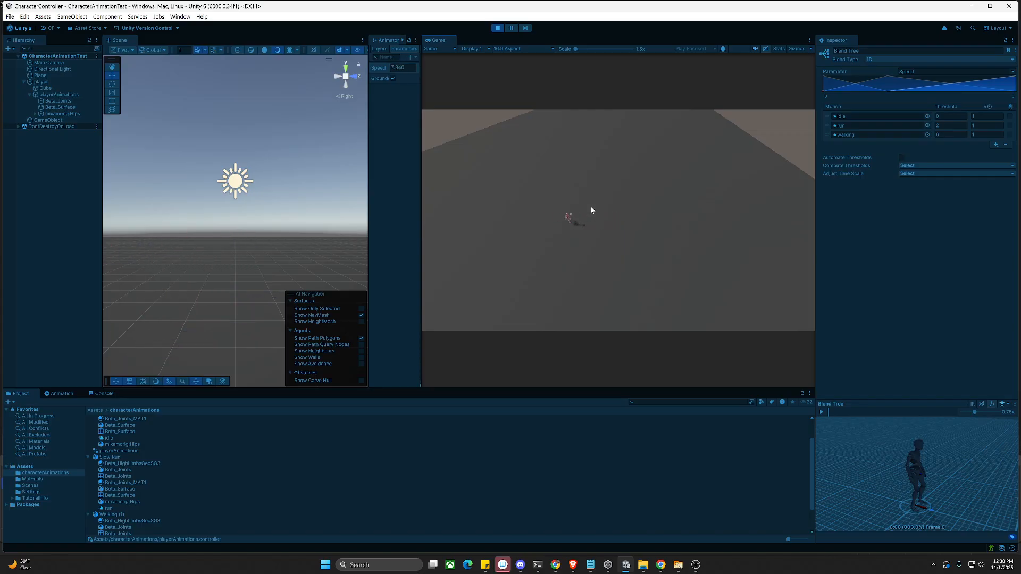
{"action": "key", "text": "a"}
{"action": "key", "text": "d"}
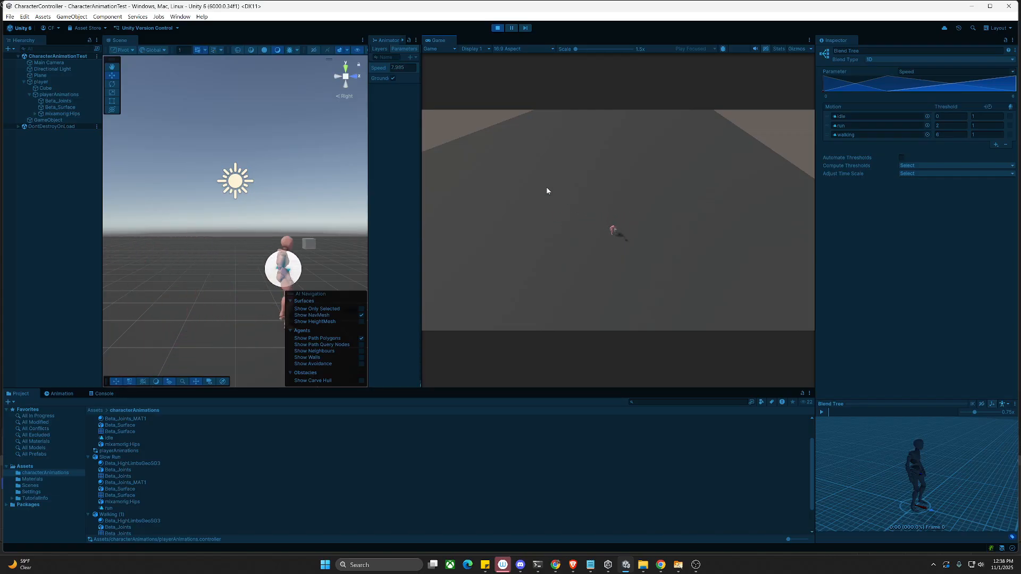
{"action": "left_click", "coordinate": [498, 28]}
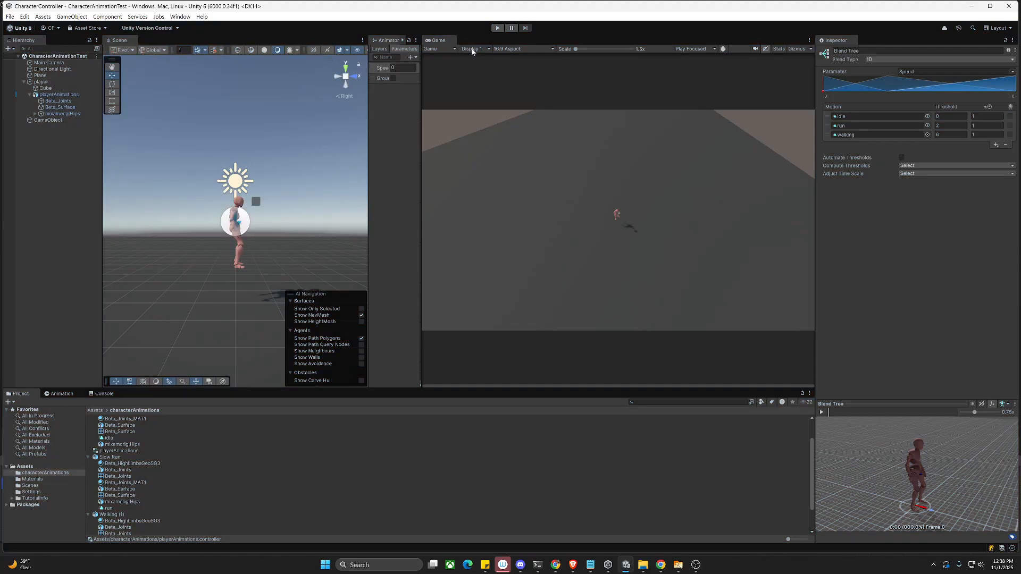
Step: Return to the animator's Base Layer and line up the Entry node above the idle state
{"action": "left_click_drag", "start_coordinate": [422, 97], "coordinate": [624, 103]}
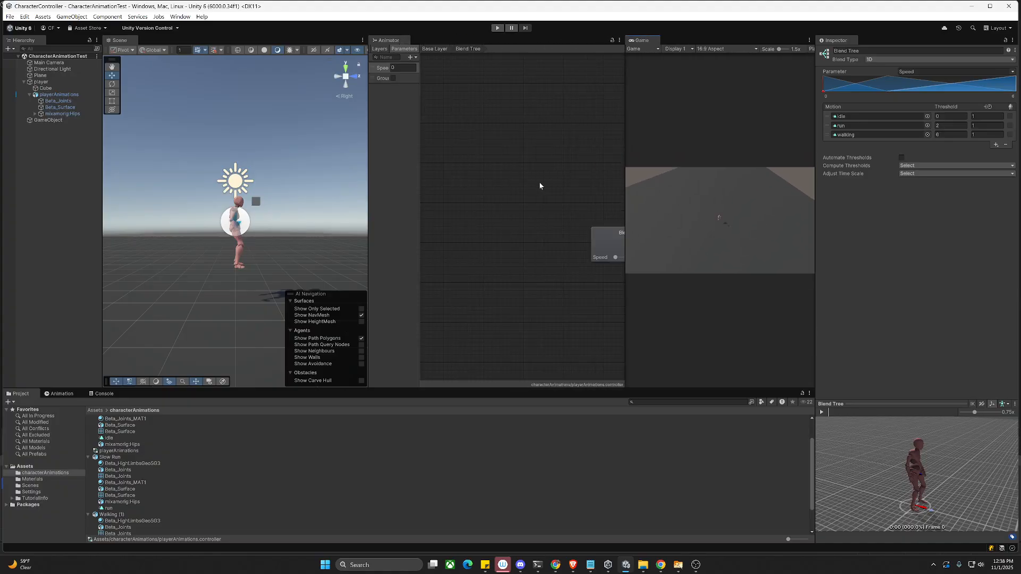
{"action": "middle_click_drag", "start_coordinate": [556, 208], "coordinate": [433, 202]}
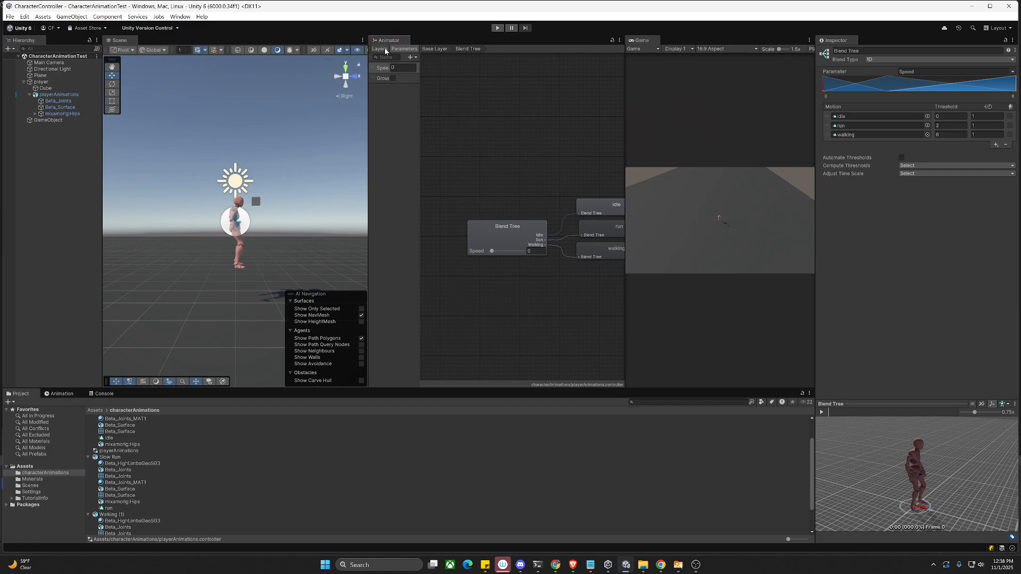
{"action": "left_click", "coordinate": [379, 49]}
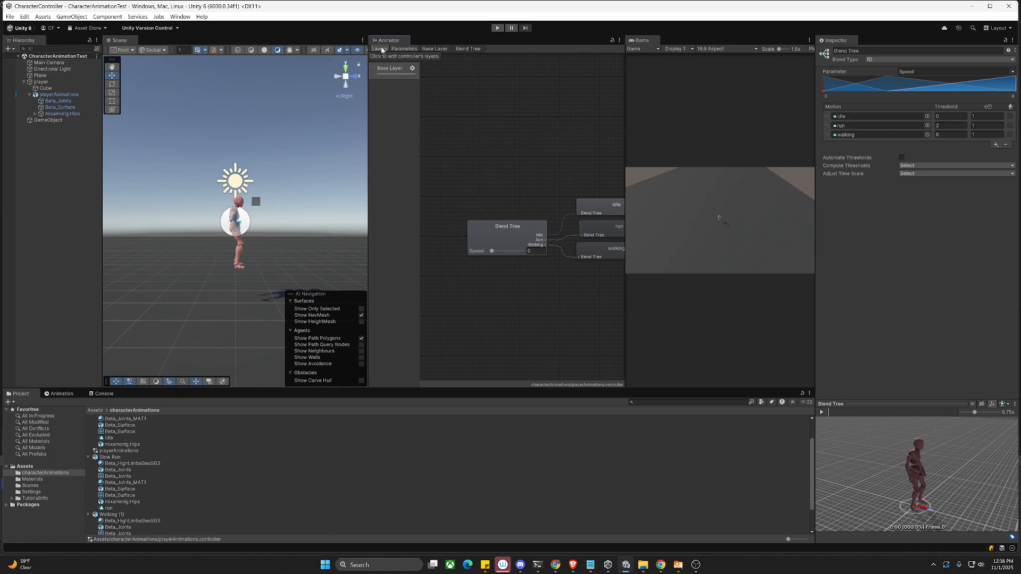
{"action": "left_click", "coordinate": [435, 49]}
{"action": "left_click", "coordinate": [498, 280]}
{"action": "left_click_drag", "start_coordinate": [498, 280], "coordinate": [511, 285]}
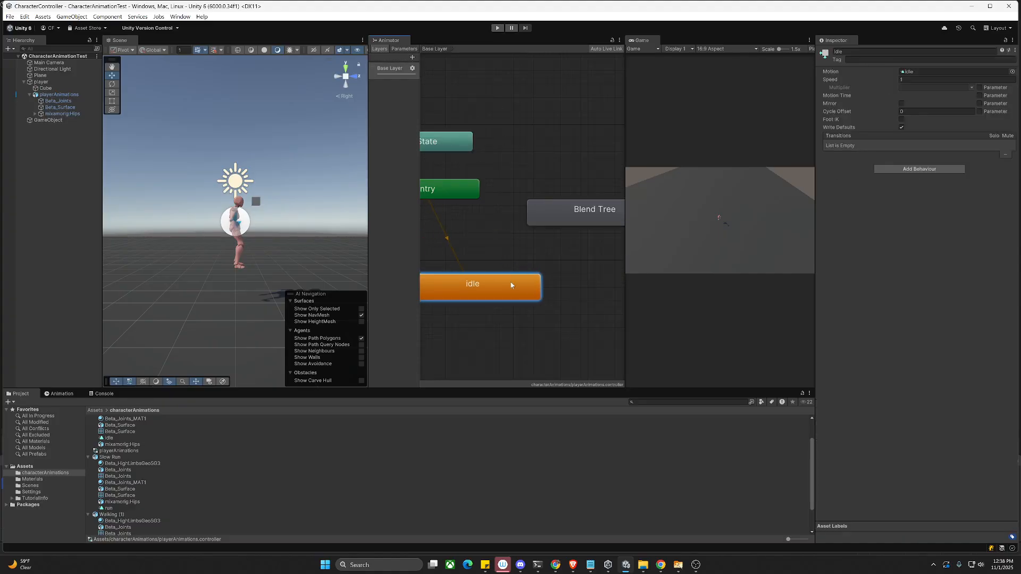
{"action": "left_click_drag", "start_coordinate": [445, 188], "coordinate": [508, 160]}
{"action": "left_click_drag", "start_coordinate": [487, 287], "coordinate": [493, 306]}
{"action": "left_click", "coordinate": [514, 266]}
Step: Set the Blend Tree state as the layer's default state
{"action": "left_click", "coordinate": [544, 209]}
{"action": "right_click", "coordinate": [544, 210]}
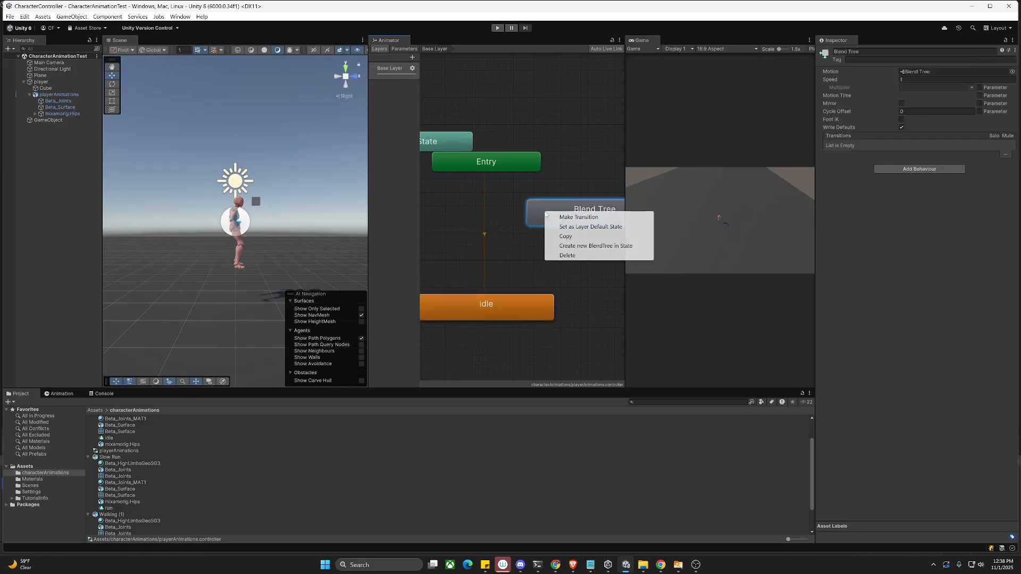
{"action": "left_click", "coordinate": [570, 230]}
Step: Delete the idle state and arrange the Blend Tree state directly below the Entry node
{"action": "left_click", "coordinate": [512, 308]}
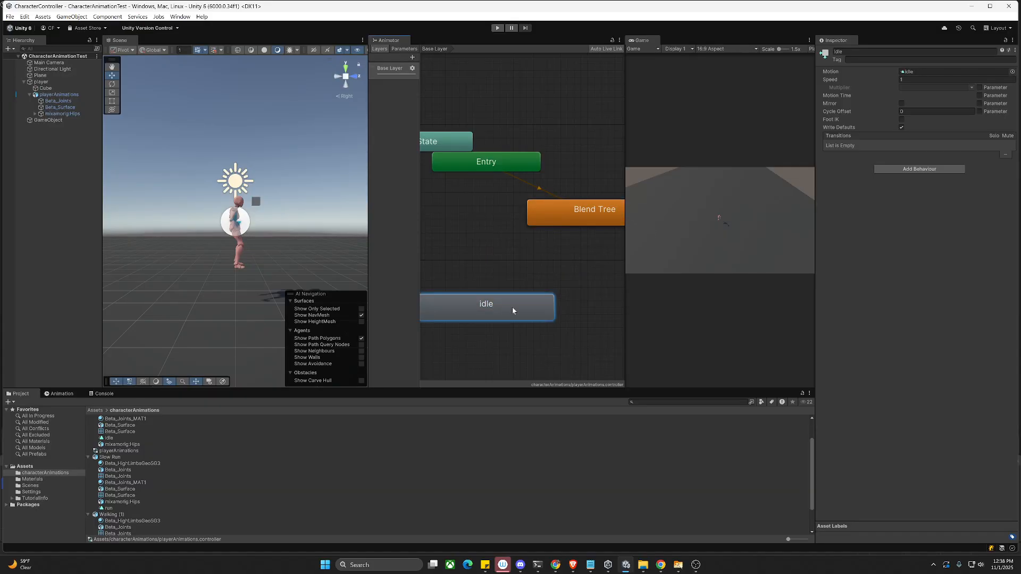
{"action": "key", "text": "Delete"}
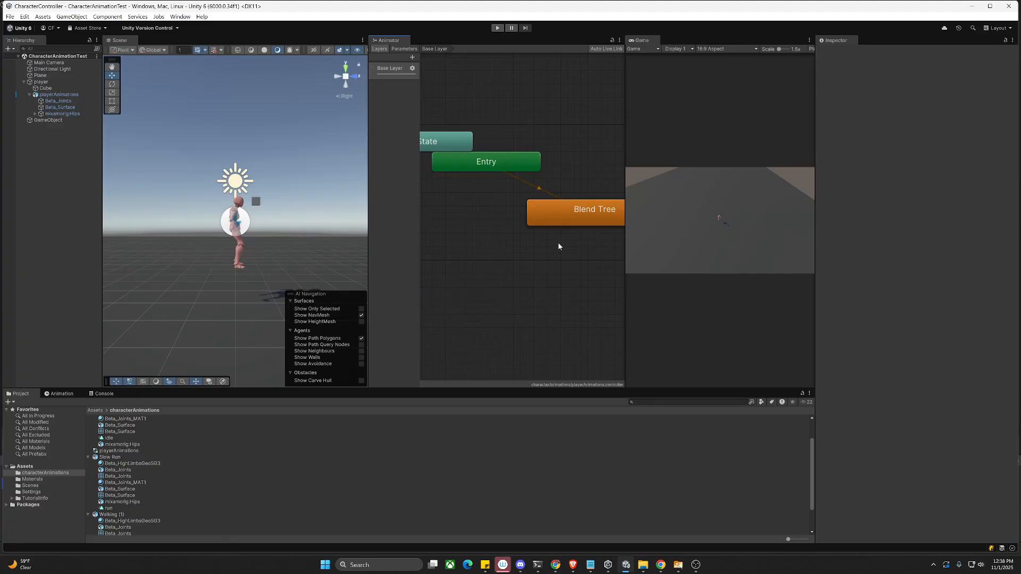
{"action": "left_click_drag", "start_coordinate": [582, 218], "coordinate": [474, 259]}
{"action": "left_click_drag", "start_coordinate": [495, 169], "coordinate": [488, 203]}
Step: Play-test the scene in an enlarged Game view, moving the character in all directions to check the blended animations
{"action": "left_click", "coordinate": [497, 28]}
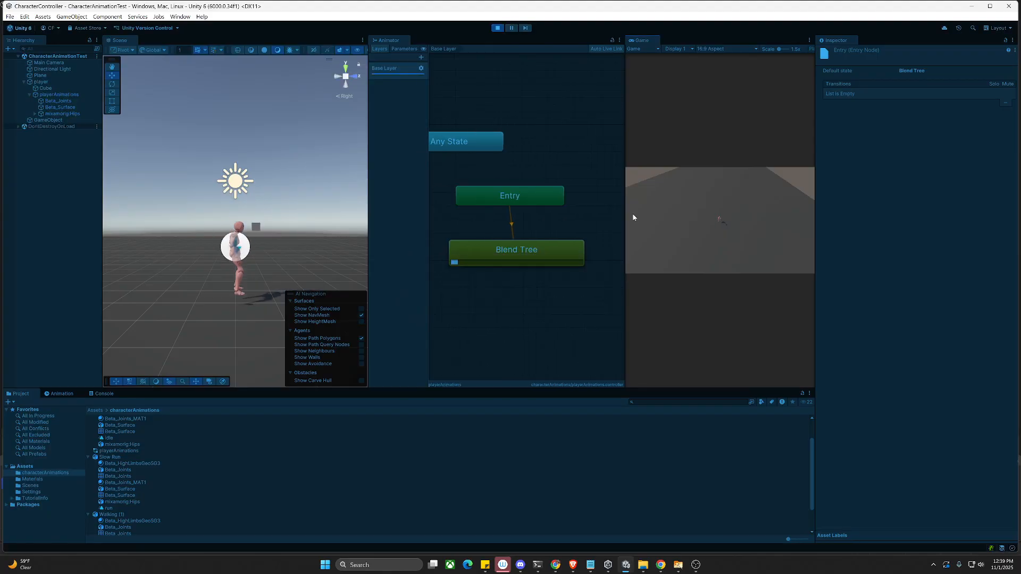
{"action": "left_click_drag", "start_coordinate": [625, 214], "coordinate": [194, 210]}
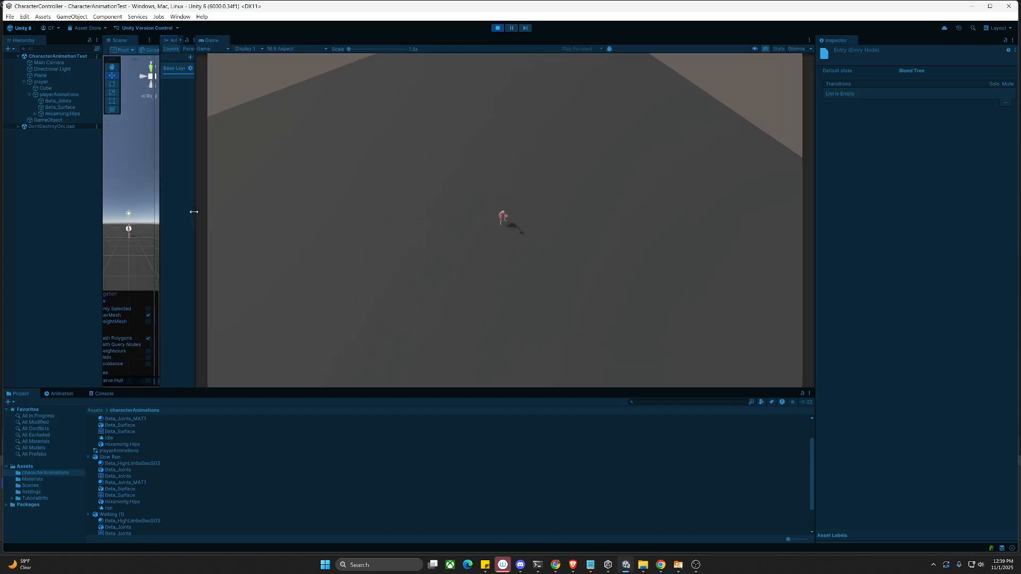
{"action": "key", "text": "d"}
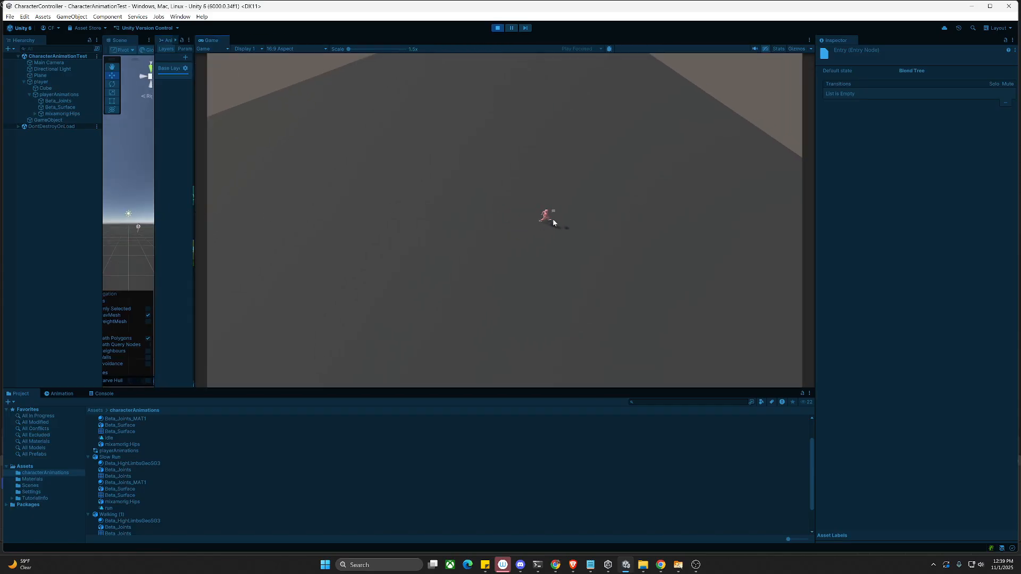
{"action": "key", "text": "a"}
{"action": "key", "text": "d"}
{"action": "key", "text": "s"}
{"action": "key", "text": "w"}
{"action": "key", "text": "d"}
{"action": "key", "text": "a"}
Step: Stop play mode, open the Blend Tree in the Animator and move the walking motion above run in its motion list
{"action": "left_click_drag", "start_coordinate": [192, 152], "coordinate": [347, 133]}
{"action": "mouse_move", "coordinate": [192, 97]}
{"action": "left_mouse_down"}
{"action": "mouse_move", "coordinate": [268, 97]}
{"action": "mouse_move", "coordinate": [194, 97]}
{"action": "left_mouse_up"}
{"action": "double_click", "coordinate": [308, 245]}
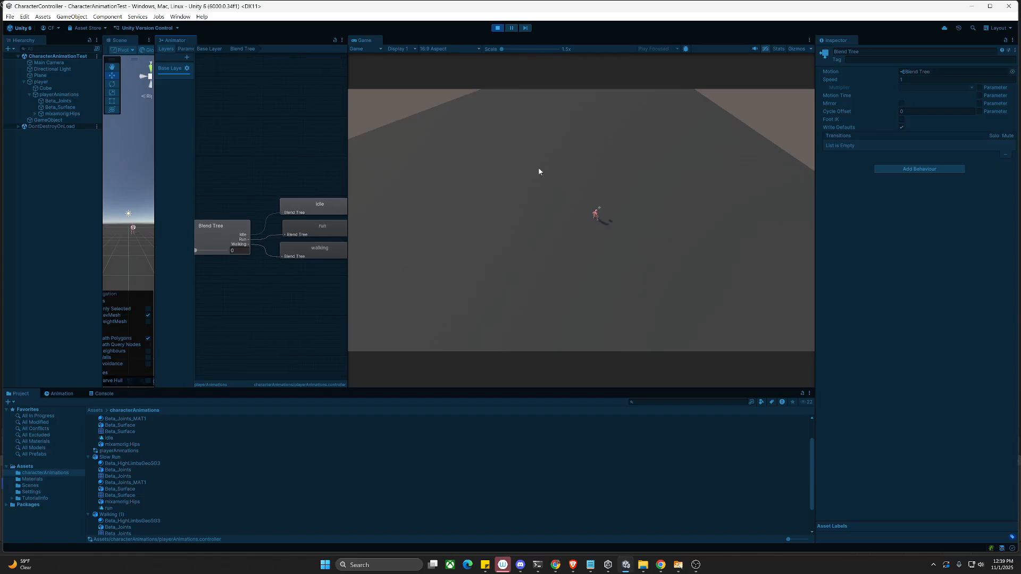
{"action": "left_click", "coordinate": [497, 28]}
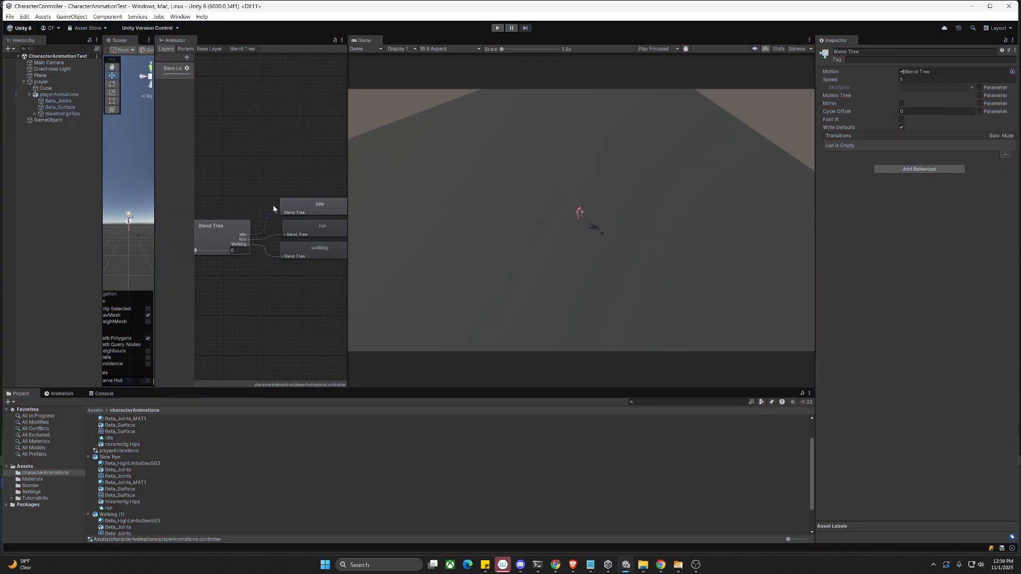
{"action": "left_click", "coordinate": [221, 236]}
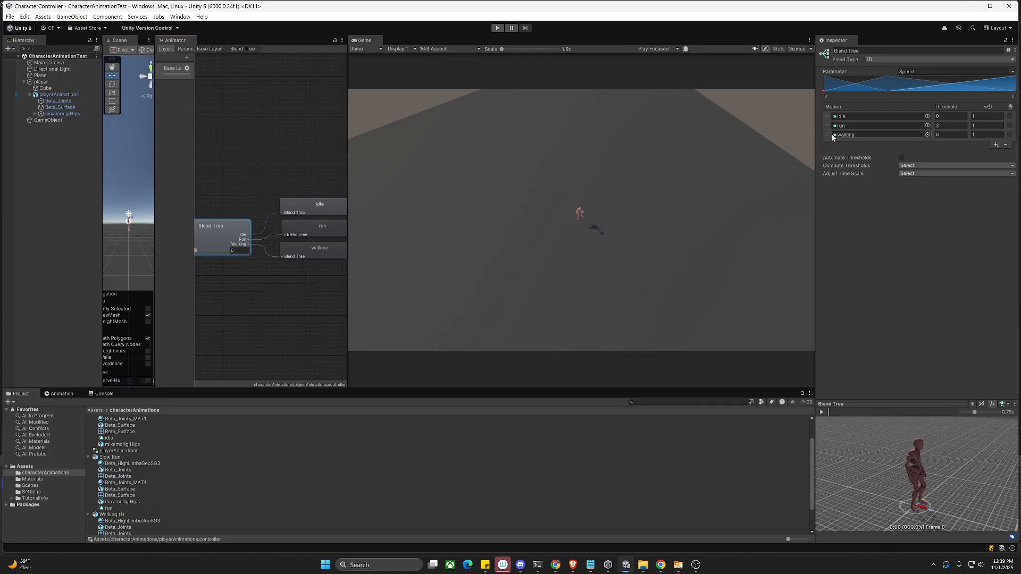
{"action": "left_click_drag", "start_coordinate": [832, 137], "coordinate": [832, 126]}
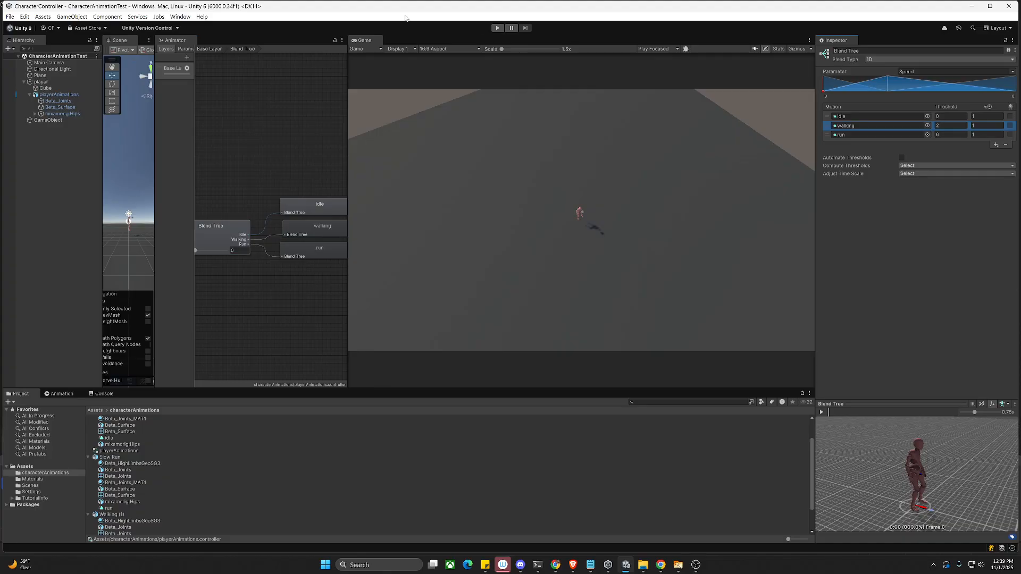
Step: Play-test the reordered blend tree by moving the character back and forth, and stop play mode
{"action": "left_click", "coordinate": [497, 28]}
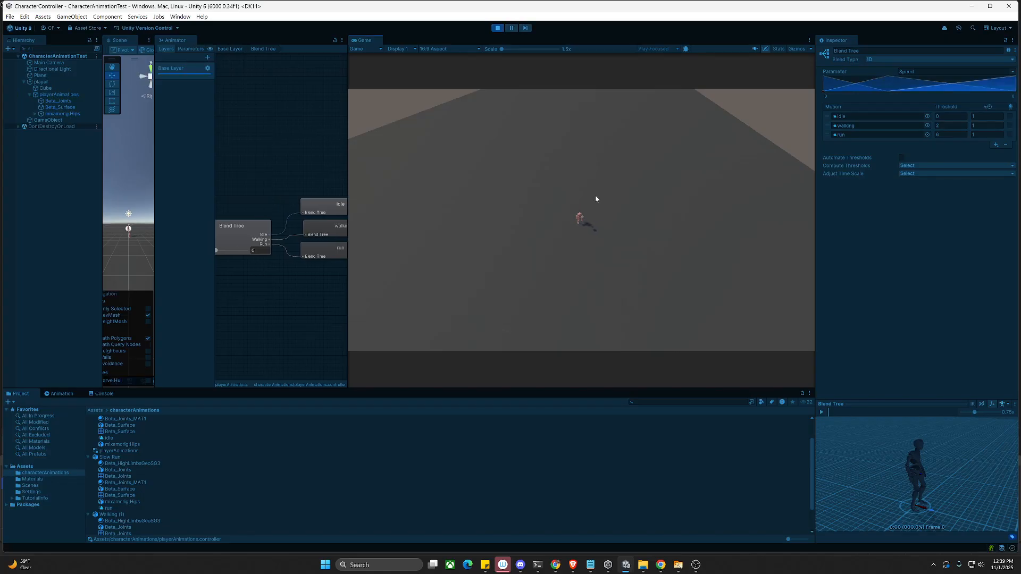
{"action": "key", "text": "a"}
{"action": "key", "text": "d"}
{"action": "key", "text": "d"}
{"action": "key", "text": "a"}
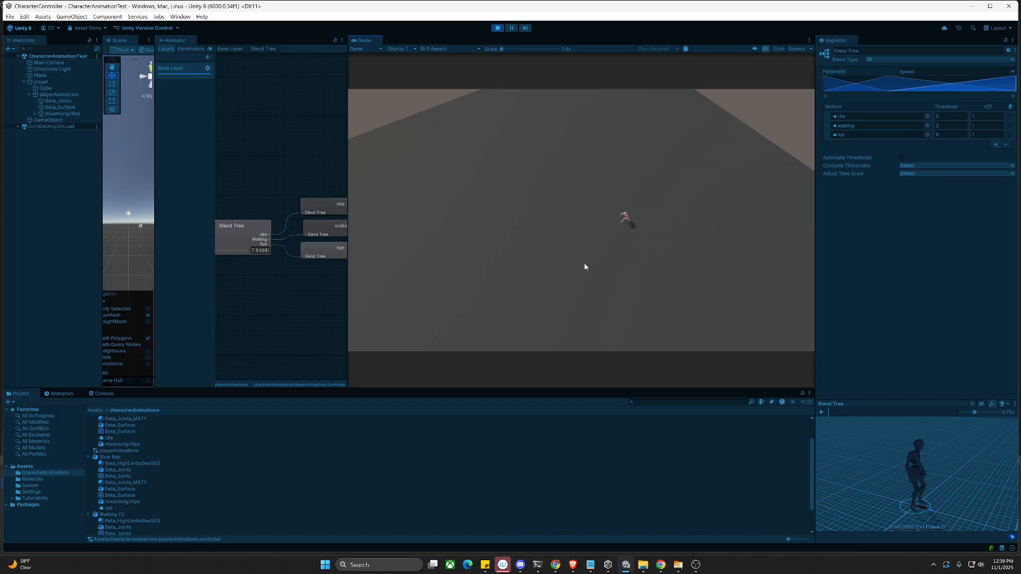
{"action": "key", "text": "d"}
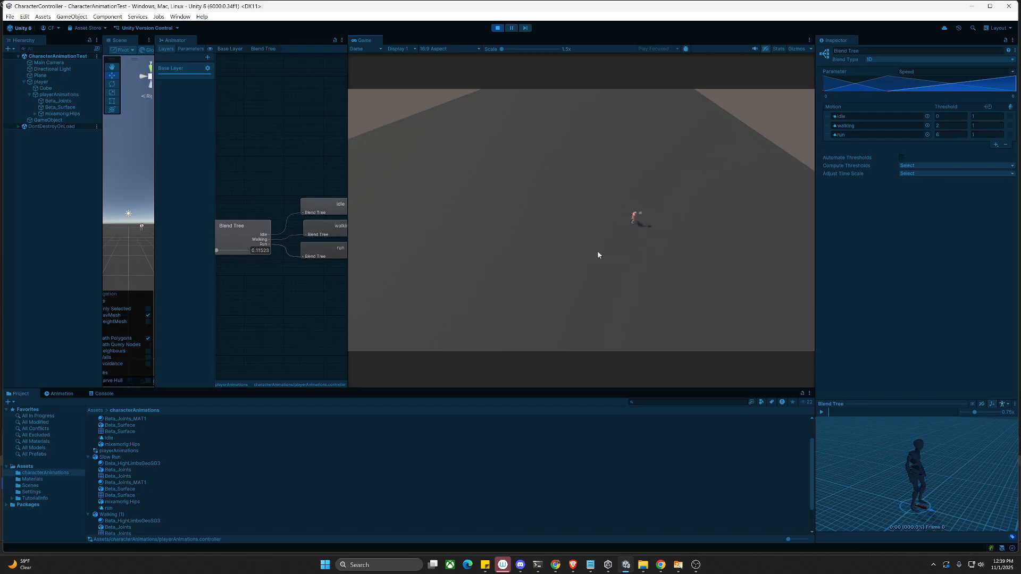
{"action": "left_click", "coordinate": [497, 28]}
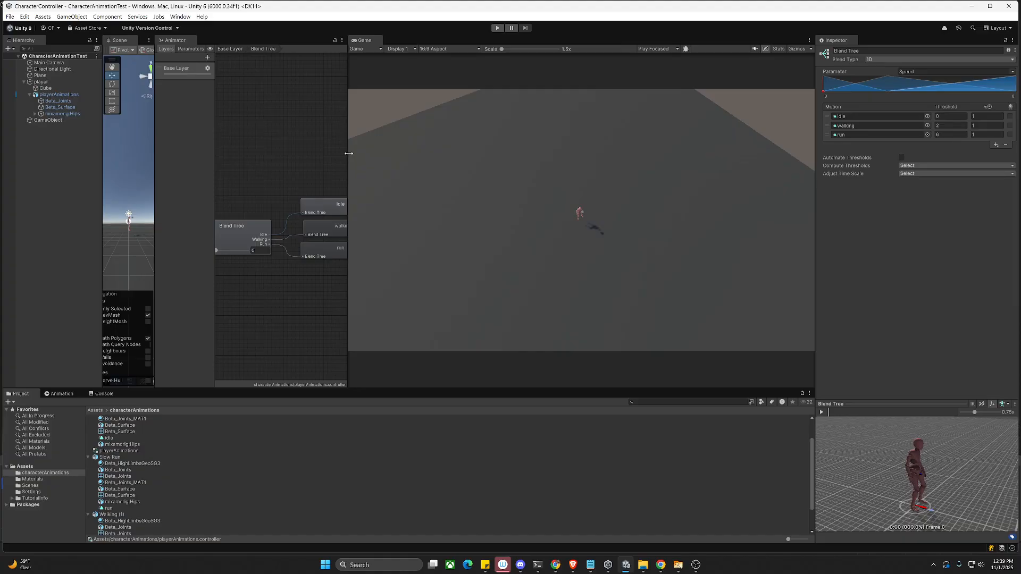
Step: Align the Main Camera with a closer Scene view of the player and place it under a new empty parent object
{"action": "left_click_drag", "start_coordinate": [346, 154], "coordinate": [482, 159]}
{"action": "left_click_drag", "start_coordinate": [155, 154], "coordinate": [372, 156]}
{"action": "left_click", "coordinate": [57, 63]}
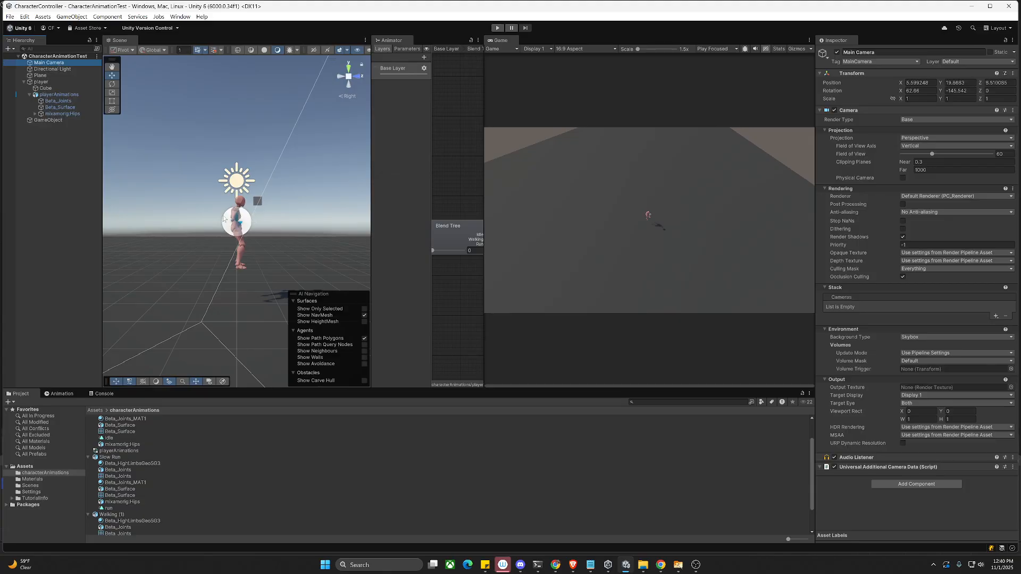
{"action": "left_click_drag", "start_coordinate": [255, 209], "coordinate": [176, 222], "text": "alt"}
{"action": "scroll", "coordinate": [216, 283], "scroll_direction": "down", "scroll_amount": 5}
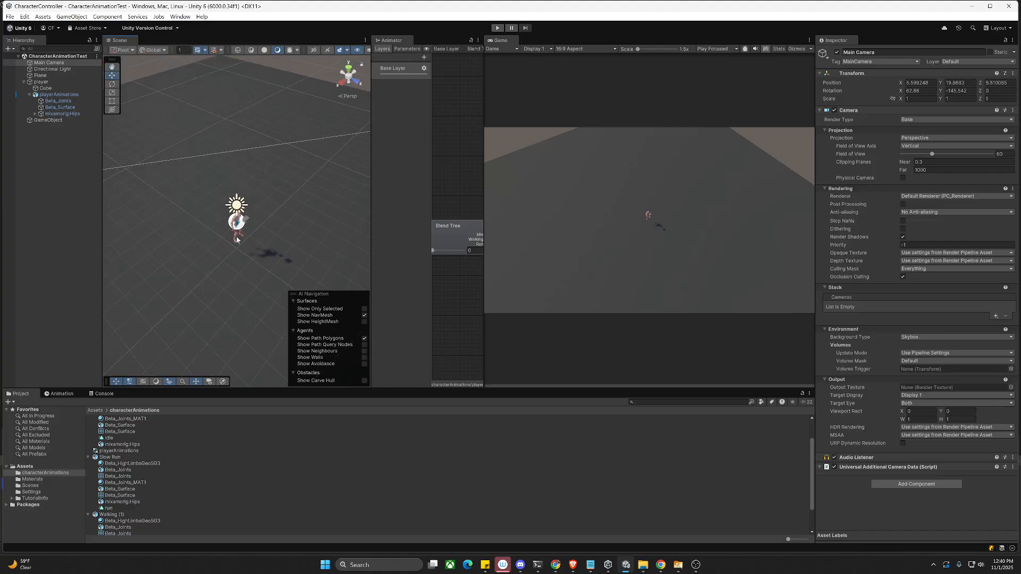
{"action": "scroll", "coordinate": [215, 234], "scroll_direction": "up", "scroll_amount": 4}
{"action": "scroll", "coordinate": [216, 234], "scroll_direction": "up", "scroll_amount": 3}
{"action": "middle_click_drag", "start_coordinate": [243, 226], "coordinate": [237, 233]}
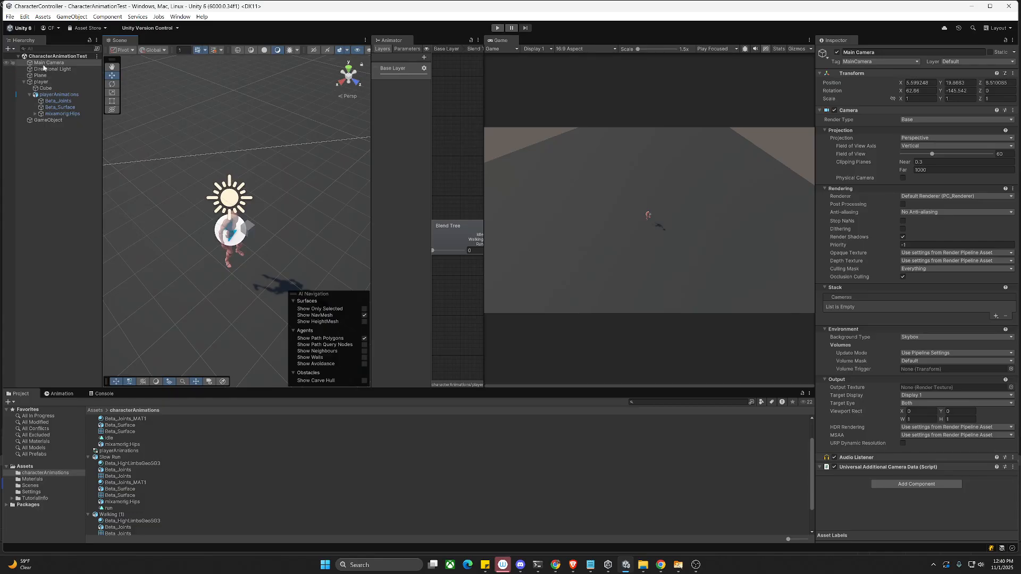
{"action": "key", "text": "ctrl+shift+g"}
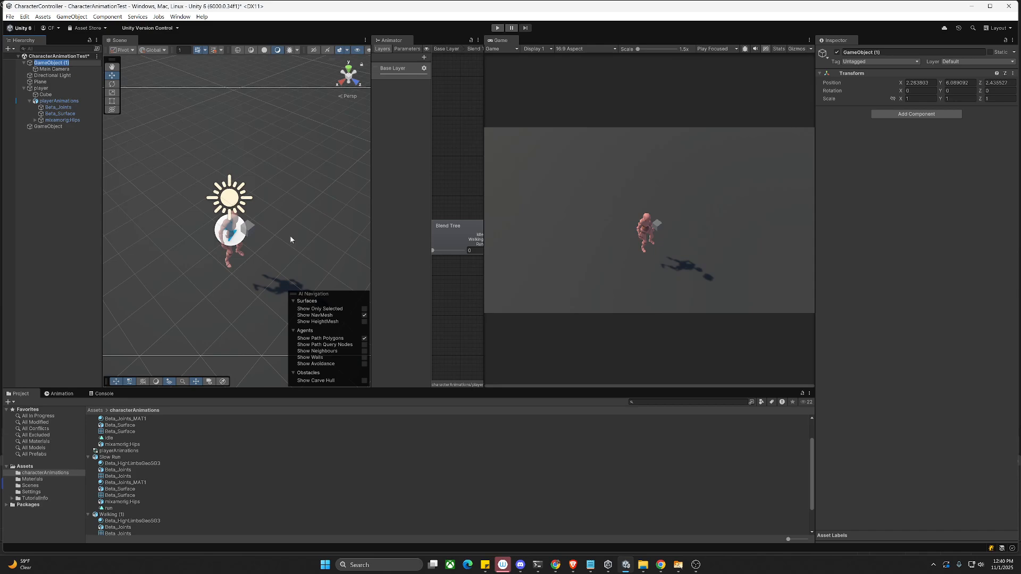
Step: Start play mode and set the player's Speed Change Rate to 1 in the Character Controller CC script
{"action": "left_click", "coordinate": [495, 28]}
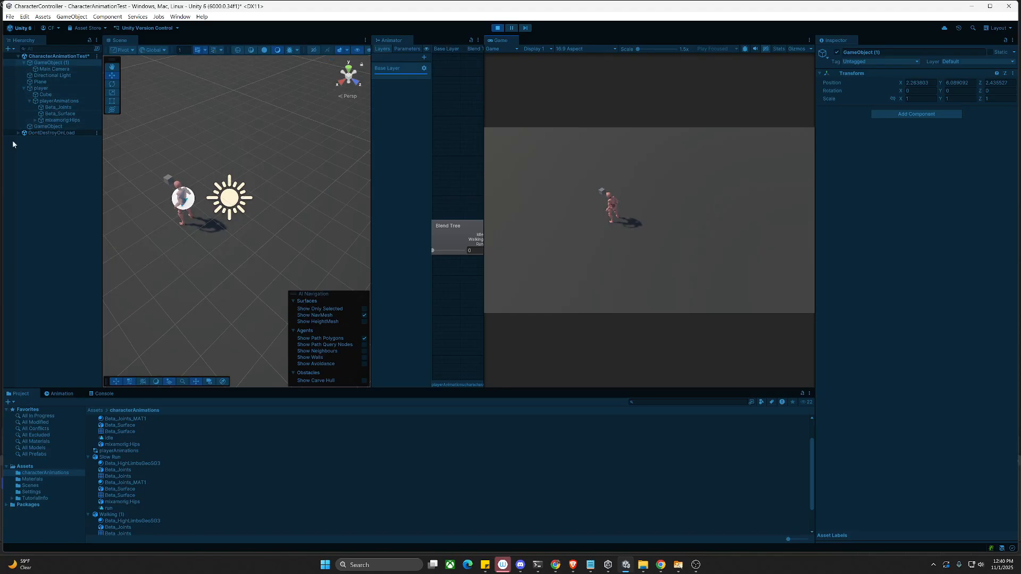
{"action": "left_click", "coordinate": [53, 89]}
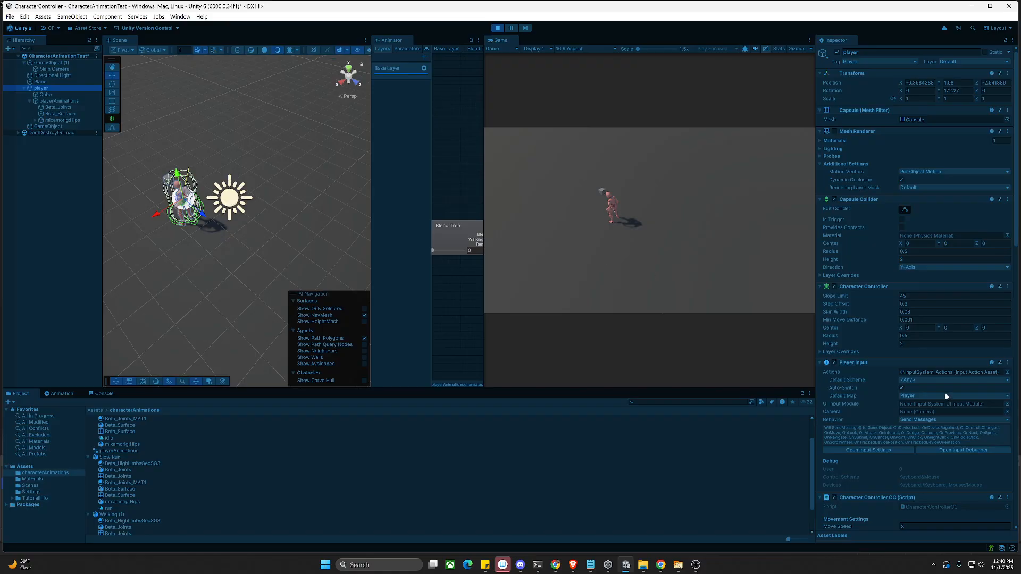
{"action": "scroll", "coordinate": [871, 409], "scroll_direction": "down", "scroll_amount": 5}
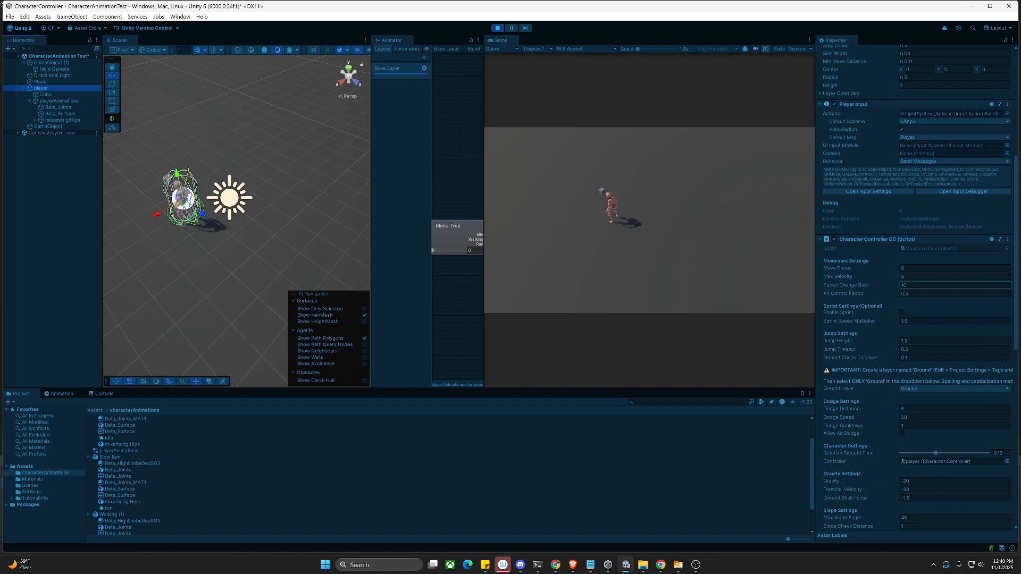
{"action": "left_click", "coordinate": [862, 286]}
{"action": "key", "text": "Return"}
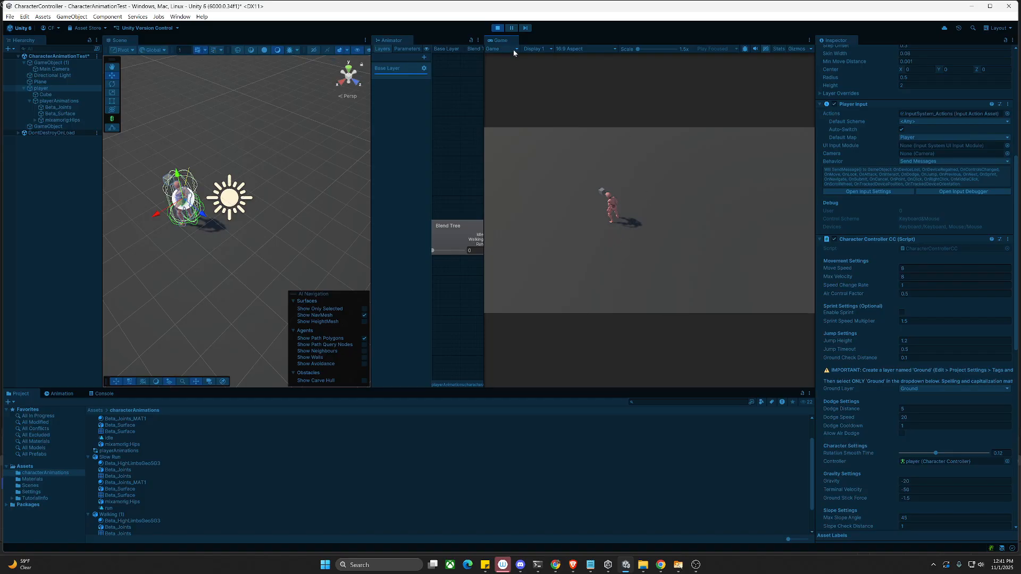
Step: Test the slower speed change by moving the character in several directions and jumping, and stop play mode
{"action": "key", "text": "d"}
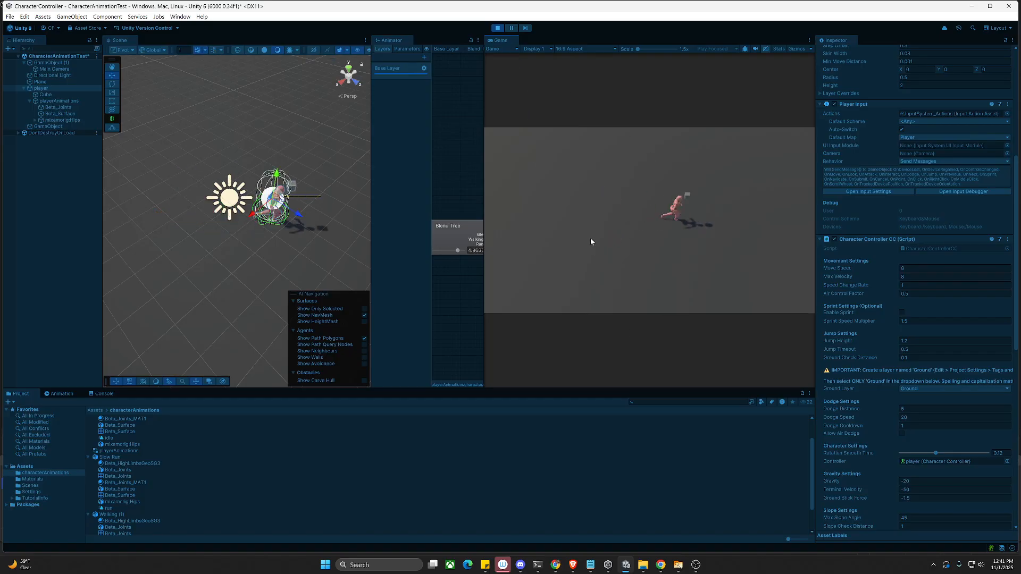
{"action": "key", "text": "a"}
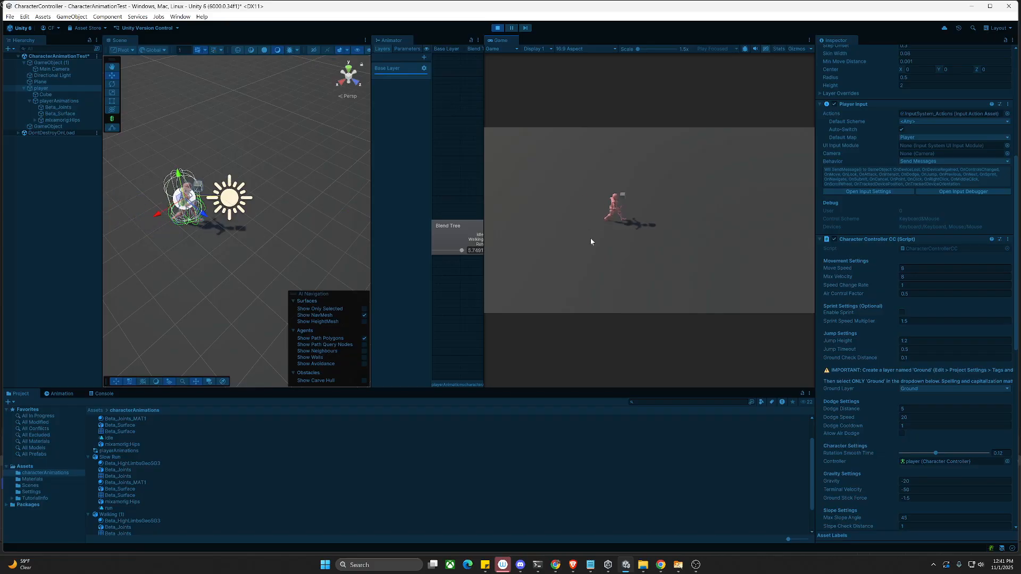
{"action": "key", "text": "a"}
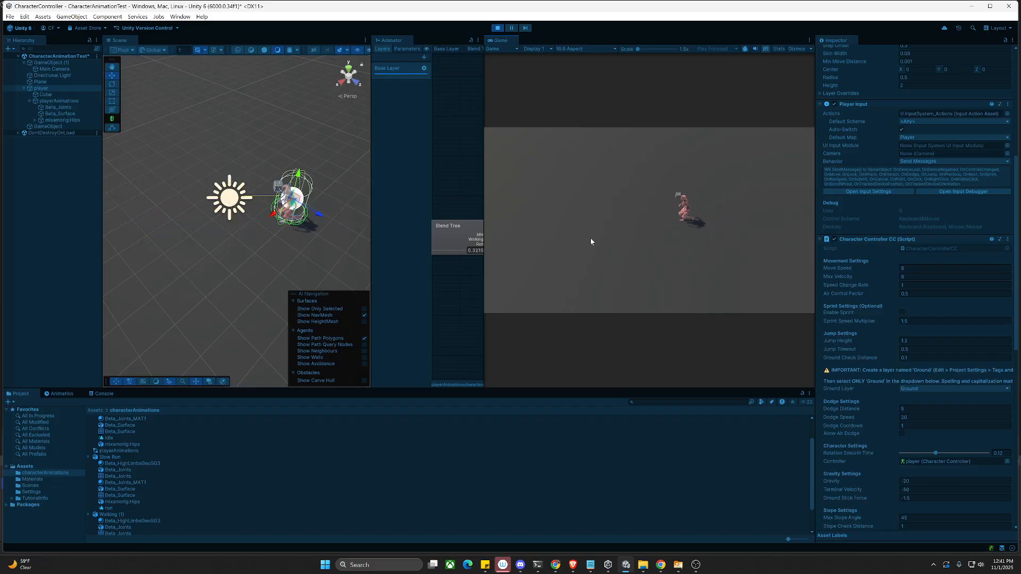
{"action": "key", "text": "d"}
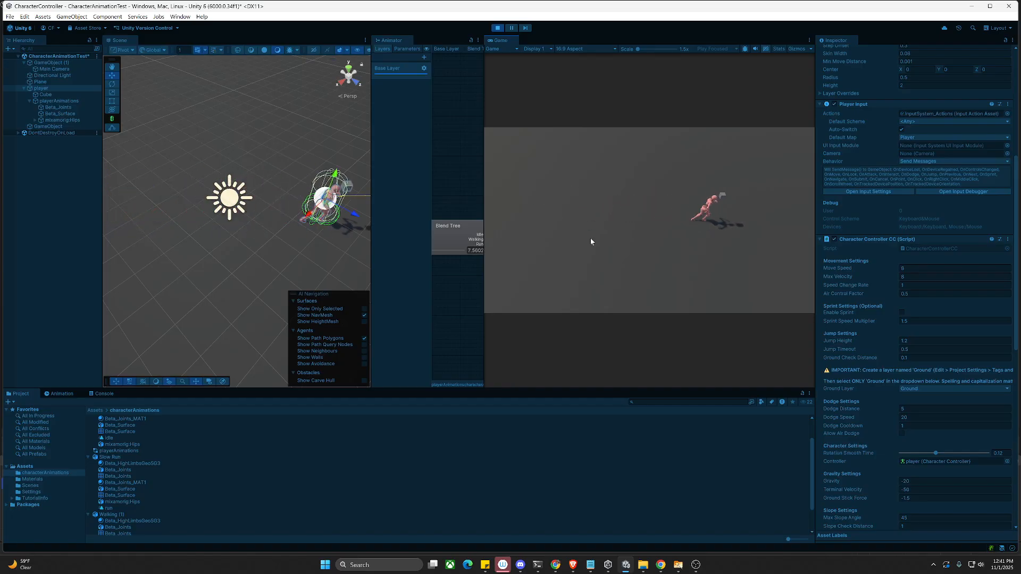
{"action": "key", "text": "a"}
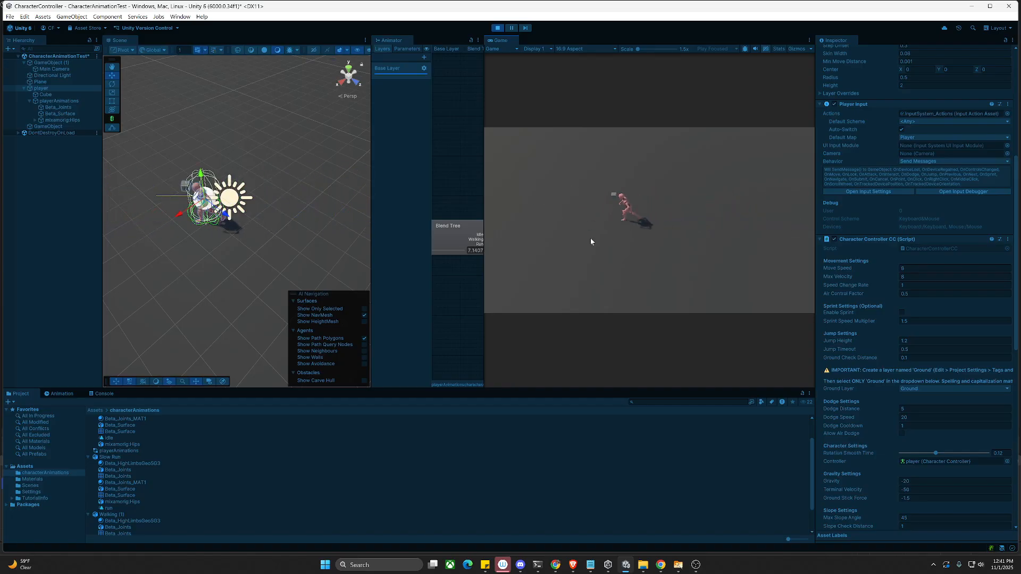
{"action": "key", "text": "d"}
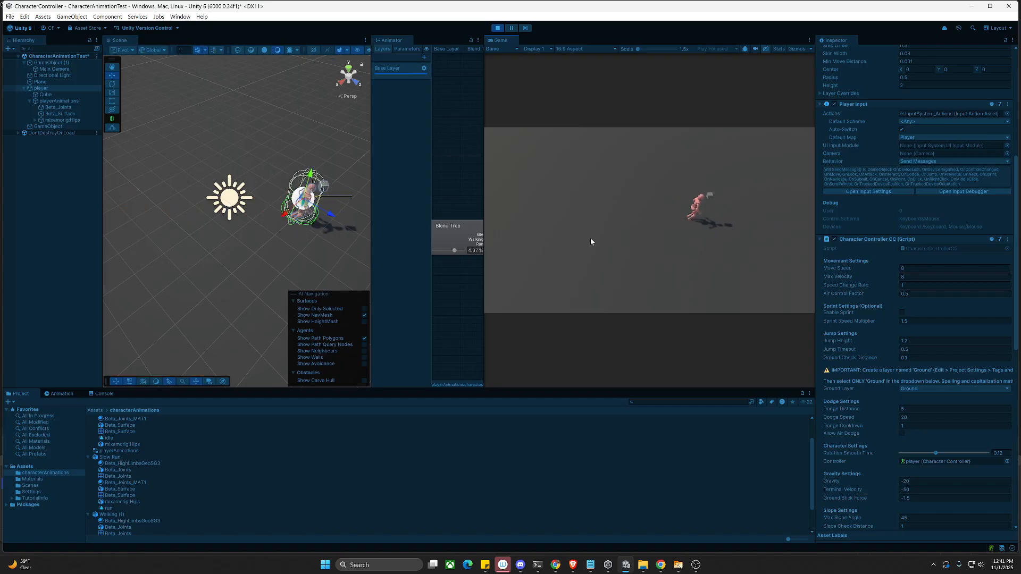
{"action": "key", "text": "a"}
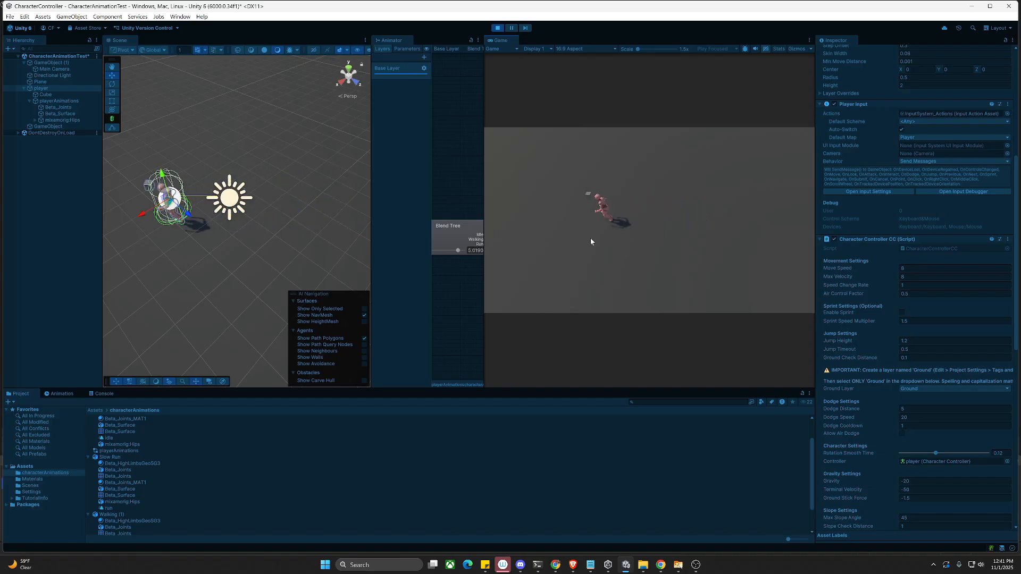
{"action": "key", "text": "d"}
{"action": "key", "text": "space"}
{"action": "key", "text": "a"}
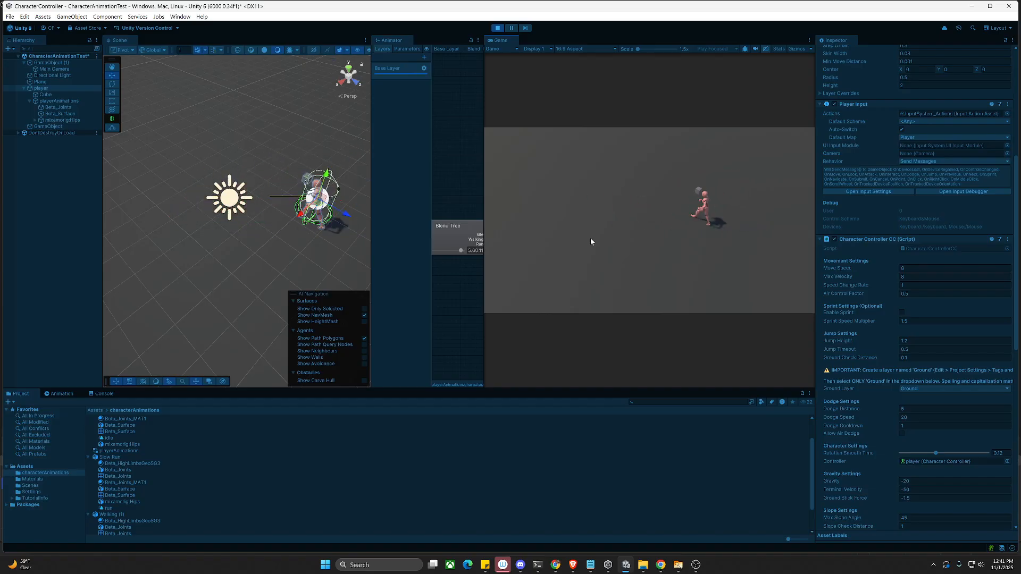
{"action": "key", "text": "space"}
{"action": "key", "text": "d"}
{"action": "key", "text": "s"}
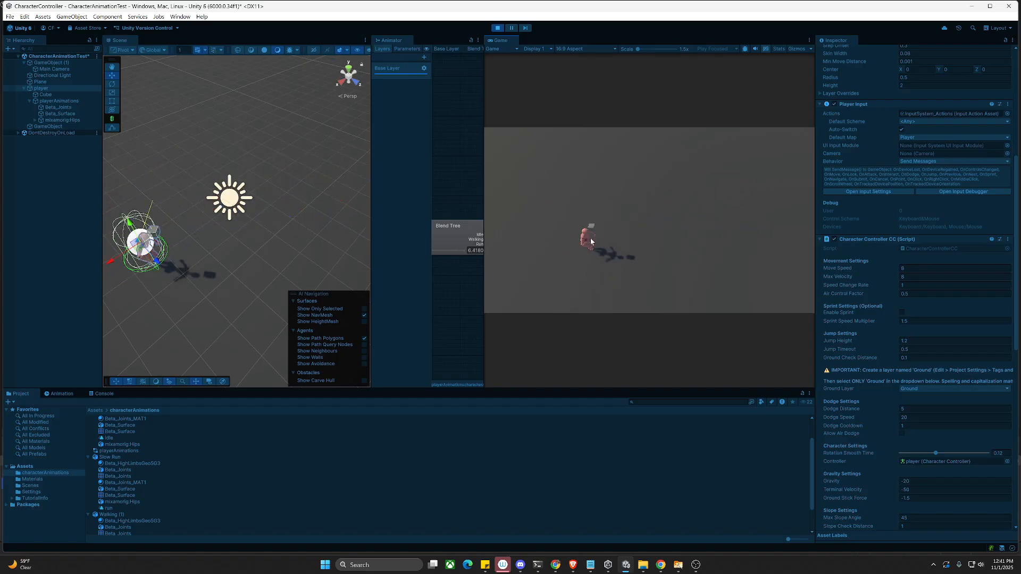
{"action": "key", "text": "w"}
{"action": "key", "text": "d"}
{"action": "key", "text": "space"}
{"action": "key", "text": "a"}
{"action": "key", "text": "d"}
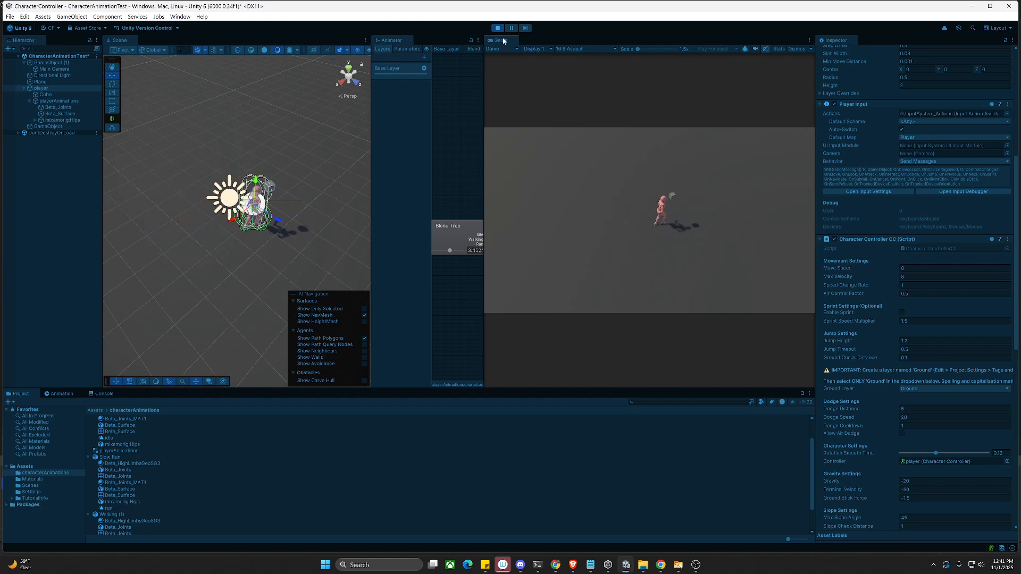
{"action": "right_click", "coordinate": [495, 28]}
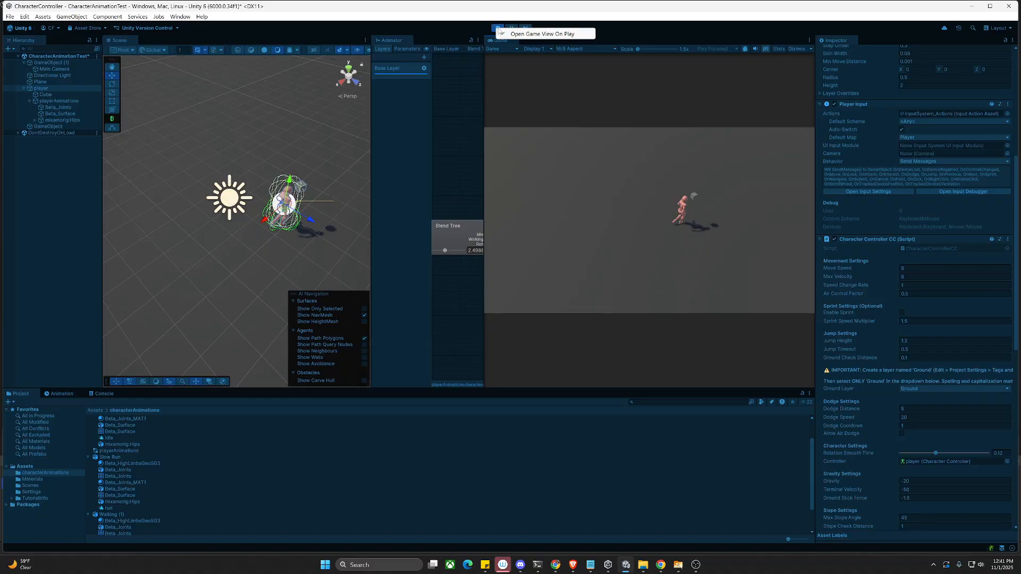
{"action": "left_click", "coordinate": [455, 24]}
{"action": "left_click", "coordinate": [497, 27]}
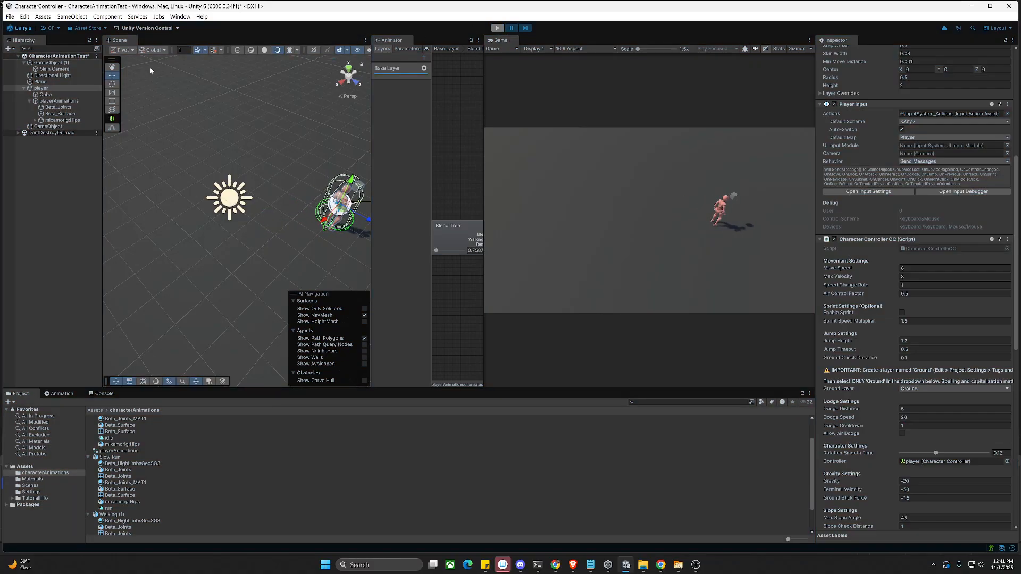
Step: Deactivate the Cube object under the player and enlarge the Animator view to show the whole blend tree
{"action": "left_click", "coordinate": [47, 95]}
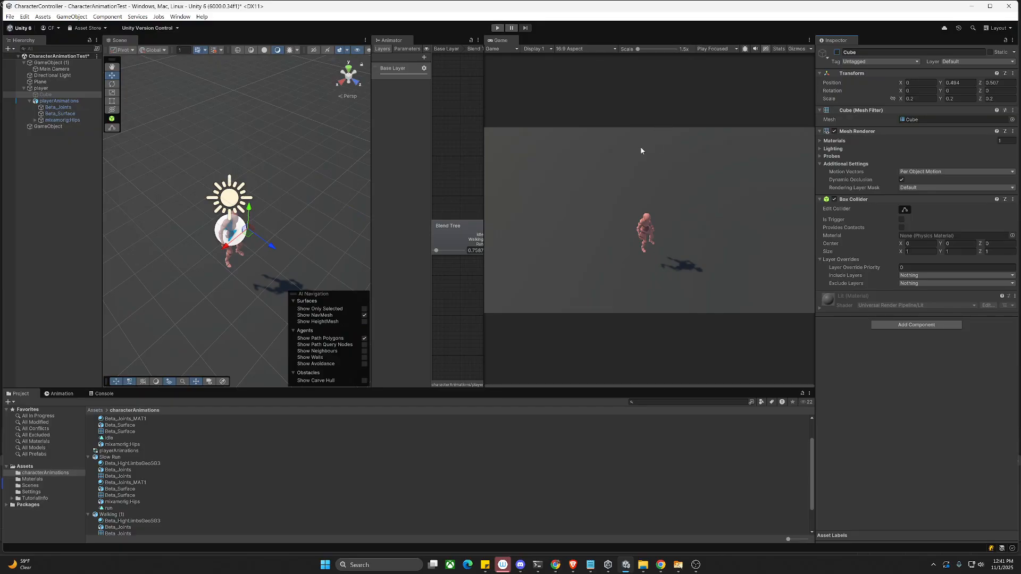
{"action": "left_click_drag", "start_coordinate": [482, 128], "coordinate": [613, 133]}
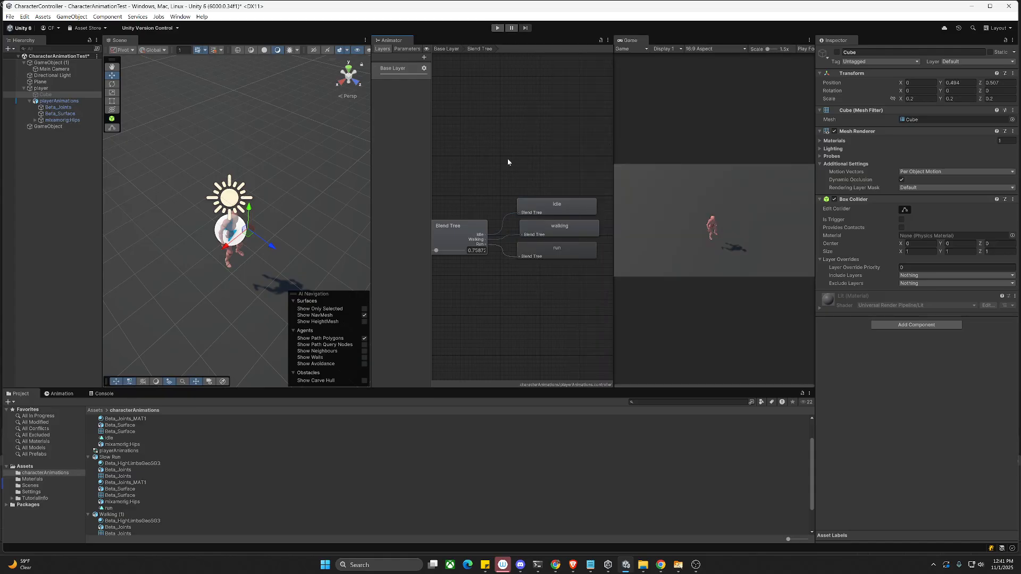
{"action": "left_click_drag", "start_coordinate": [371, 179], "coordinate": [275, 179]}
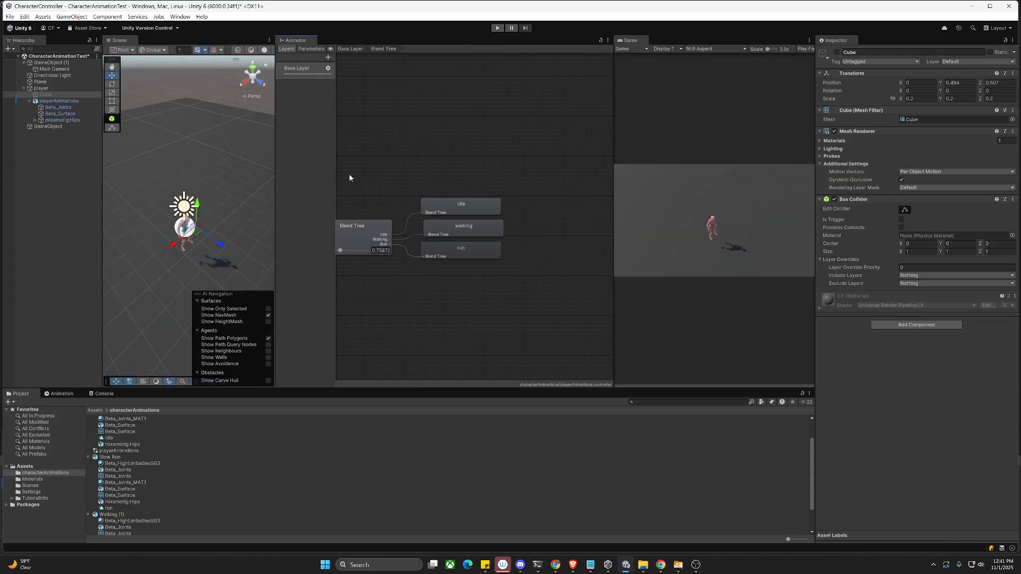
Step: Set the walking motion's threshold to 3 in the Blend Tree
{"action": "left_click", "coordinate": [361, 234]}
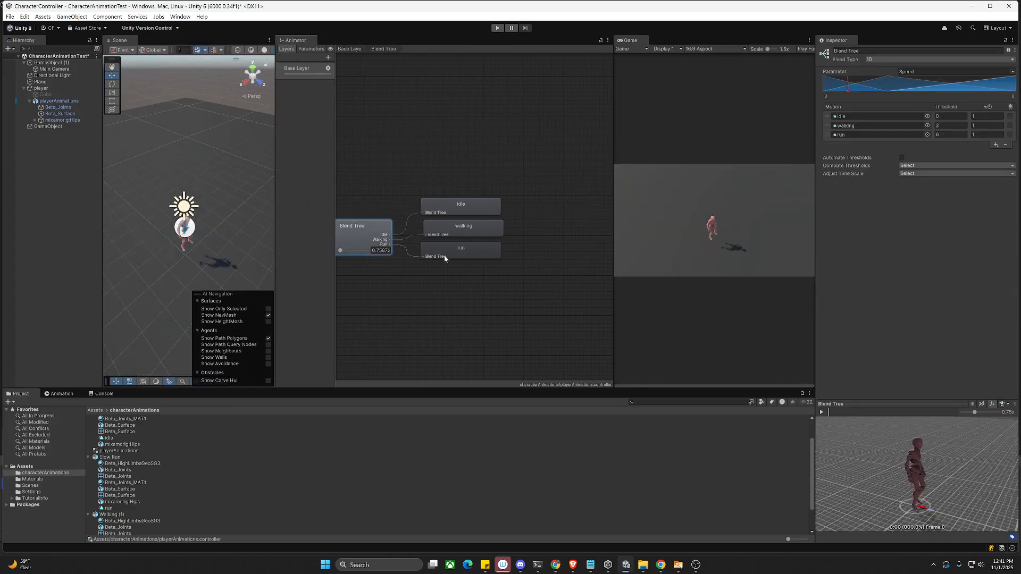
{"action": "left_click", "coordinate": [950, 134]}
{"action": "left_click", "coordinate": [950, 126]}
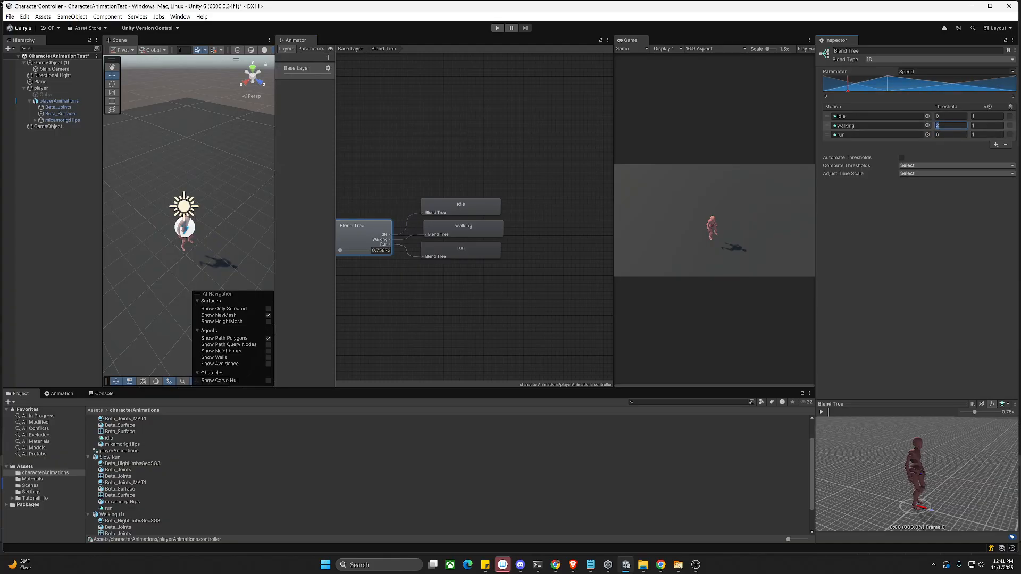
{"action": "type", "text": "3"}
{"action": "key", "text": "Return"}
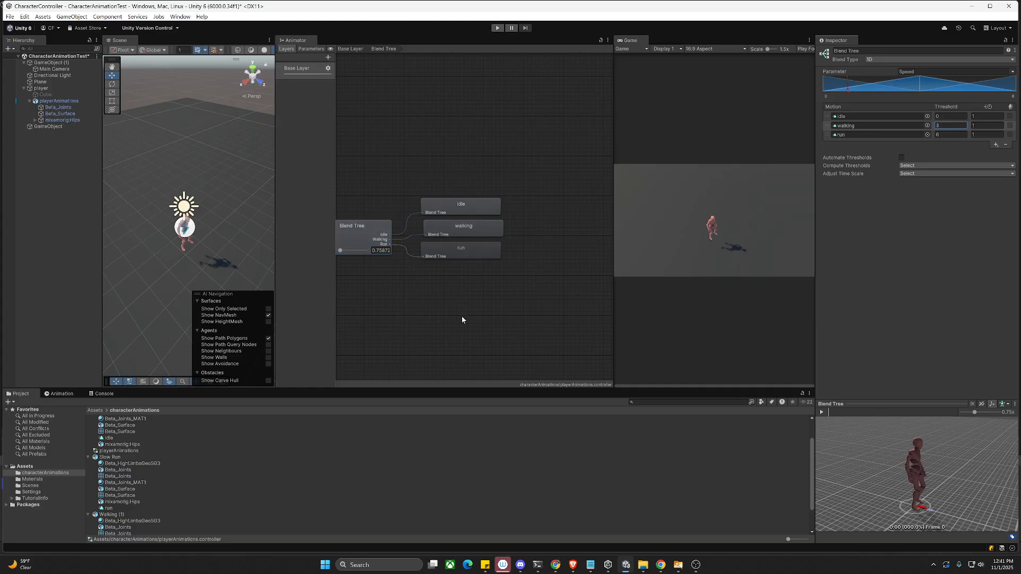
Step: Examine the run, walking and idle motions in the blend tree and the thresholds of the tree itself
{"action": "left_click", "coordinate": [394, 298]}
{"action": "left_click", "coordinate": [444, 247]}
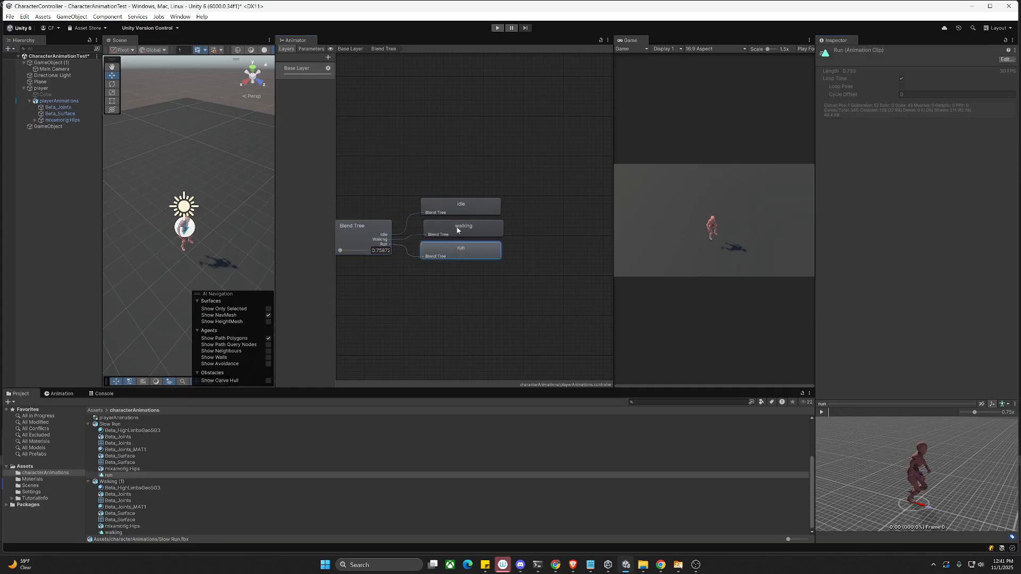
{"action": "left_click", "coordinate": [456, 228]}
{"action": "left_click", "coordinate": [452, 205]}
{"action": "left_click", "coordinate": [378, 229]}
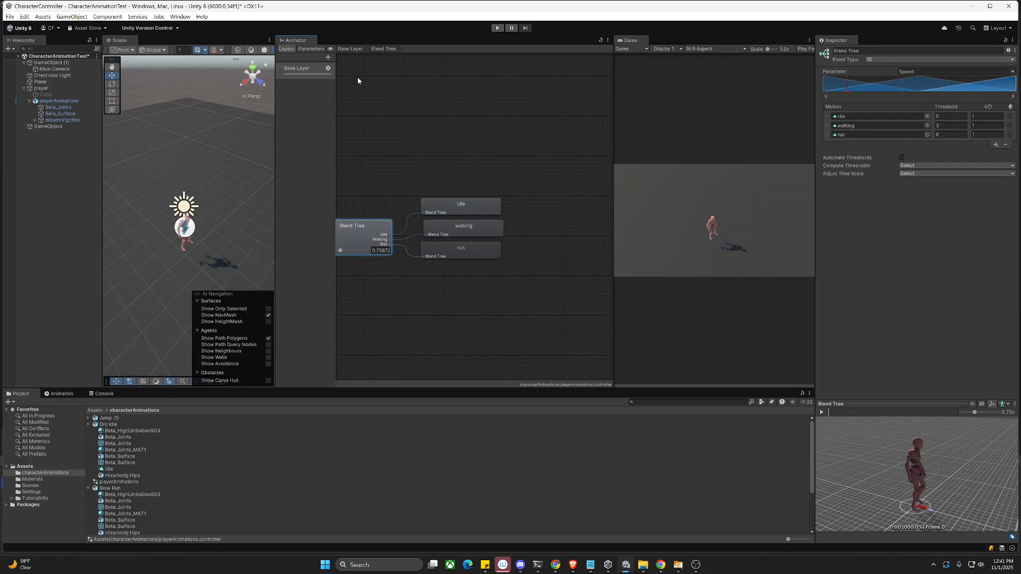
Step: Return to the Base Layer and position the Blend Tree state below Entry
{"action": "left_click", "coordinate": [347, 49]}
{"action": "left_click_drag", "start_coordinate": [419, 251], "coordinate": [528, 285]}
{"action": "left_click_drag", "start_coordinate": [431, 197], "coordinate": [478, 156]}
{"action": "left_click_drag", "start_coordinate": [471, 287], "coordinate": [437, 253]}
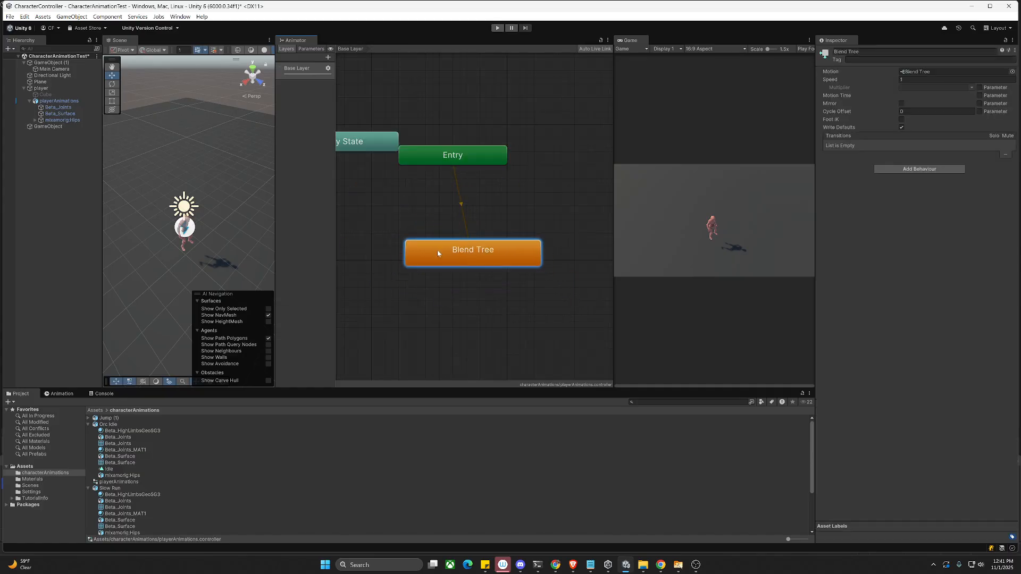
Step: Add the jump clip from the Jump (1) model as a new state in the Base Layer
{"action": "left_click", "coordinate": [89, 417]}
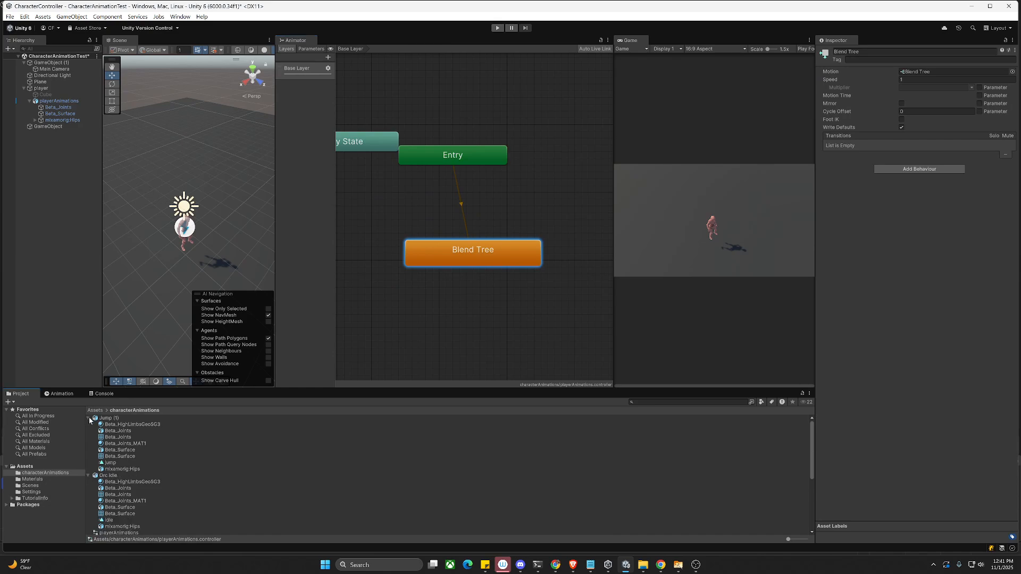
{"action": "left_click", "coordinate": [120, 464]}
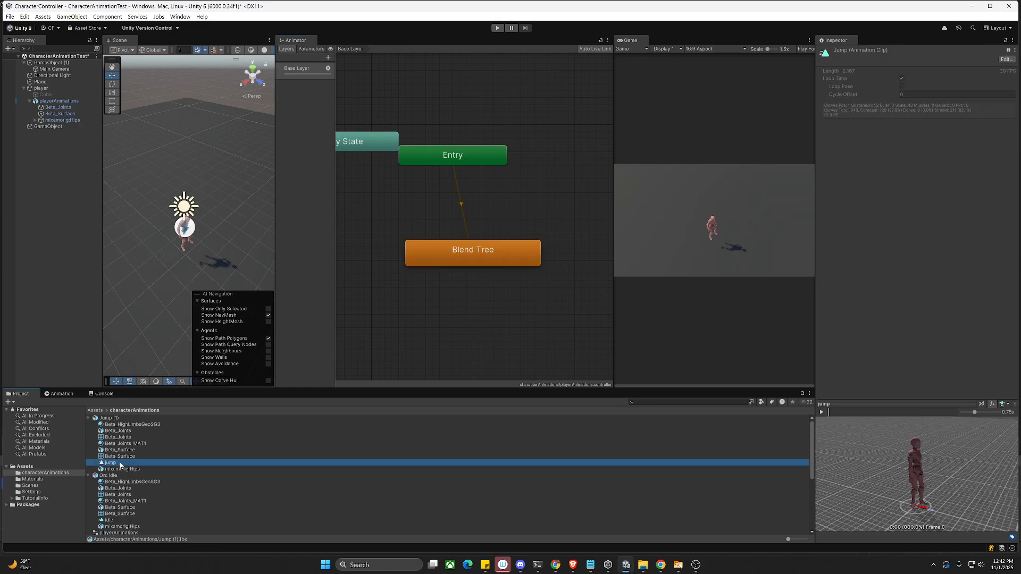
{"action": "left_click_drag", "start_coordinate": [119, 464], "coordinate": [464, 345]}
{"action": "left_click", "coordinate": [556, 324]}
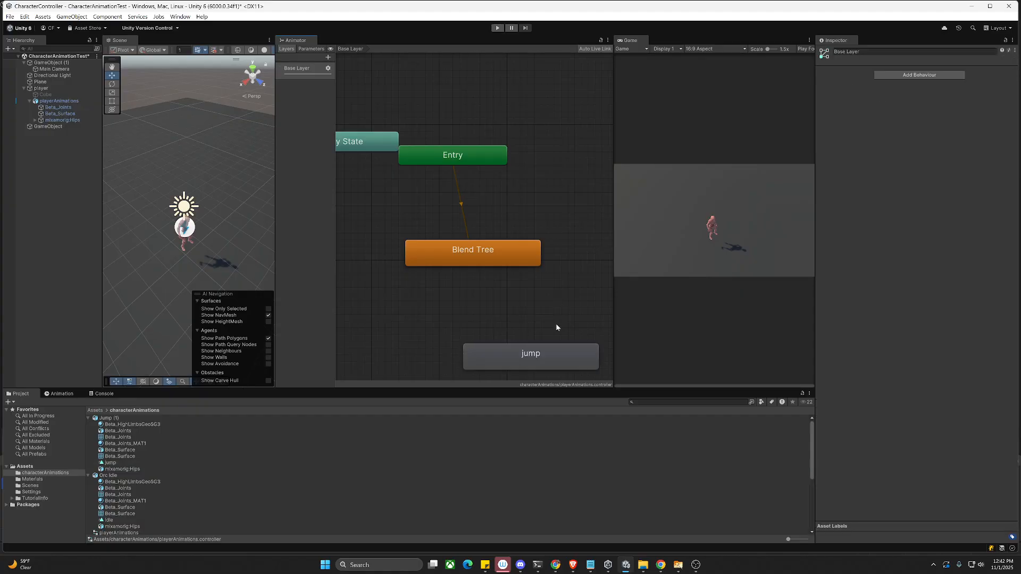
Step: Arrange the jump state directly below Blend Tree and Any State below jump
{"action": "left_click_drag", "start_coordinate": [540, 354], "coordinate": [482, 325]}
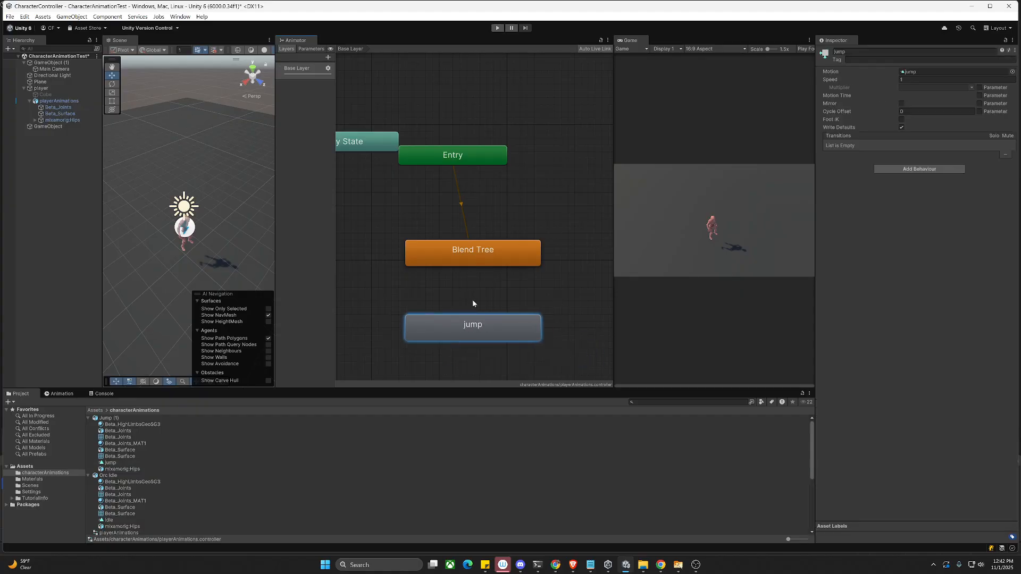
{"action": "left_click_drag", "start_coordinate": [470, 327], "coordinate": [469, 317]}
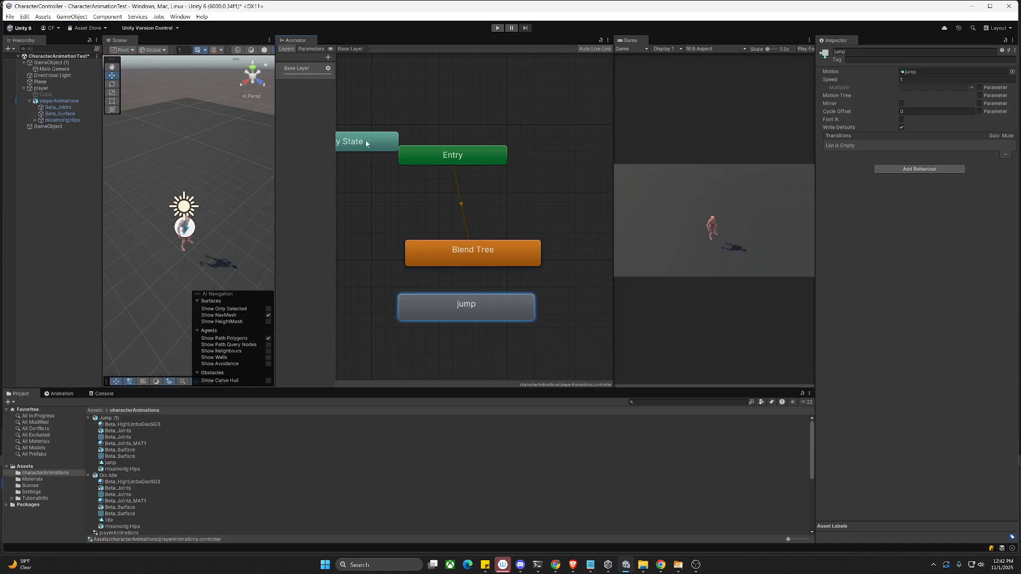
{"action": "left_click_drag", "start_coordinate": [388, 142], "coordinate": [430, 127]}
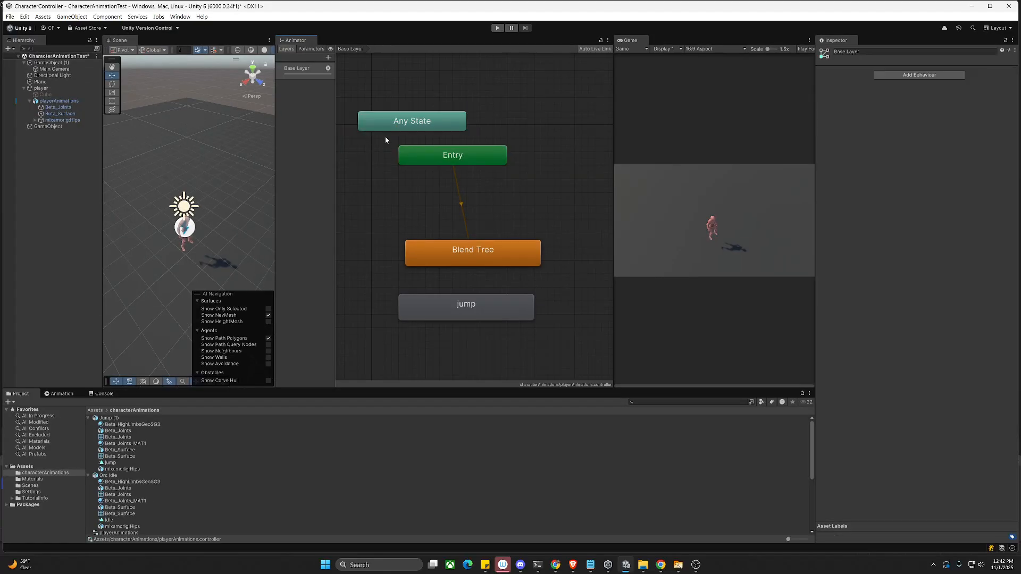
{"action": "left_click_drag", "start_coordinate": [440, 128], "coordinate": [487, 364]}
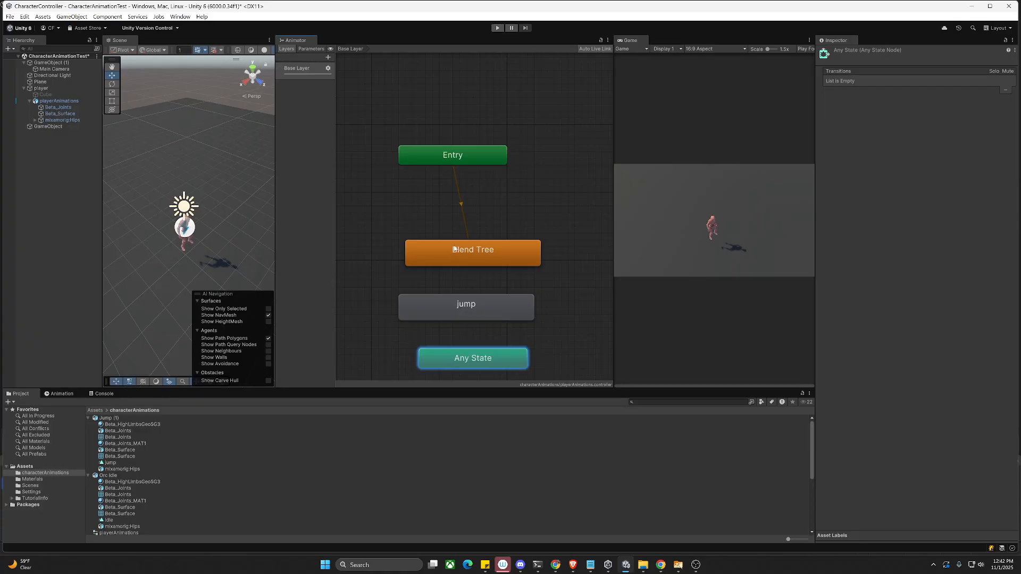
{"action": "right_click", "coordinate": [467, 359]}
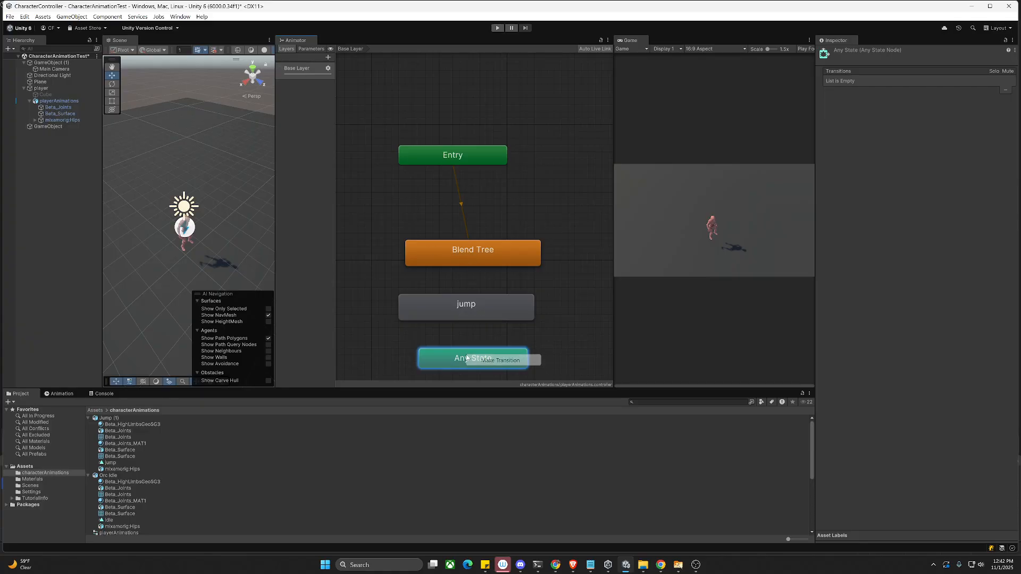
{"action": "left_click", "coordinate": [489, 355]}
{"action": "right_click", "coordinate": [492, 362]}
{"action": "left_click", "coordinate": [514, 360]}
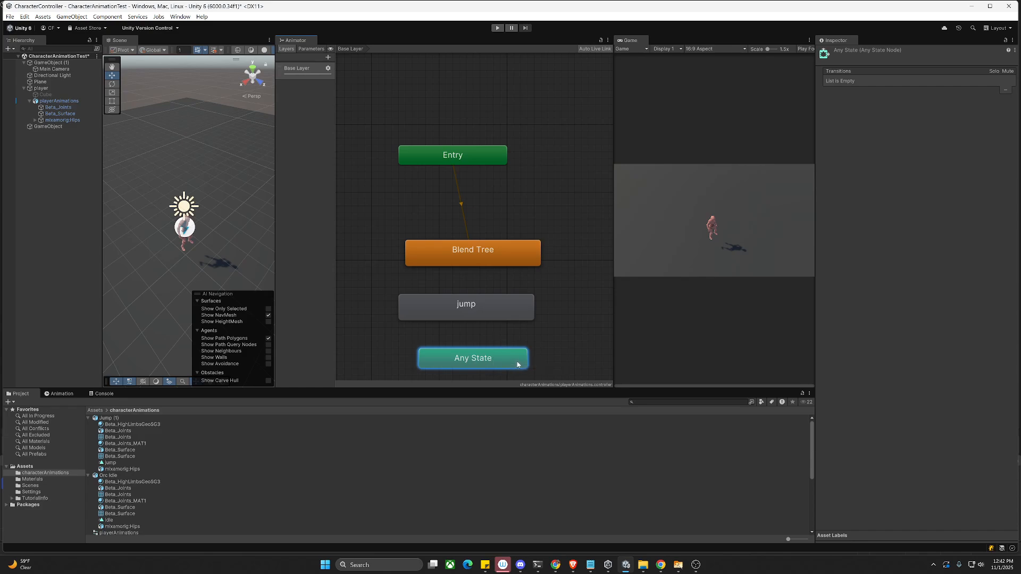
{"action": "right_click", "coordinate": [515, 359]}
{"action": "left_click", "coordinate": [519, 353]}
Step: Make a transition from Any State to the jump state
{"action": "scroll", "coordinate": [541, 347], "scroll_direction": "down", "scroll_amount": 3}
{"action": "middle_click_drag", "start_coordinate": [539, 287], "coordinate": [504, 211]}
{"action": "right_click", "coordinate": [455, 285]}
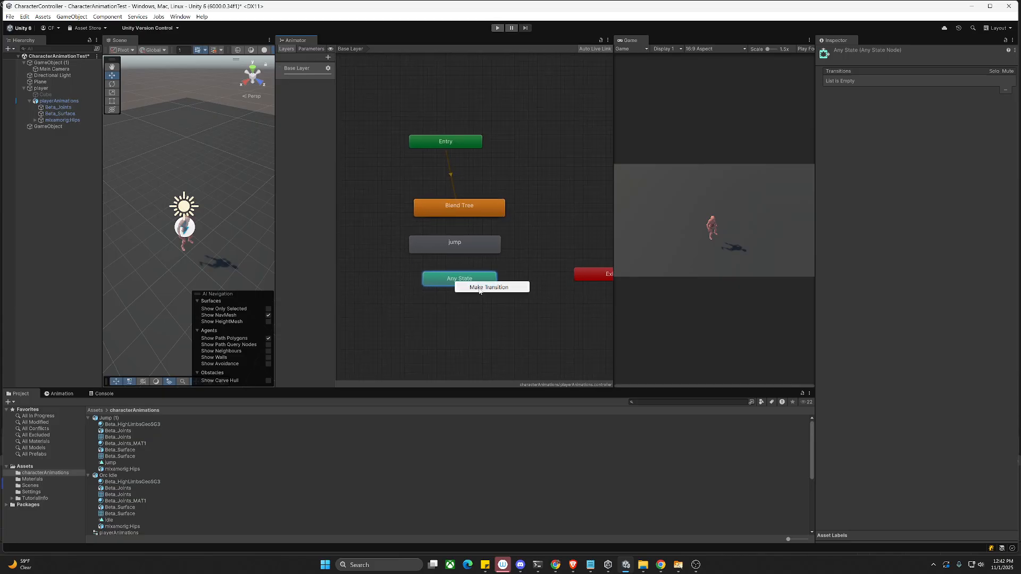
{"action": "left_click", "coordinate": [478, 290]}
{"action": "right_click", "coordinate": [475, 277]}
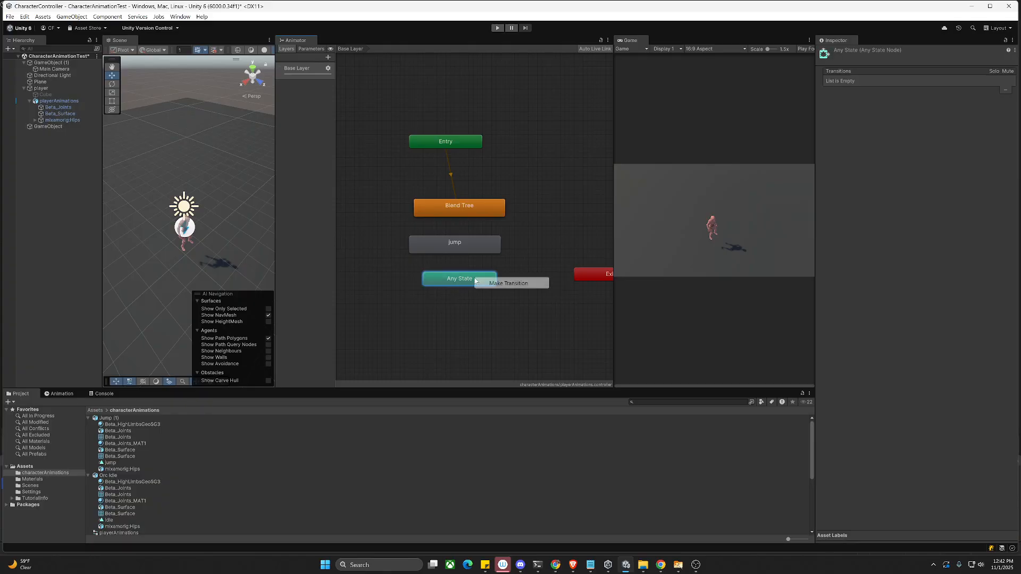
{"action": "left_click", "coordinate": [498, 283]}
{"action": "left_click", "coordinate": [471, 245]}
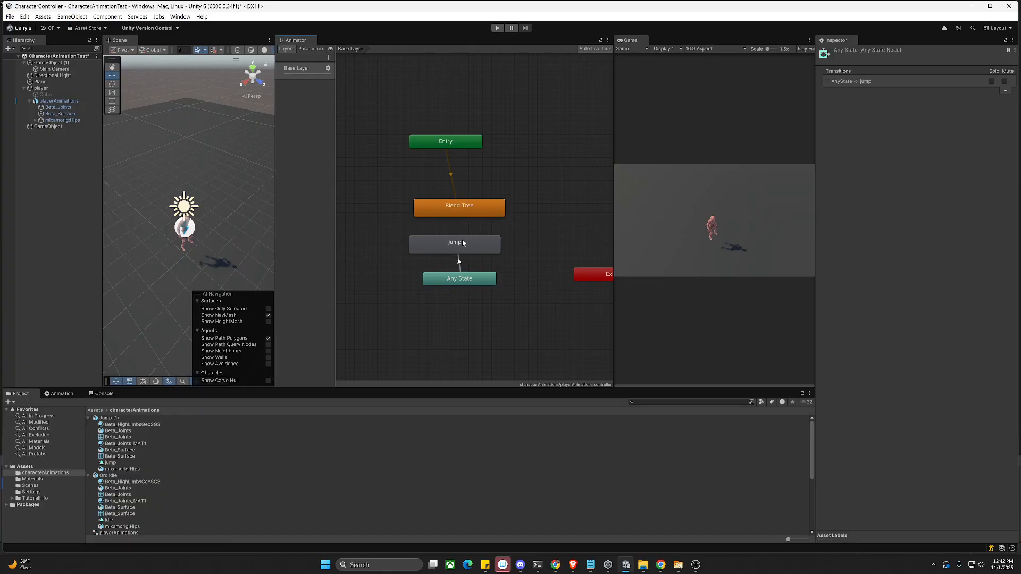
Step: Make a transition from the jump state back to Blend Tree
{"action": "right_click", "coordinate": [462, 240]}
{"action": "left_click", "coordinate": [498, 247]}
{"action": "left_click", "coordinate": [467, 209]}
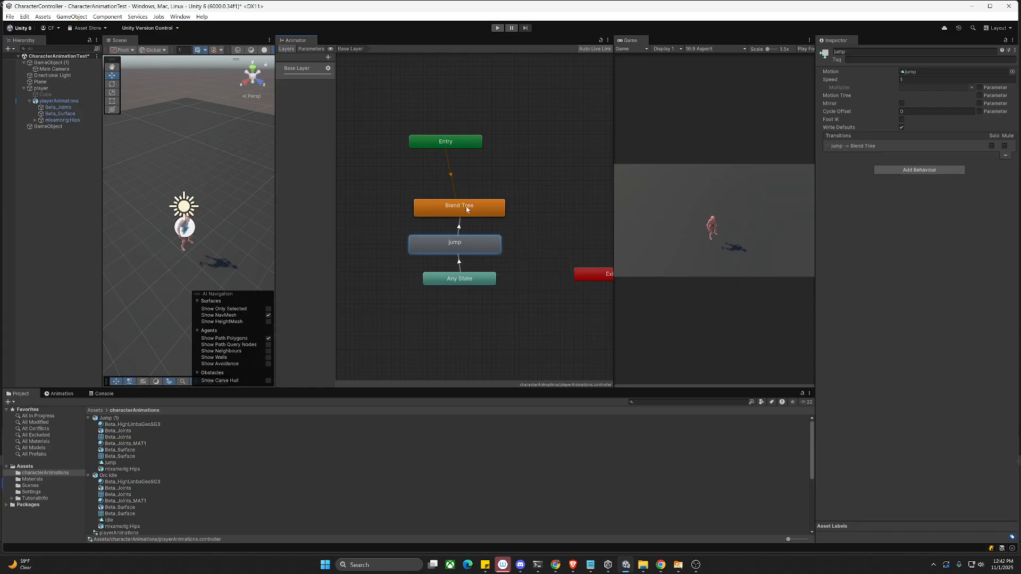
Step: Space the Any State and jump nodes farther apart below Blend Tree
{"action": "left_click", "coordinate": [459, 263]}
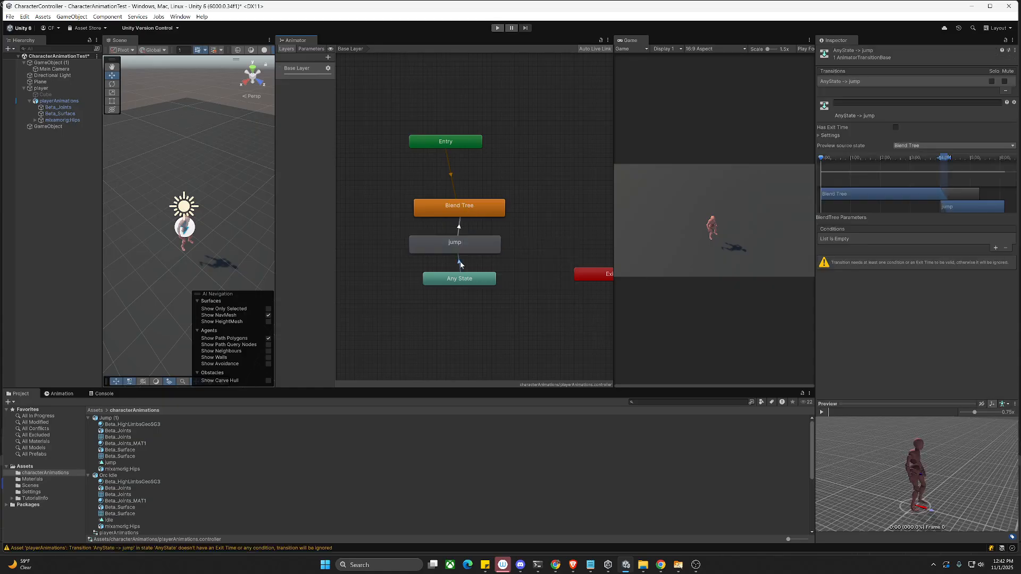
{"action": "left_click_drag", "start_coordinate": [465, 280], "coordinate": [464, 298]}
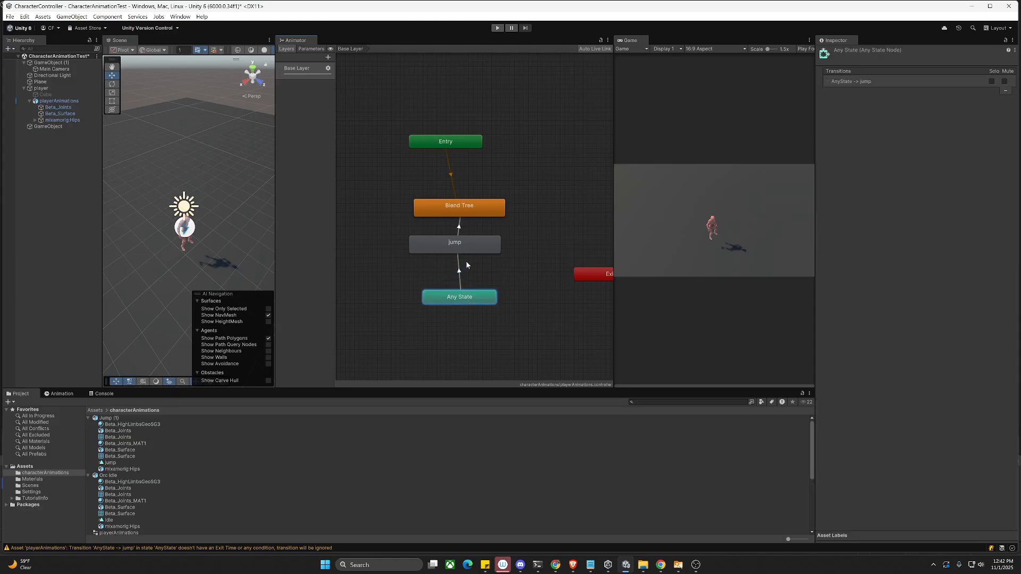
{"action": "left_click_drag", "start_coordinate": [465, 251], "coordinate": [465, 265]}
Step: Add a condition to the AnyState to jump transition requiring Grounded to be false
{"action": "left_click", "coordinate": [460, 279]}
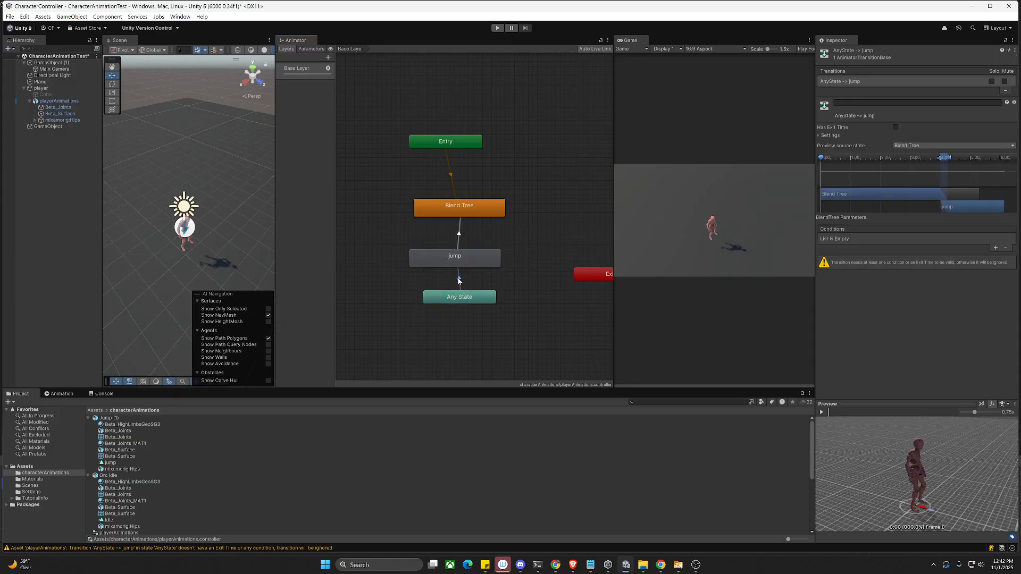
{"action": "left_click", "coordinate": [995, 247]}
{"action": "left_click", "coordinate": [882, 239]}
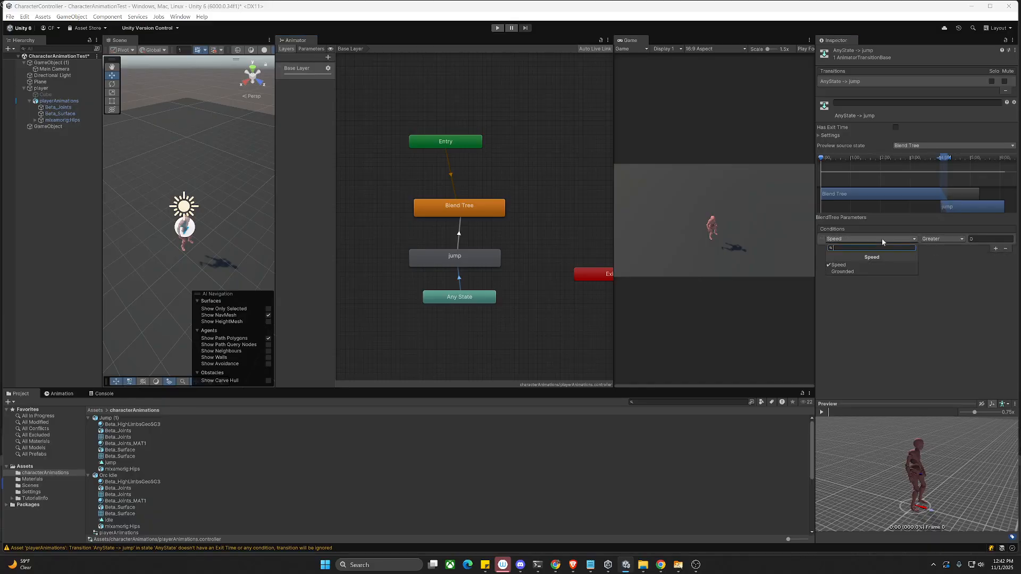
{"action": "left_click", "coordinate": [857, 271]}
{"action": "left_click", "coordinate": [943, 241]}
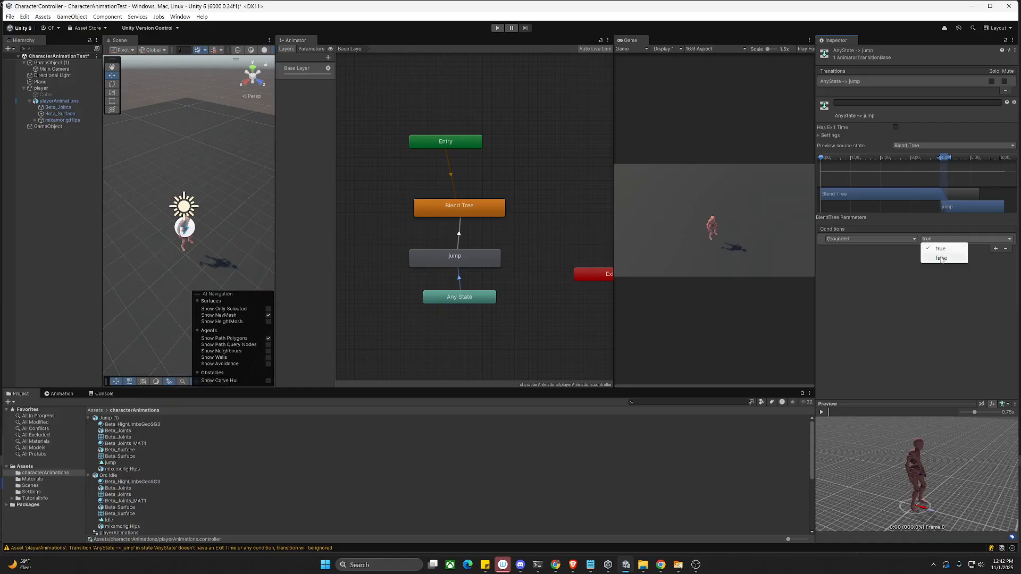
{"action": "left_click", "coordinate": [940, 258]}
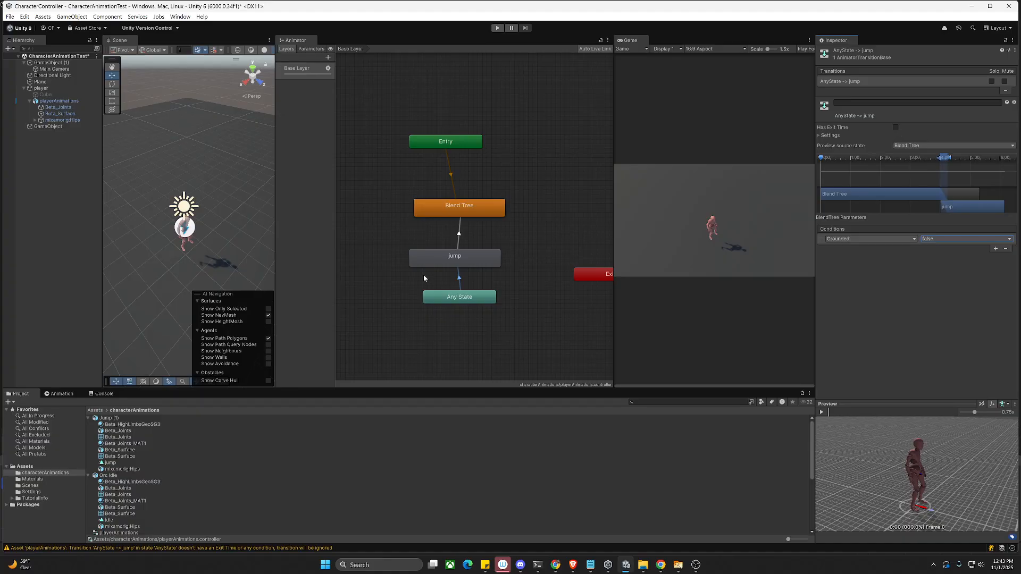
Step: Add the condition Grounded true to the jump to Blend Tree transition and turn off its Has Exit Time
{"action": "left_click", "coordinate": [463, 237]}
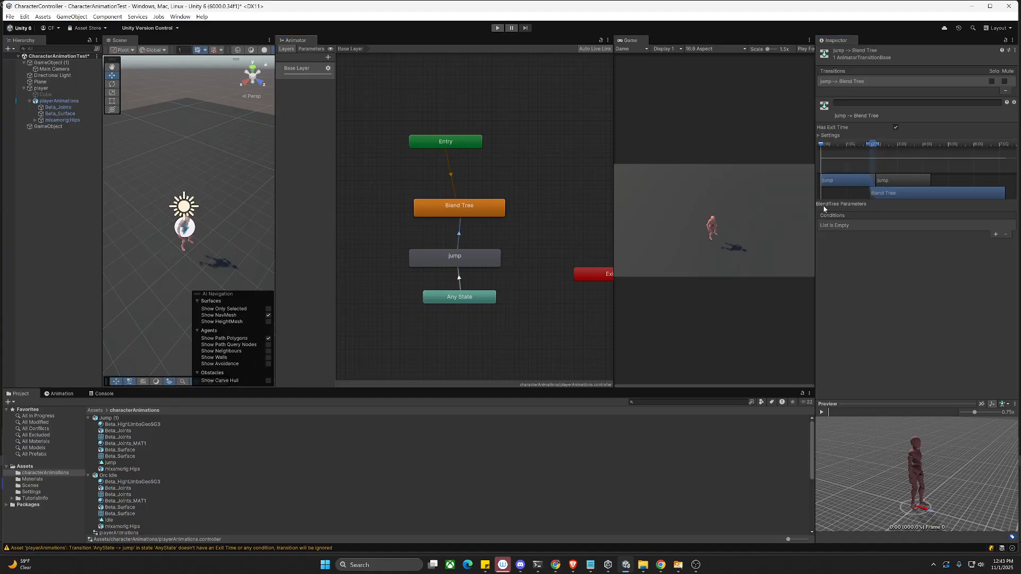
{"action": "left_click", "coordinate": [996, 234]}
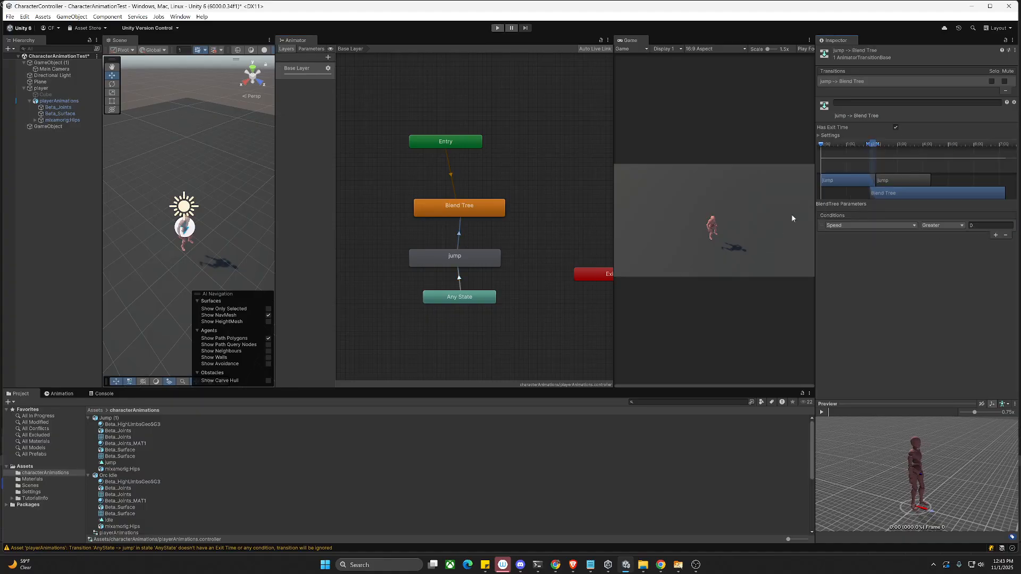
{"action": "left_click", "coordinate": [836, 225]}
{"action": "left_click", "coordinate": [848, 260]}
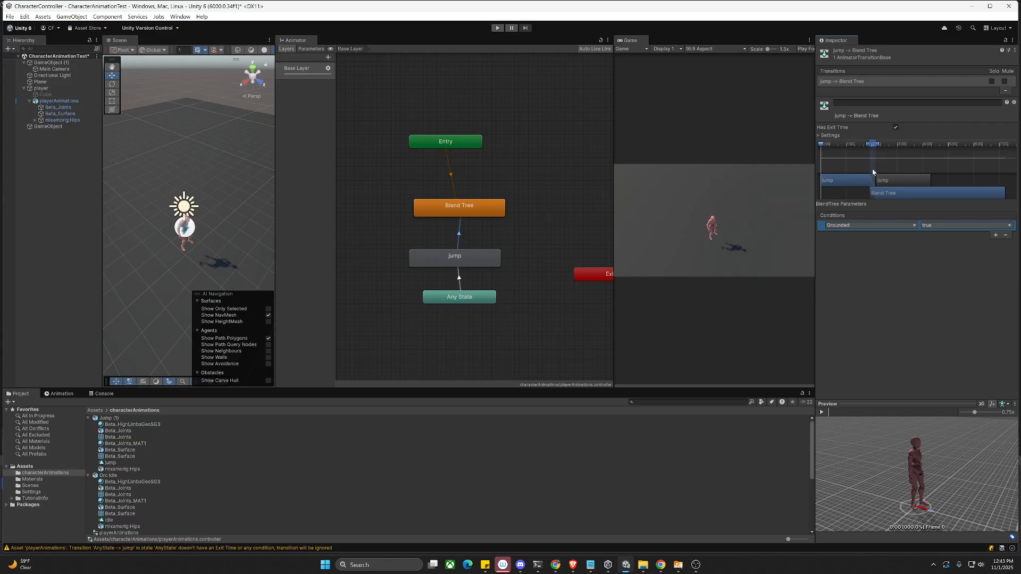
{"action": "left_click", "coordinate": [896, 128]}
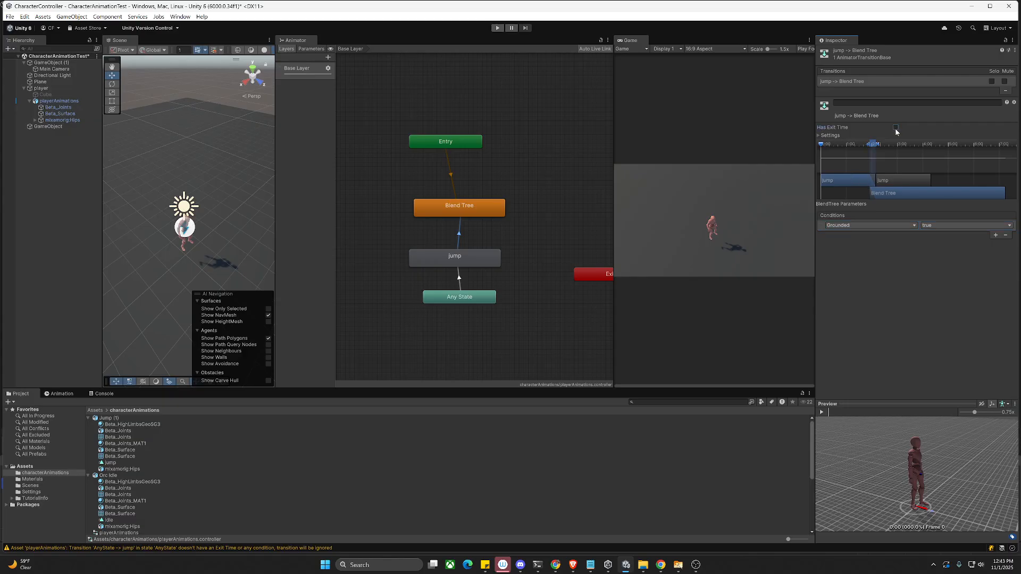
Step: Select the AnyState to jump transition, start play mode and widen the Game view
{"action": "left_click_drag", "start_coordinate": [469, 254], "coordinate": [465, 258]}
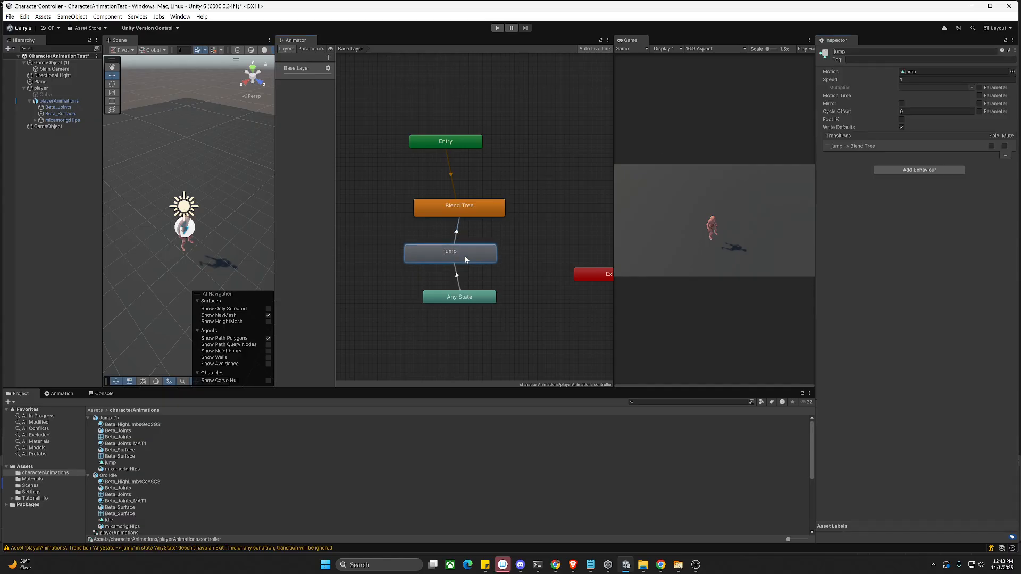
{"action": "left_click", "coordinate": [461, 288]}
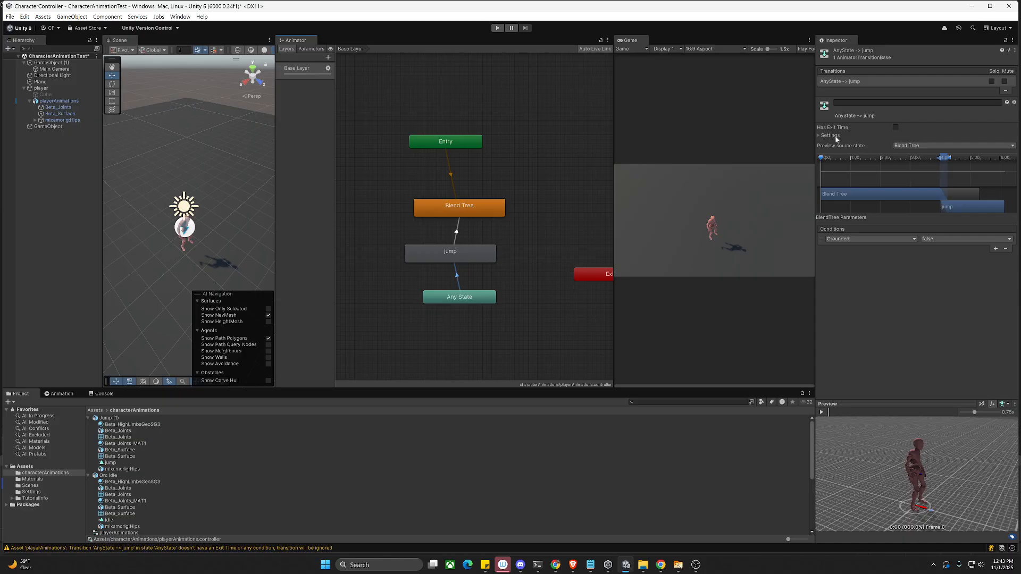
{"action": "left_click", "coordinate": [498, 28]}
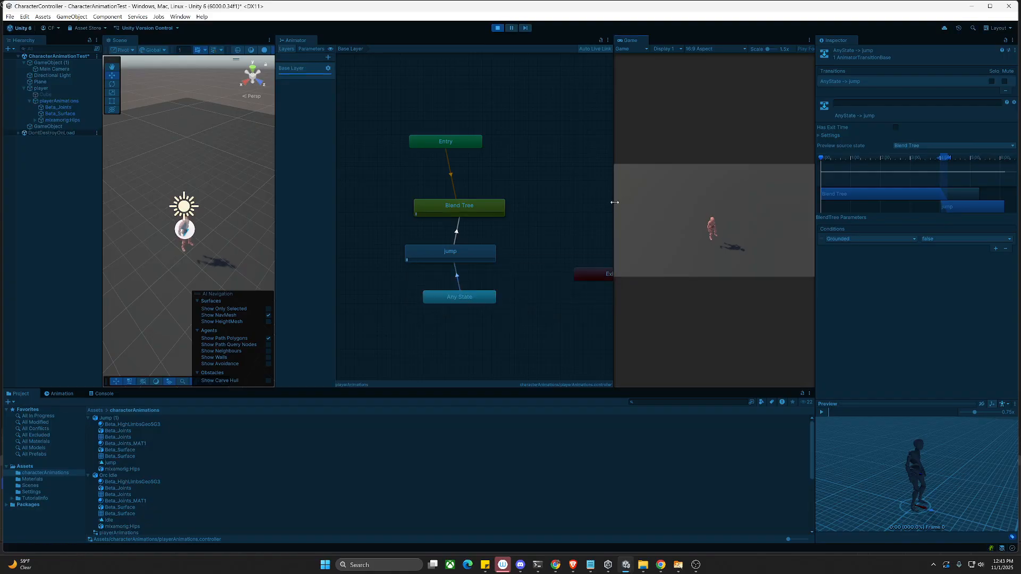
{"action": "left_click_drag", "start_coordinate": [614, 205], "coordinate": [572, 208]}
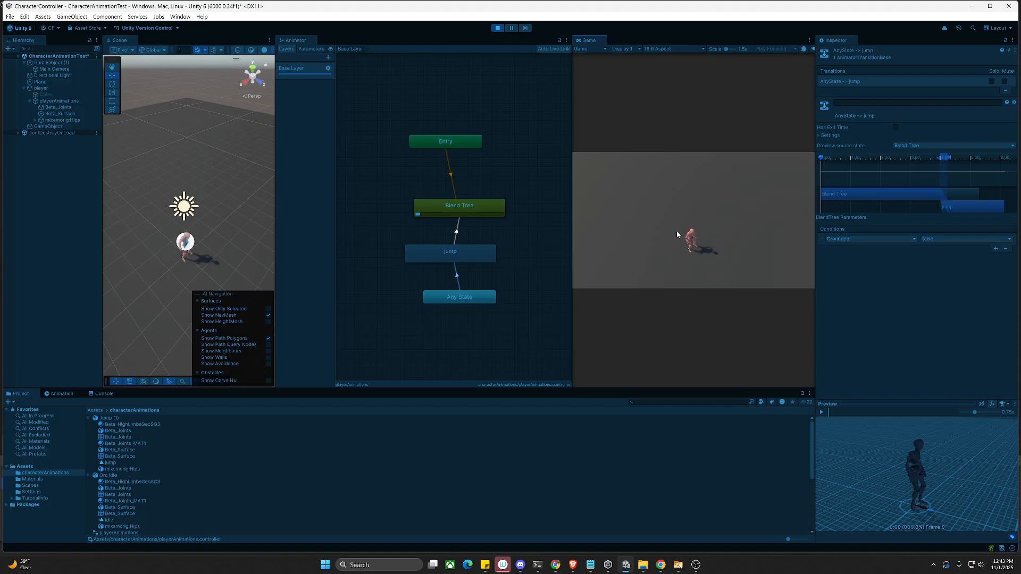
Step: Test the jump state by moving the character around and jumping several times, and stop play mode
{"action": "key", "text": "d"}
{"action": "key", "text": "w"}
{"action": "key", "text": "s"}
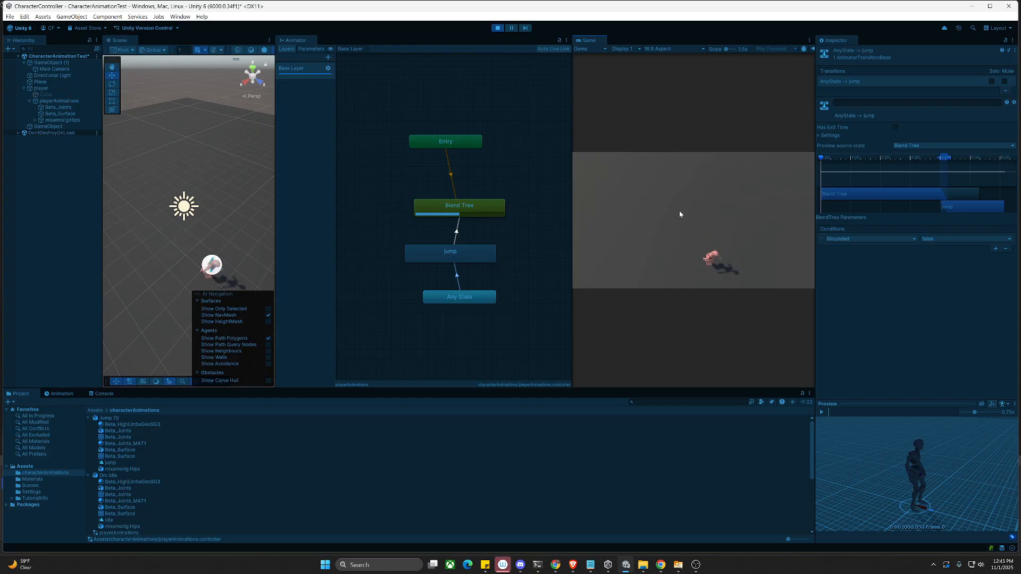
{"action": "key", "text": "w"}
{"action": "key", "text": "space"}
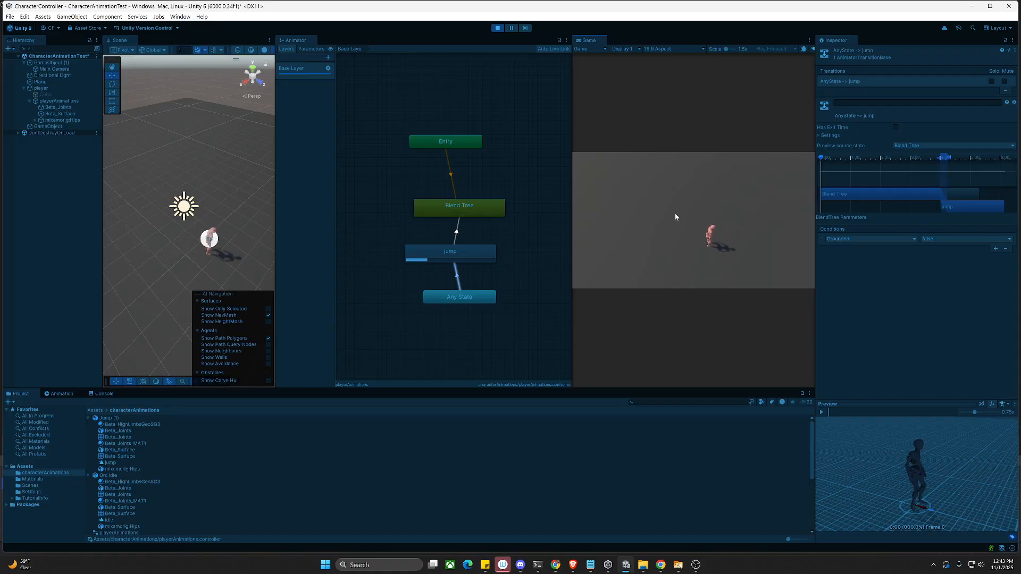
{"action": "key", "text": "space"}
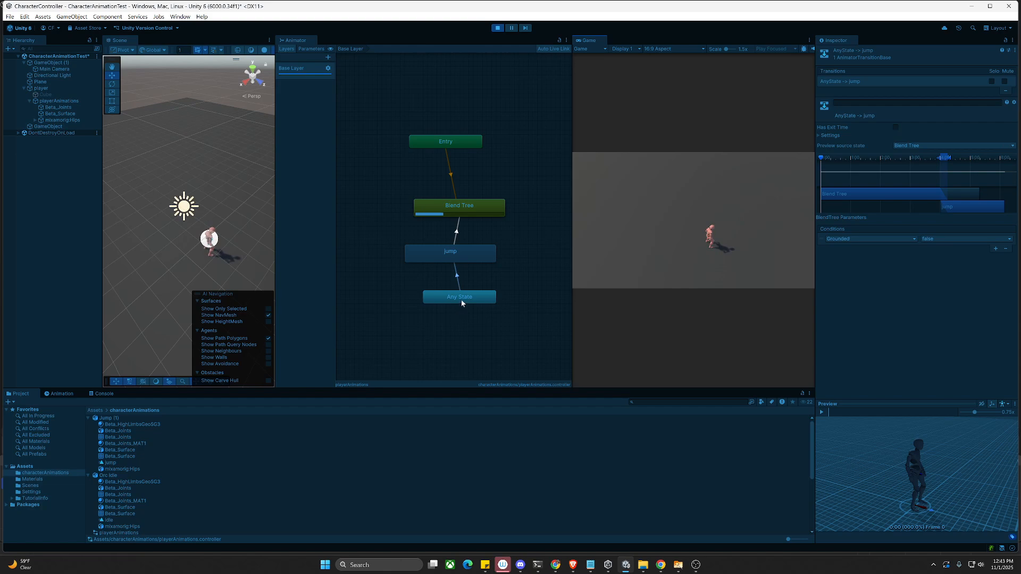
{"action": "key", "text": "space"}
{"action": "key", "text": "space"}
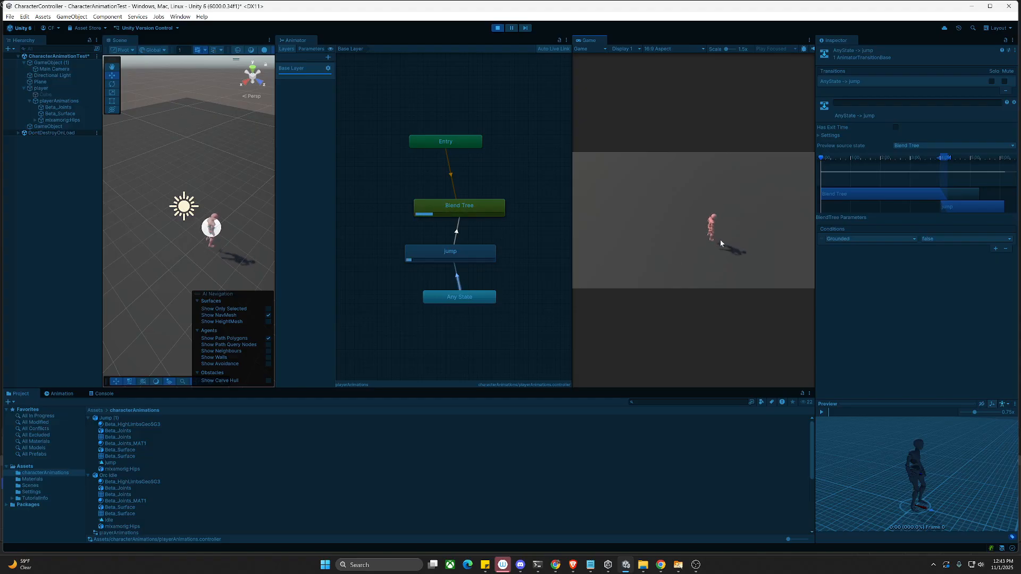
{"action": "left_click", "coordinate": [498, 29]}
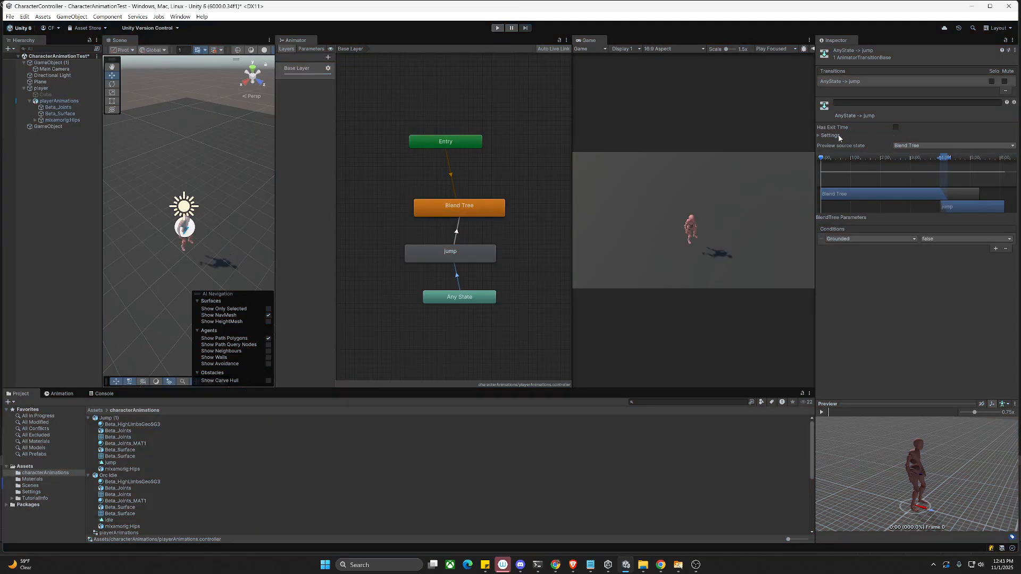
Step: Turn off Can Transition To Self in the AnyState to jump transition's settings and briefly run play mode
{"action": "left_click", "coordinate": [442, 284]}
{"action": "left_click", "coordinate": [455, 276]}
{"action": "left_click", "coordinate": [818, 135]}
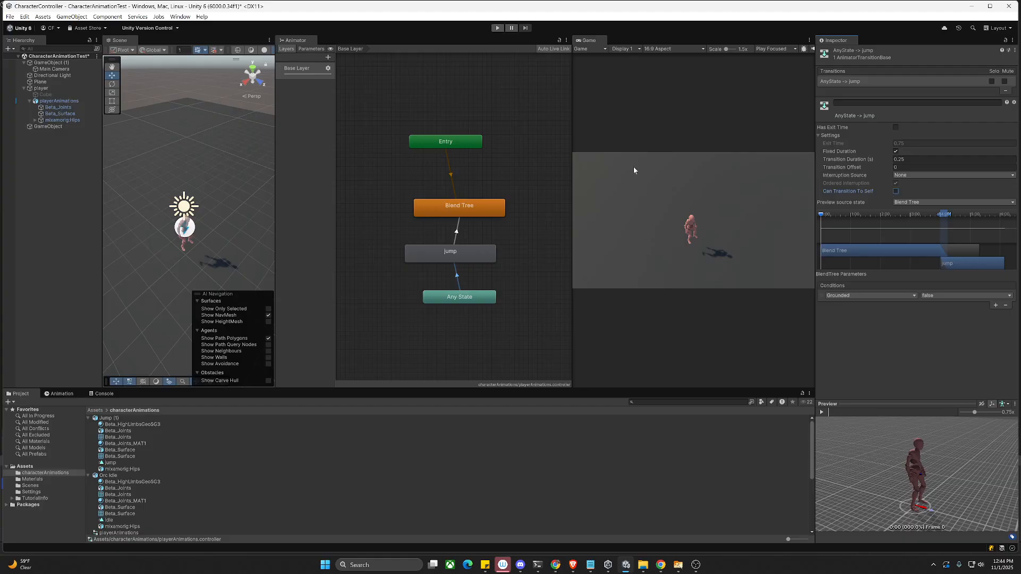
{"action": "left_click", "coordinate": [498, 28]}
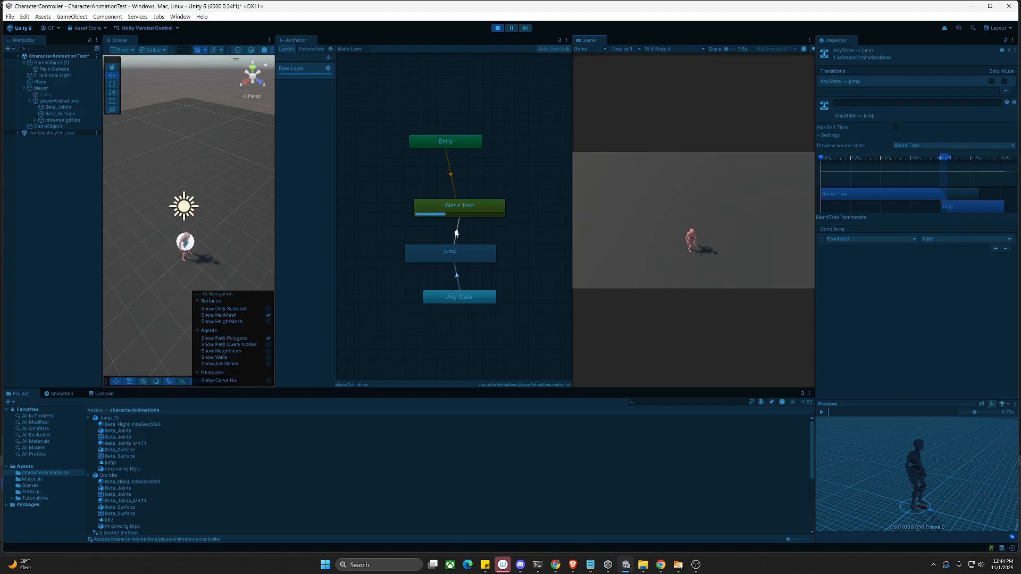
{"action": "left_click", "coordinate": [497, 28]}
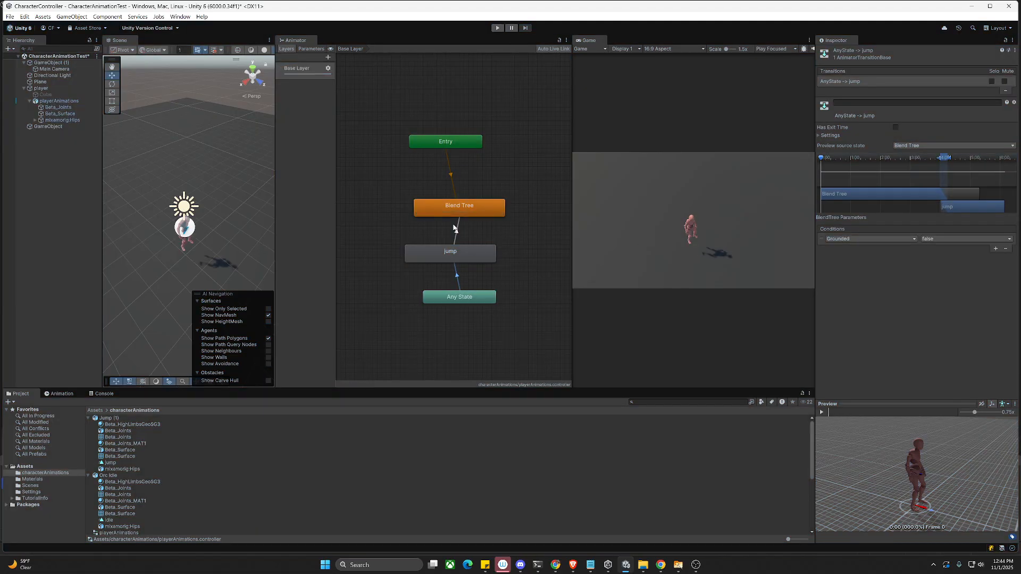
Step: Review the Blend Tree and jump states and the Grounded conditions on the AnyState to jump and jump to Blend Tree transitions
{"action": "left_click", "coordinate": [456, 233]}
{"action": "left_click", "coordinate": [458, 279]}
{"action": "left_click", "coordinate": [457, 231]}
{"action": "left_click", "coordinate": [460, 209]}
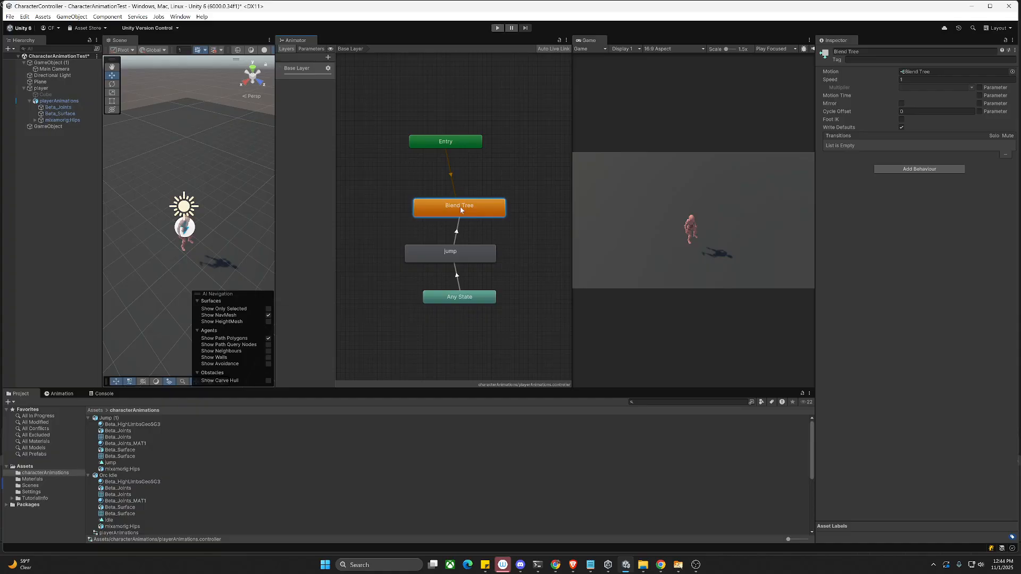
{"action": "left_click", "coordinate": [459, 247]}
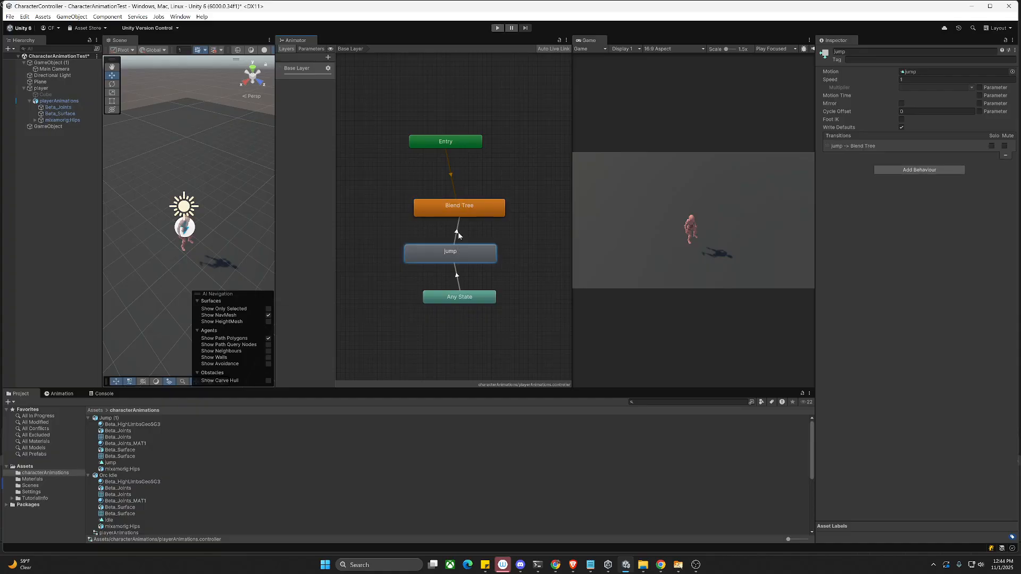
{"action": "left_click", "coordinate": [458, 232]}
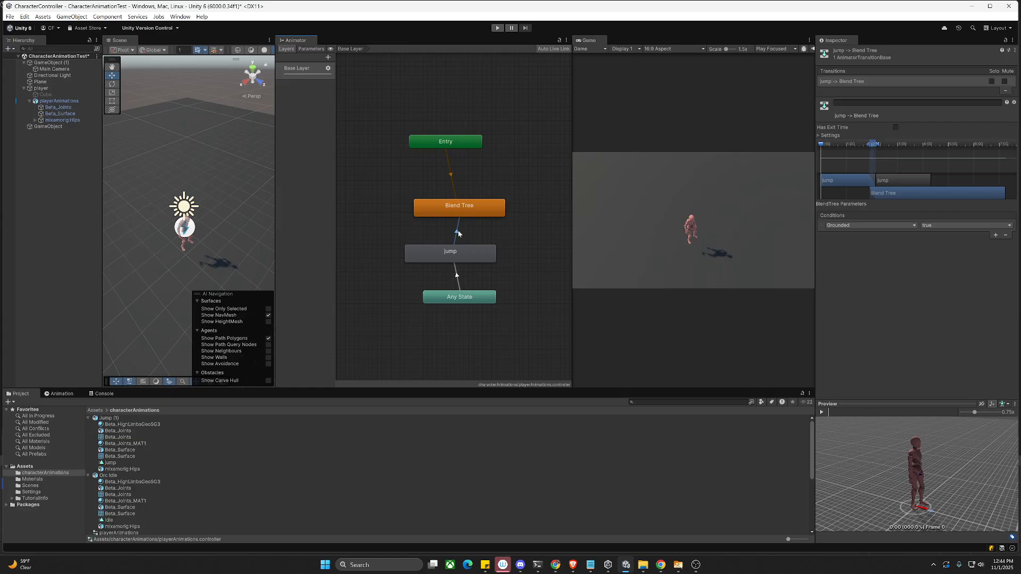
{"action": "left_click", "coordinate": [458, 280]}
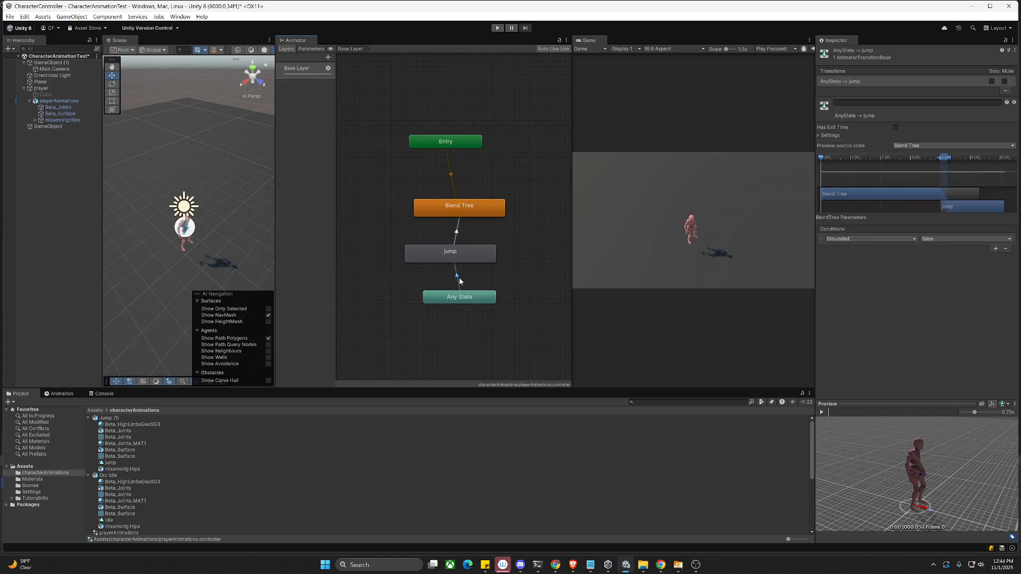
{"action": "left_click", "coordinate": [457, 232]}
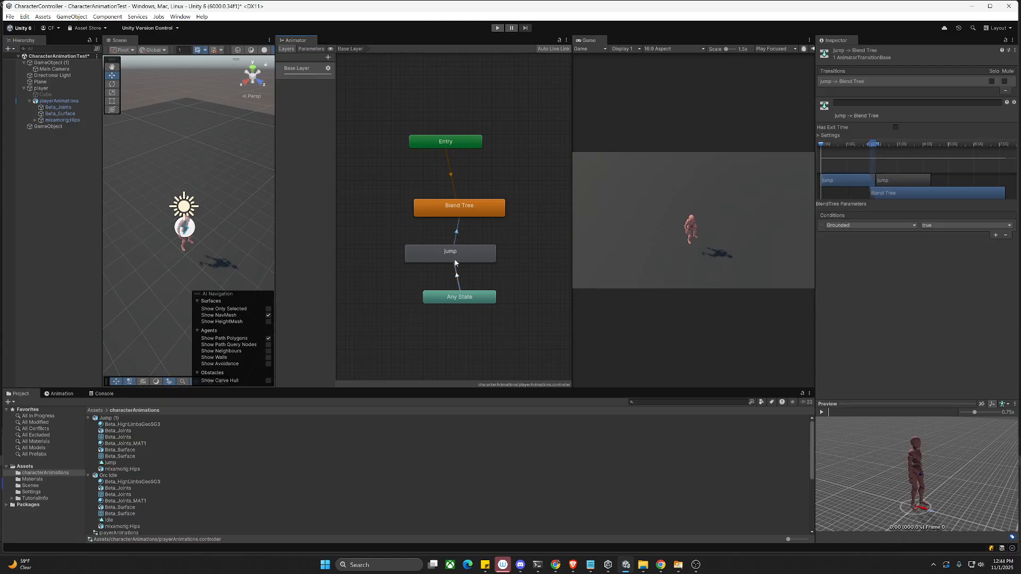
Step: Run play mode, move the character in all directions with several jumps to check the animation transitions, and stop play mode
{"action": "left_click", "coordinate": [496, 29]}
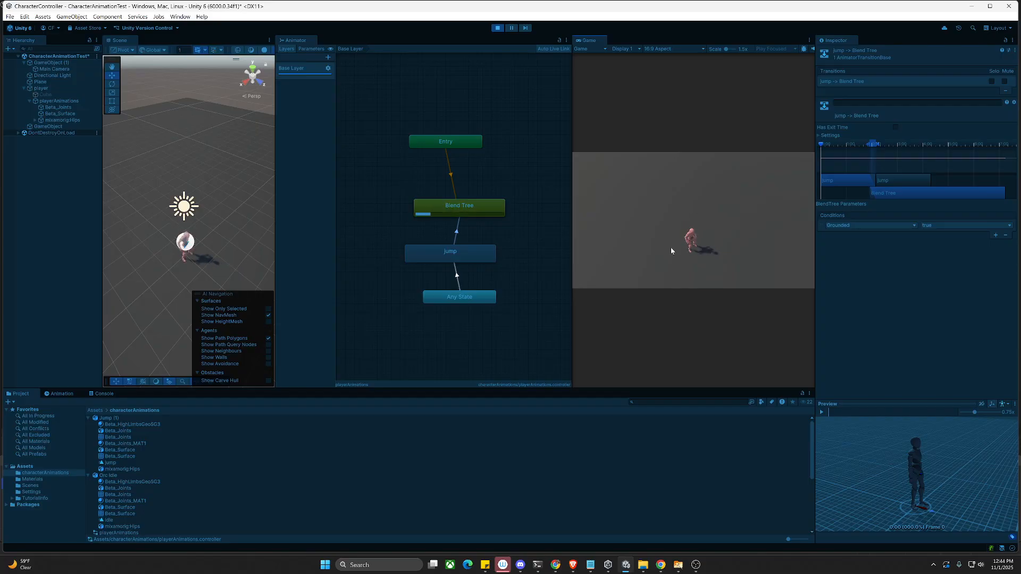
{"action": "key", "text": "space"}
{"action": "key", "text": "a"}
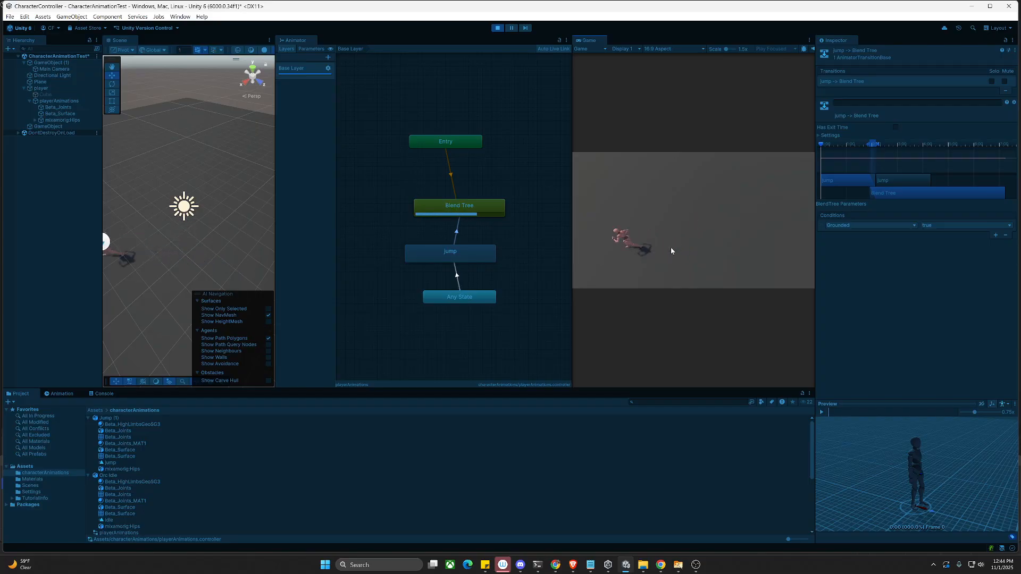
{"action": "key", "text": "w"}
{"action": "key", "text": "d"}
{"action": "key", "text": "s"}
{"action": "key", "text": "w"}
{"action": "key", "text": "a"}
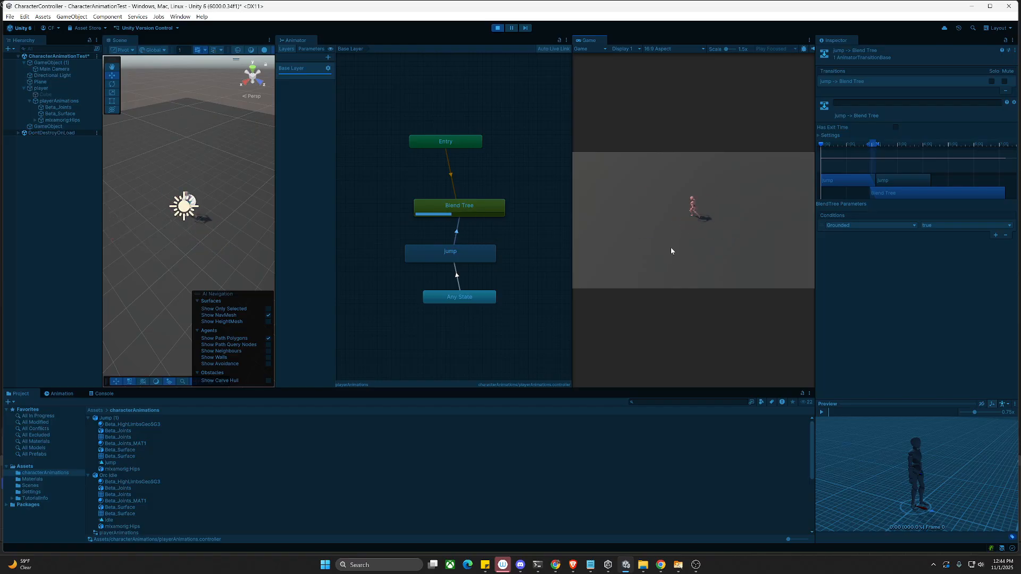
{"action": "key", "text": "d"}
{"action": "key", "text": "s"}
{"action": "key", "text": "space"}
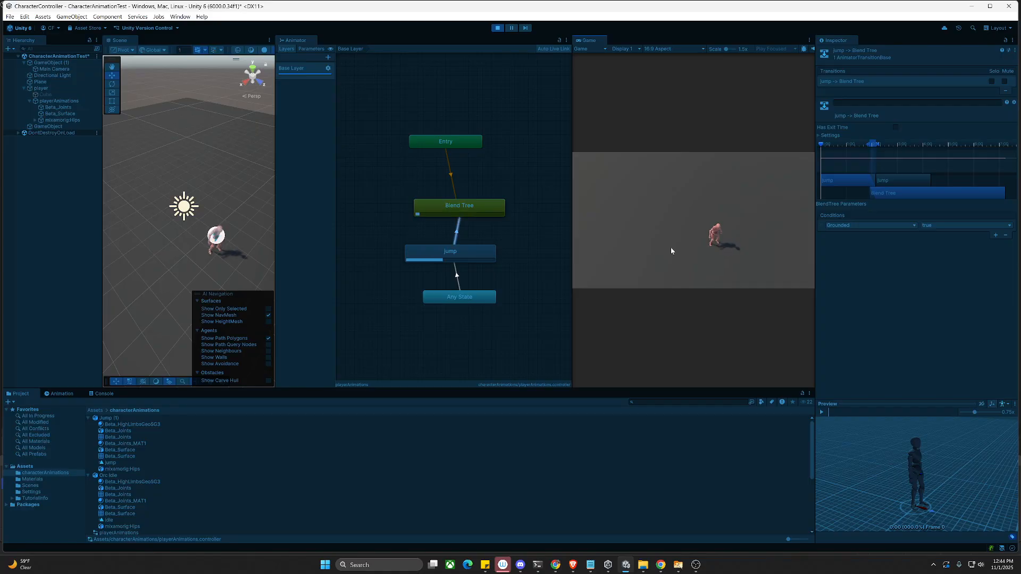
{"action": "key", "text": "a"}
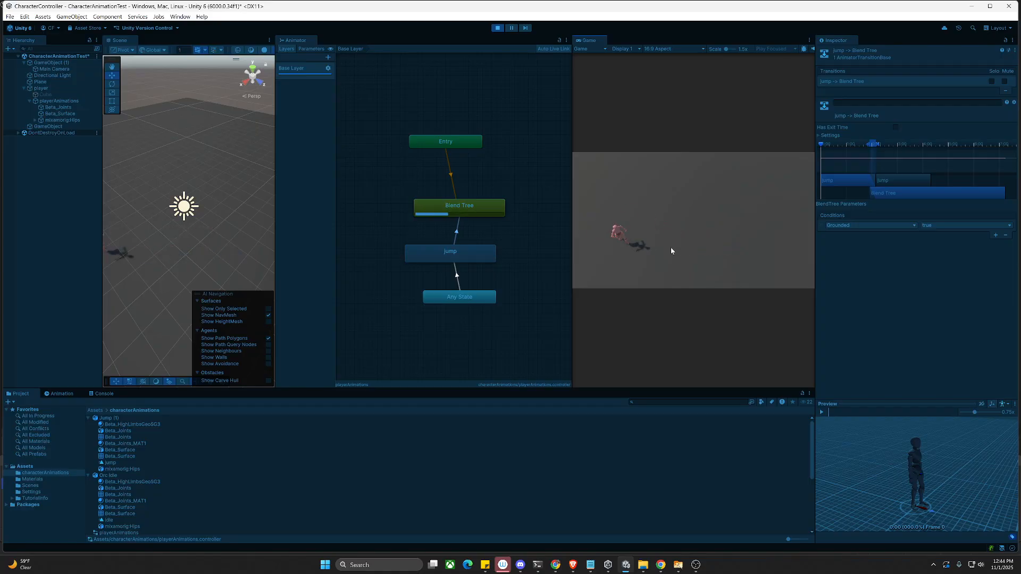
{"action": "key", "text": "d"}
{"action": "key", "text": "a"}
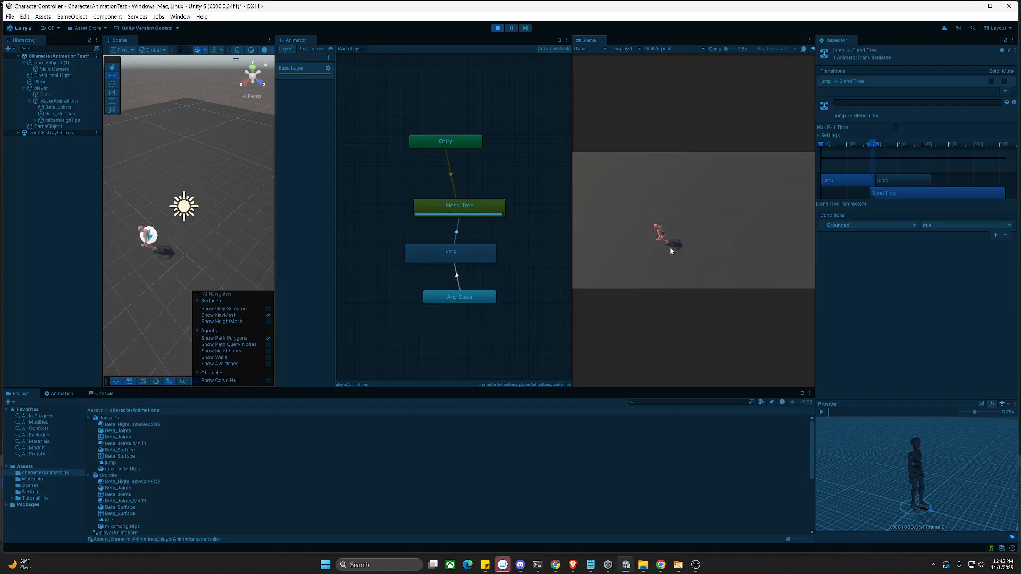
{"action": "key", "text": "d"}
{"action": "key", "text": "space"}
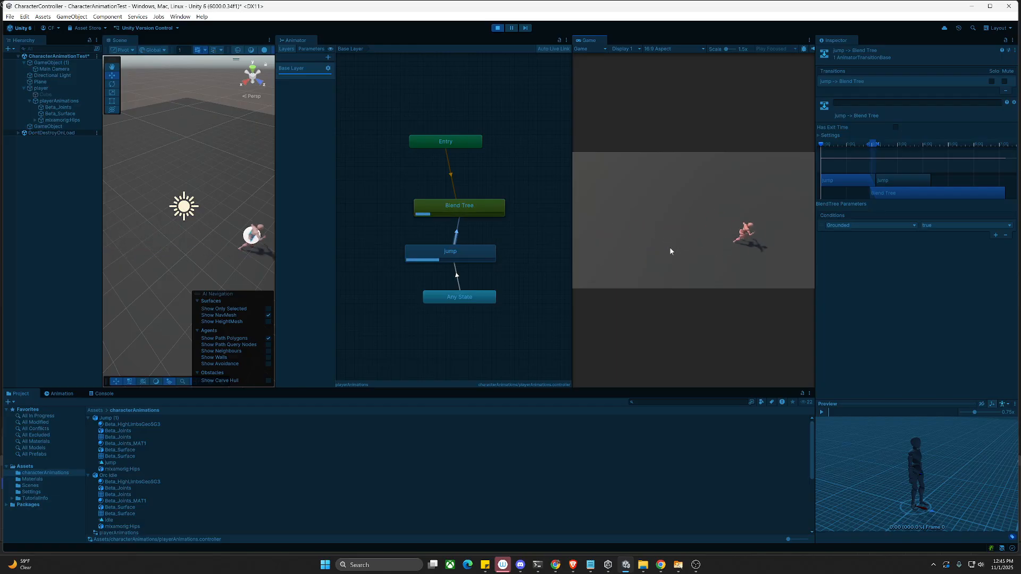
{"action": "key", "text": "a"}
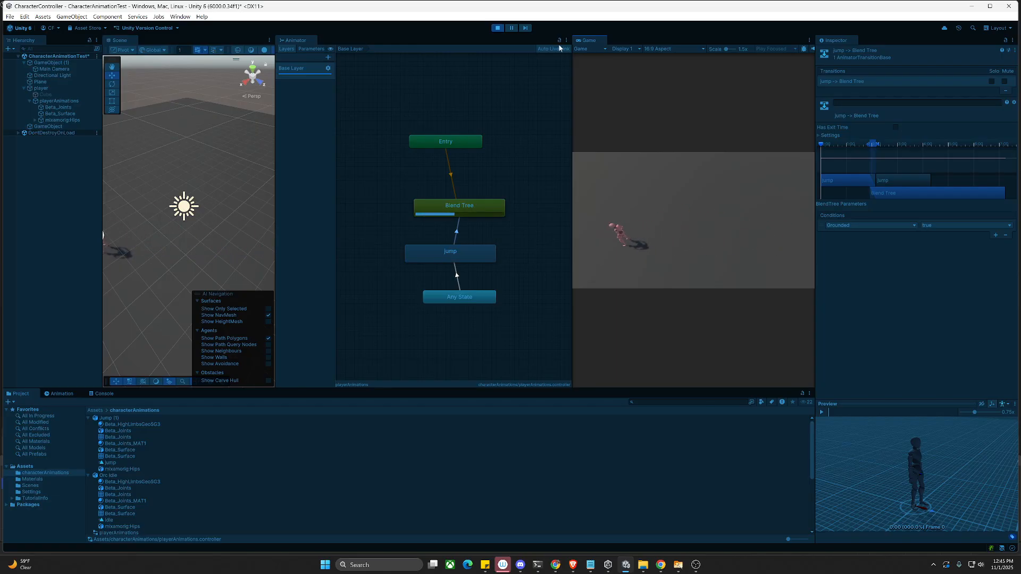
{"action": "left_click", "coordinate": [499, 28]}
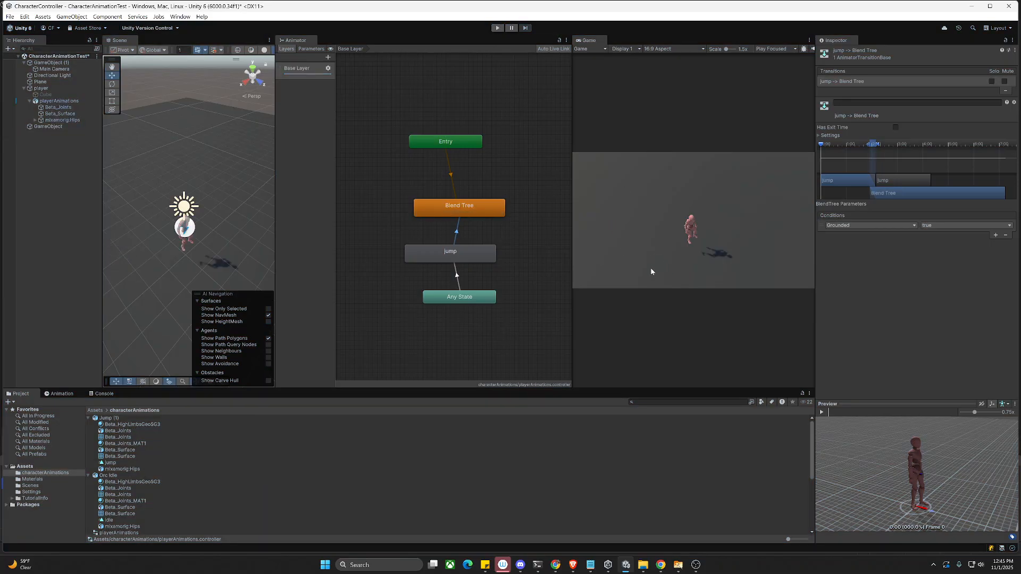
Step: Open the Jump (1) import settings, enlarge the animation preview and play the jump clip to examine where the actual jump starts and ends
{"action": "left_click", "coordinate": [125, 463]}
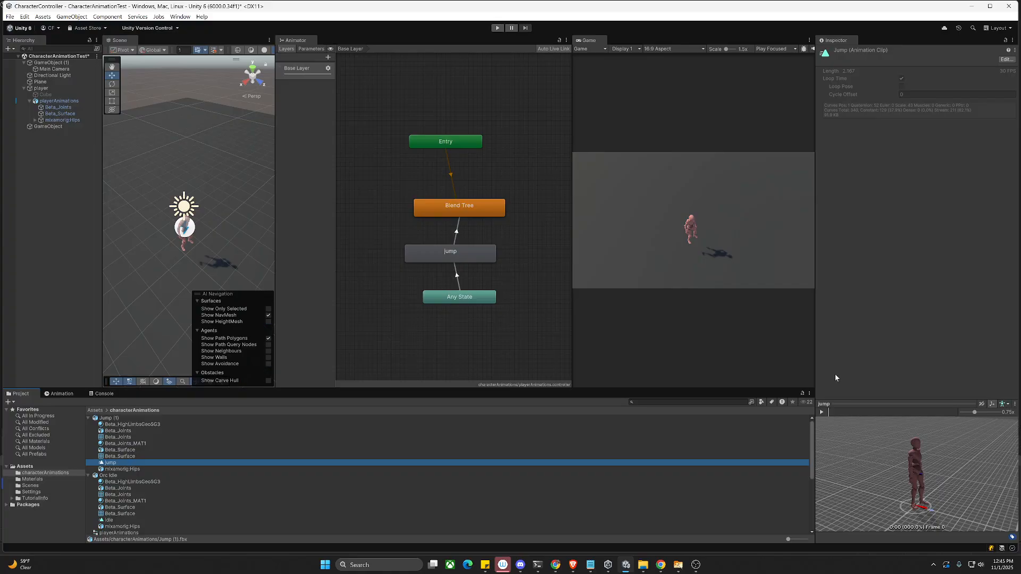
{"action": "left_click", "coordinate": [825, 413]}
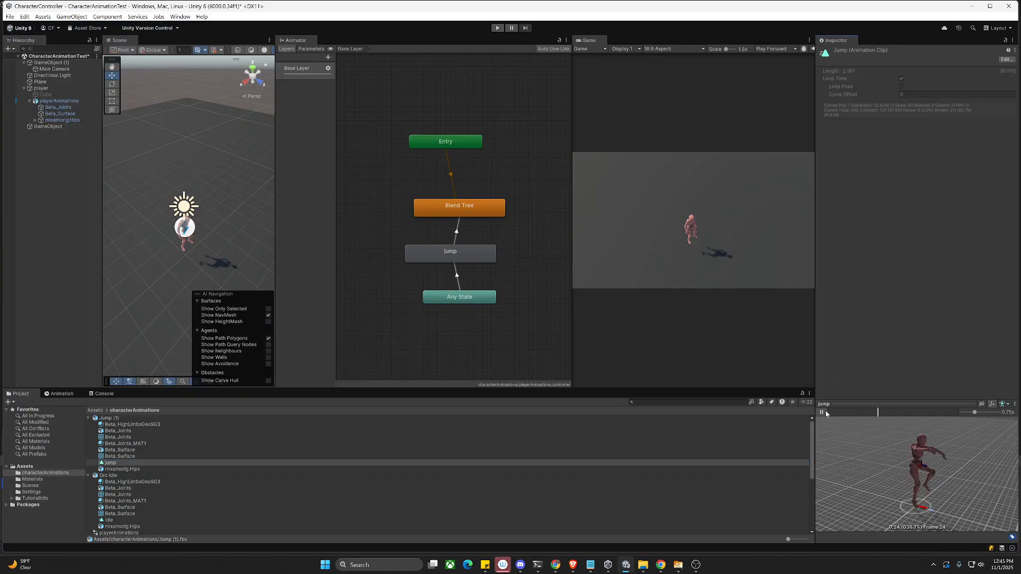
{"action": "left_click", "coordinate": [113, 419]}
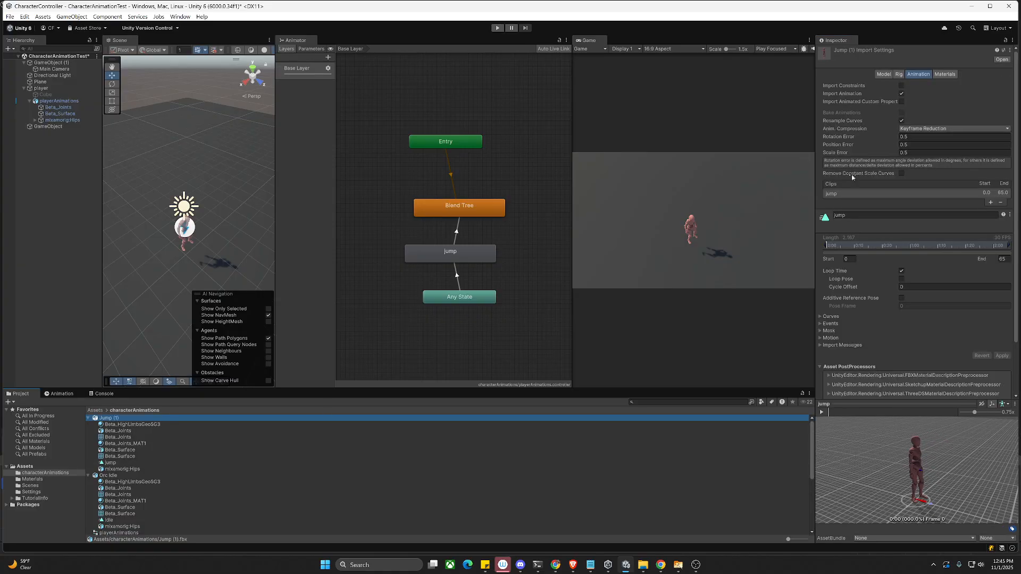
{"action": "left_click_drag", "start_coordinate": [813, 219], "coordinate": [693, 219]}
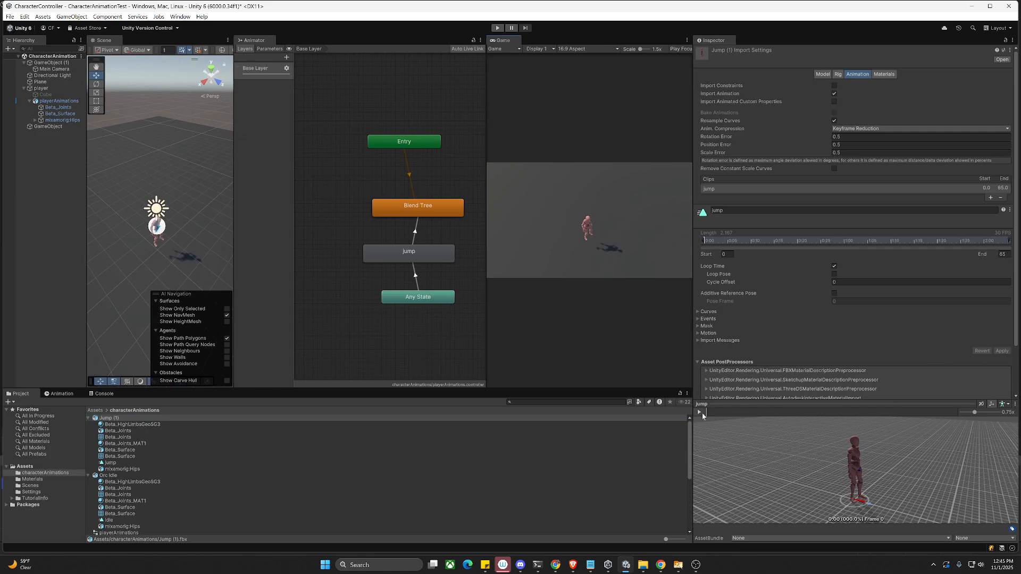
{"action": "left_click_drag", "start_coordinate": [798, 406], "coordinate": [810, 295]}
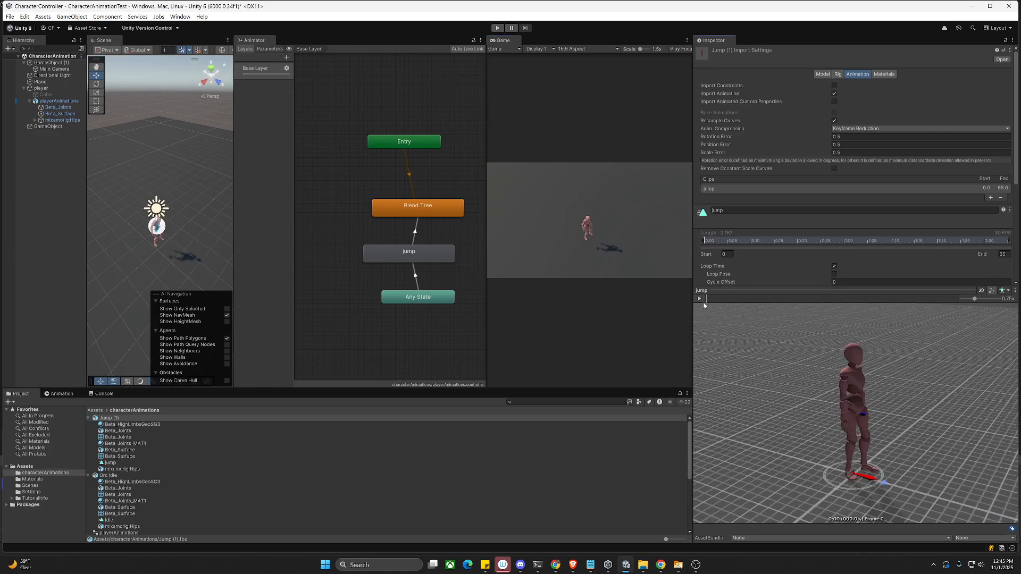
{"action": "left_click", "coordinate": [699, 299]}
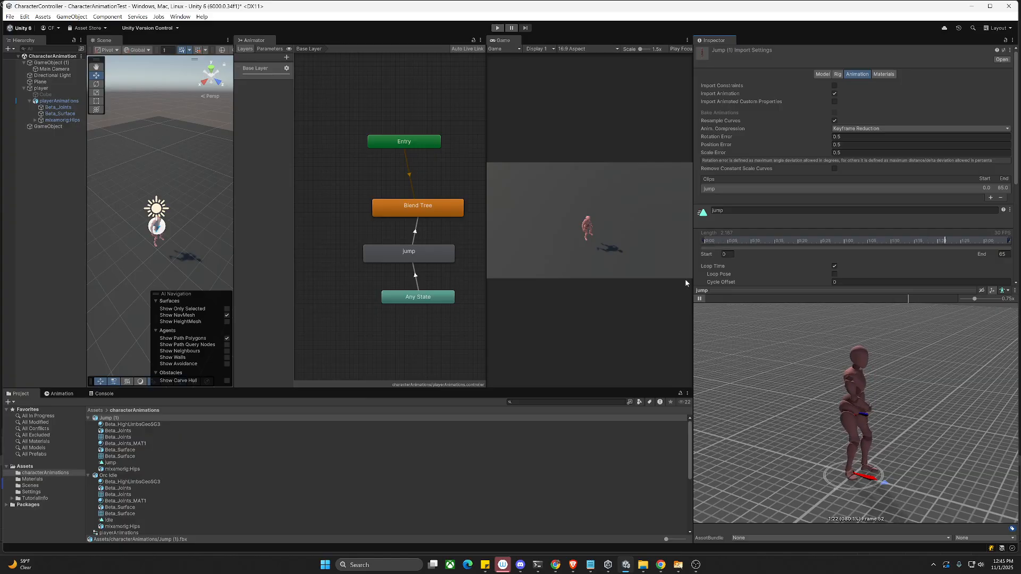
{"action": "left_click", "coordinate": [699, 299]}
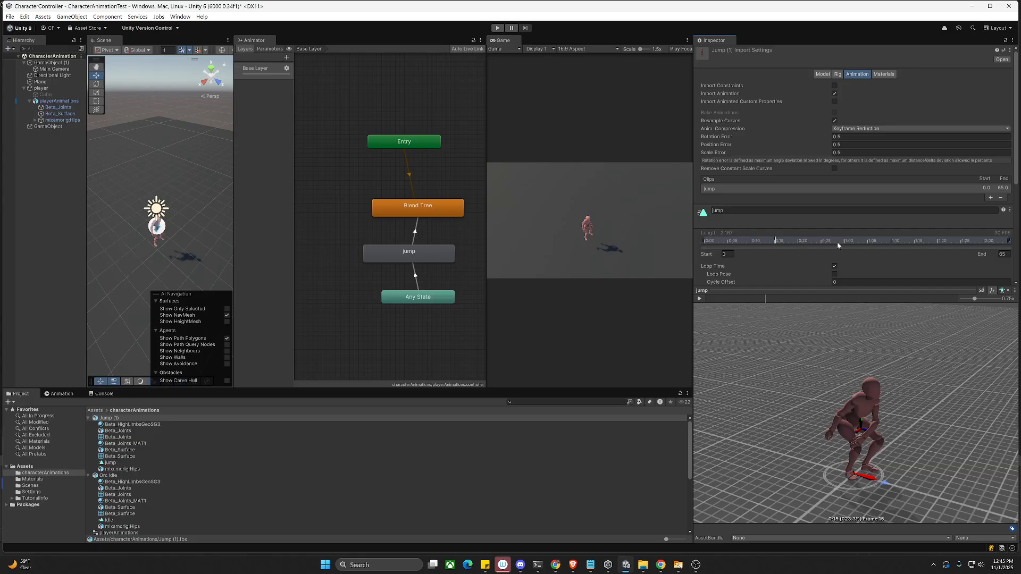
{"action": "left_click", "coordinate": [699, 298]}
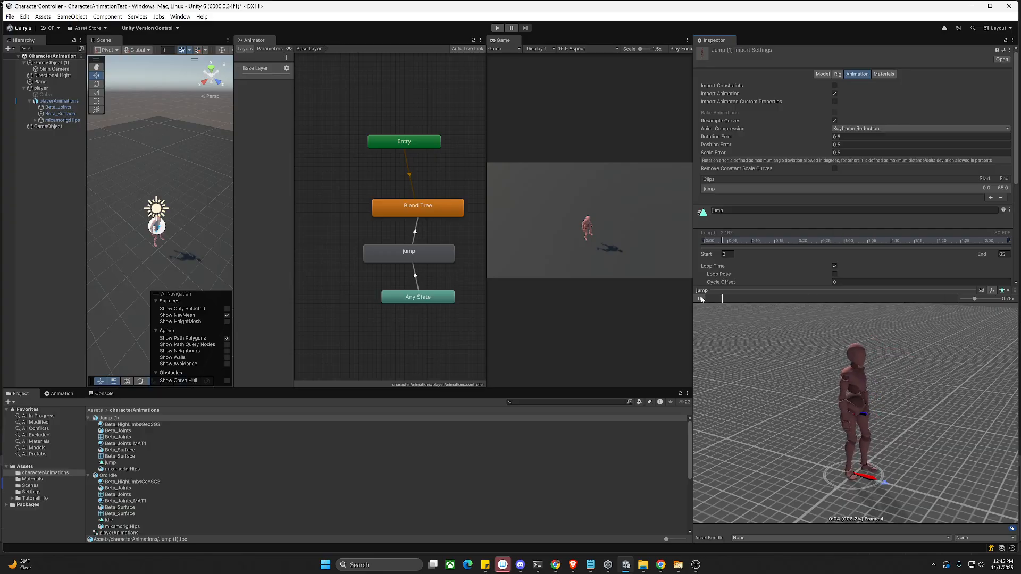
{"action": "left_click", "coordinate": [699, 299]}
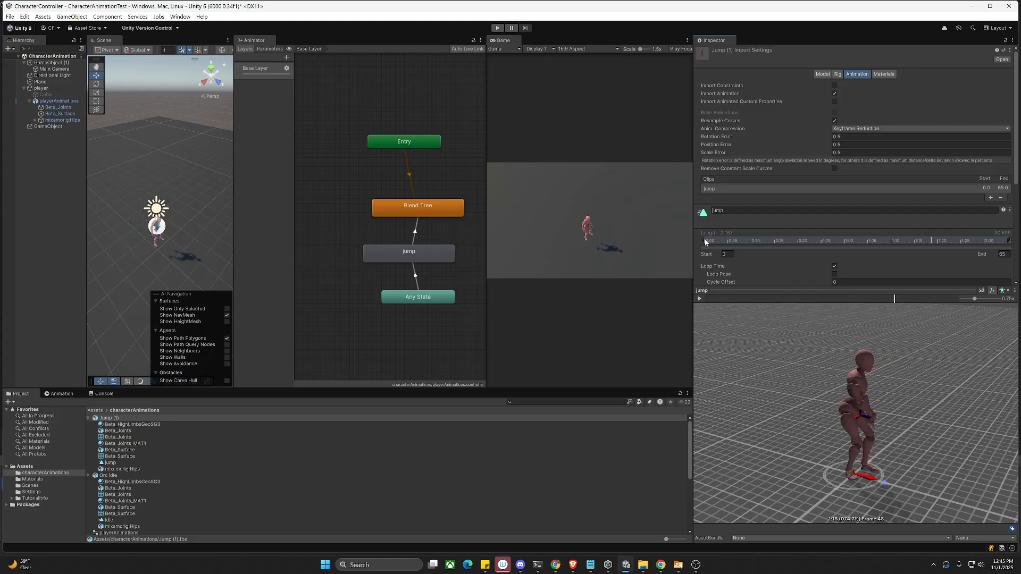
Step: Trim the jump clip to start at frame 20 and end at frame 40.9, and apply the import settings
{"action": "mouse_move", "coordinate": [703, 237]}
{"action": "left_mouse_down"}
{"action": "mouse_move", "coordinate": [813, 246]}
{"action": "mouse_move", "coordinate": [796, 250]}
{"action": "left_mouse_up"}
{"action": "mouse_move", "coordinate": [1010, 243]}
{"action": "left_mouse_down"}
{"action": "mouse_move", "coordinate": [851, 243]}
{"action": "mouse_move", "coordinate": [898, 244]}
{"action": "left_mouse_up"}
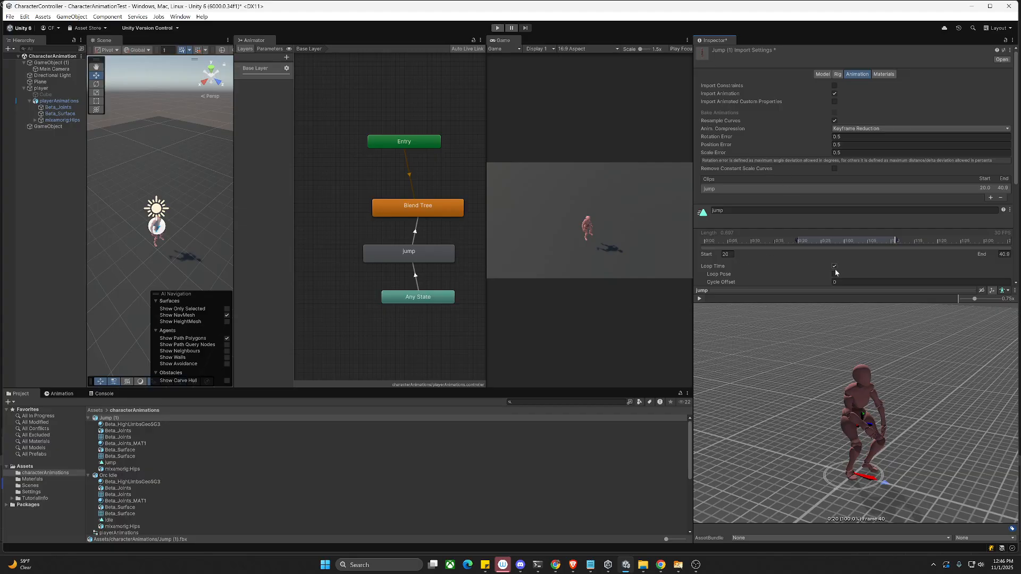
{"action": "scroll", "coordinate": [837, 223], "scroll_direction": "down", "scroll_amount": 4}
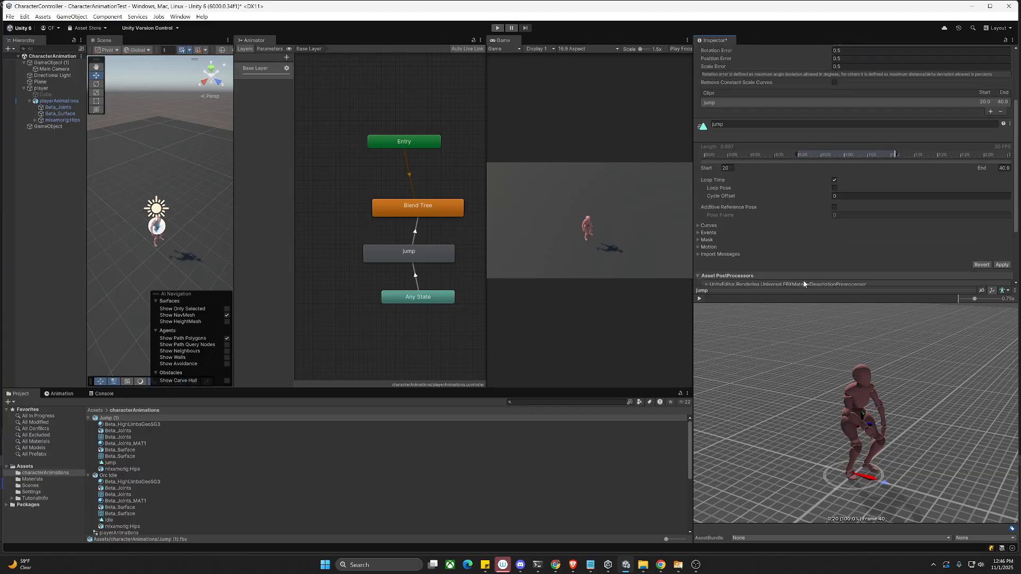
{"action": "left_click_drag", "start_coordinate": [801, 290], "coordinate": [800, 417]}
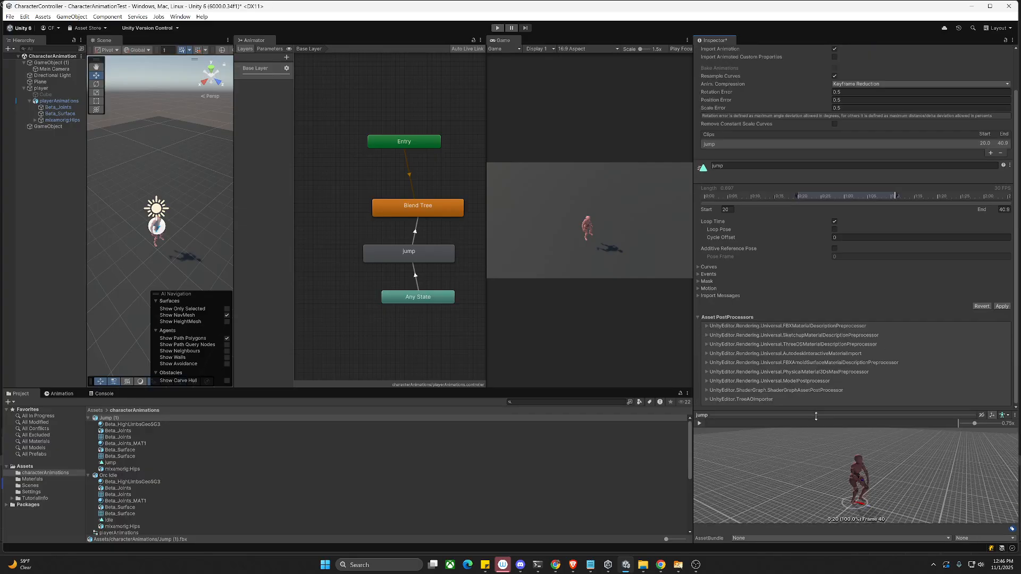
{"action": "left_click", "coordinate": [1002, 308]}
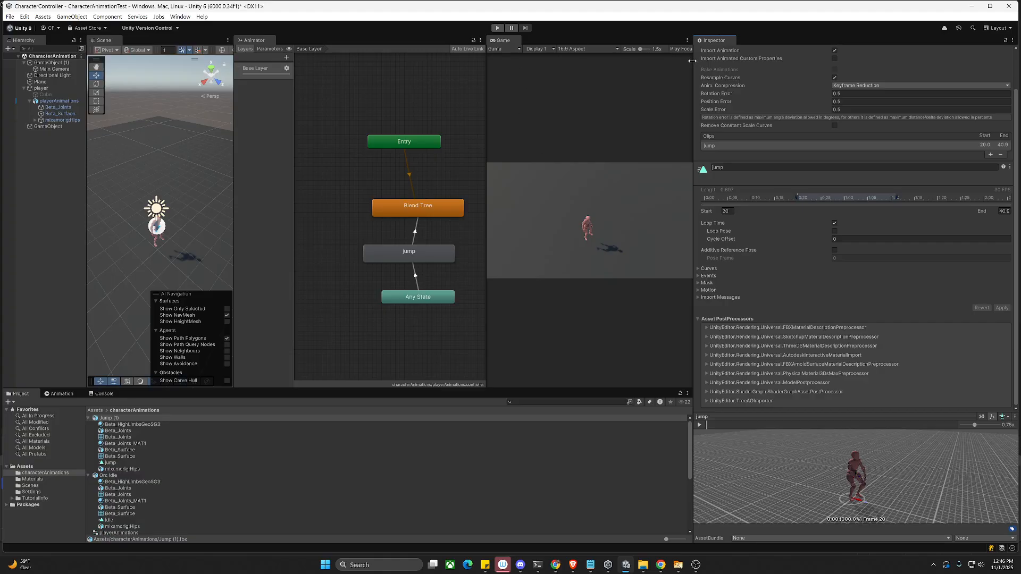
Step: Narrow the Inspector, widen the Game view and set its play behaviour to Play Maximized
{"action": "left_click_drag", "start_coordinate": [691, 61], "coordinate": [823, 61]}
{"action": "left_click_drag", "start_coordinate": [576, 87], "coordinate": [386, 81]}
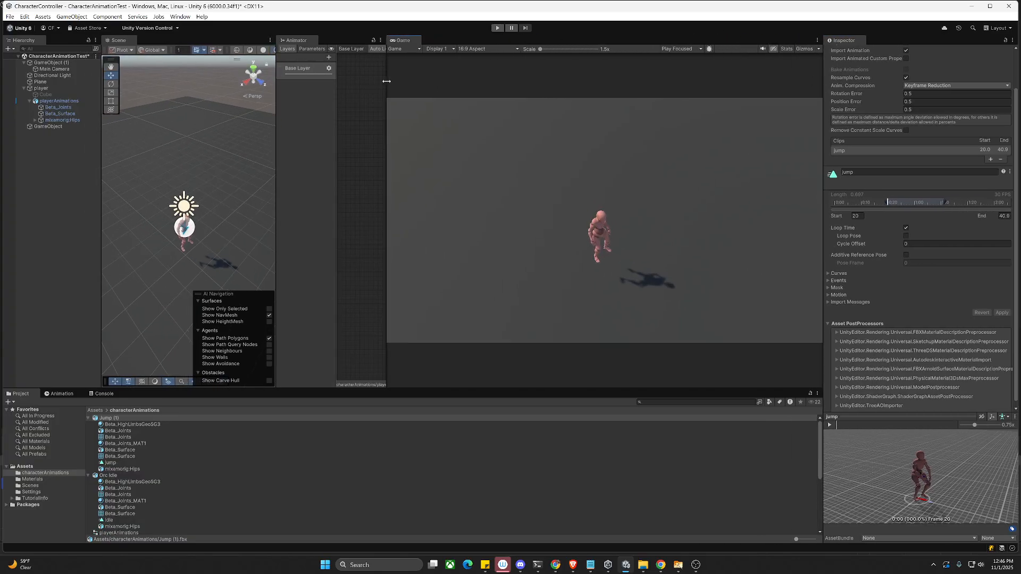
{"action": "left_click", "coordinate": [692, 51]}
{"action": "left_click", "coordinate": [679, 68]}
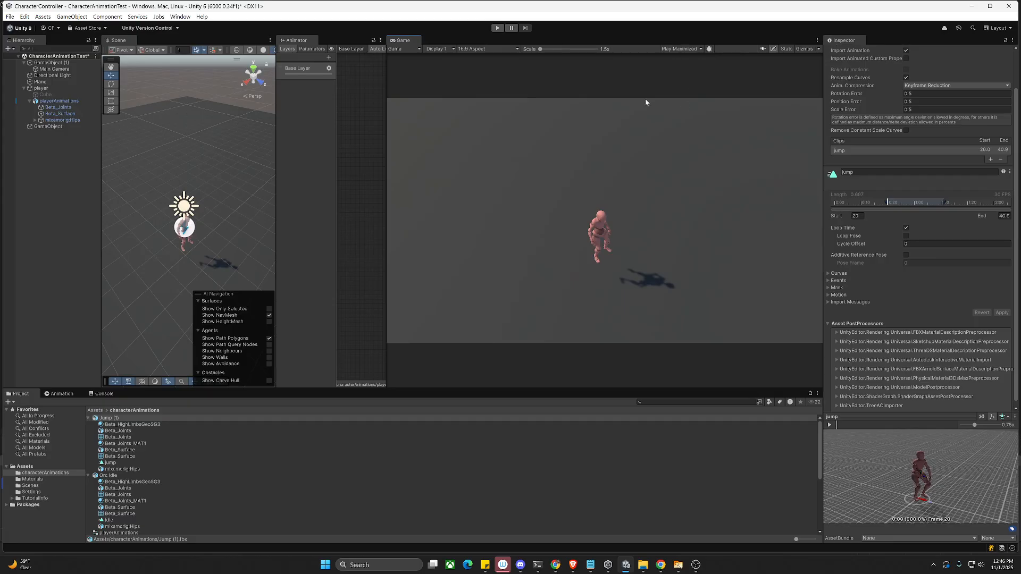
Step: Run play mode maximized, jump in place and while running in all directions to check the trimmed jump clip, and stop play mode
{"action": "left_click", "coordinate": [497, 28]}
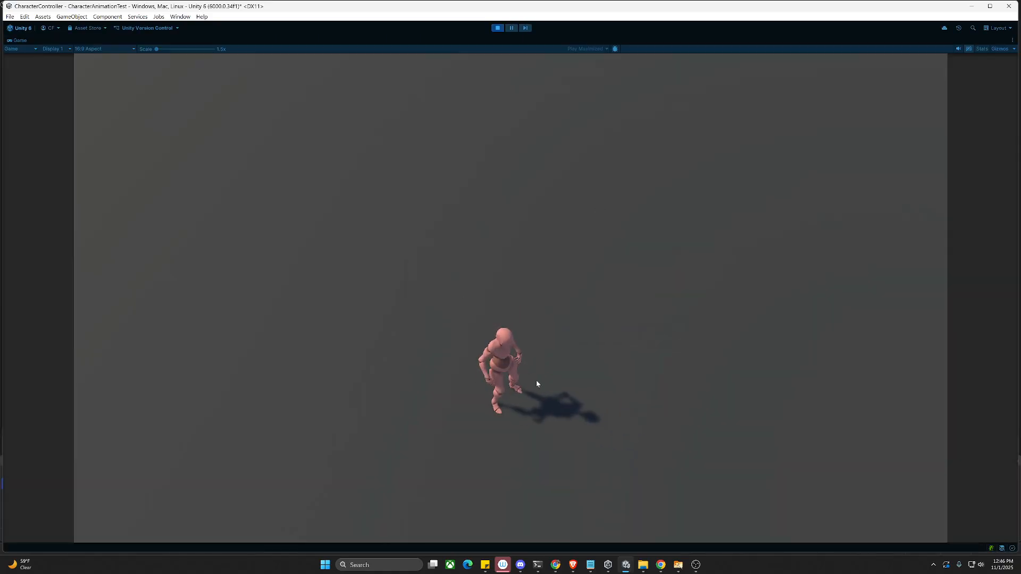
{"action": "key", "text": "space"}
{"action": "key", "text": "space"}
{"action": "key", "text": "space"}
{"action": "key", "text": "space"}
{"action": "key", "text": "a"}
{"action": "key", "text": "d"}
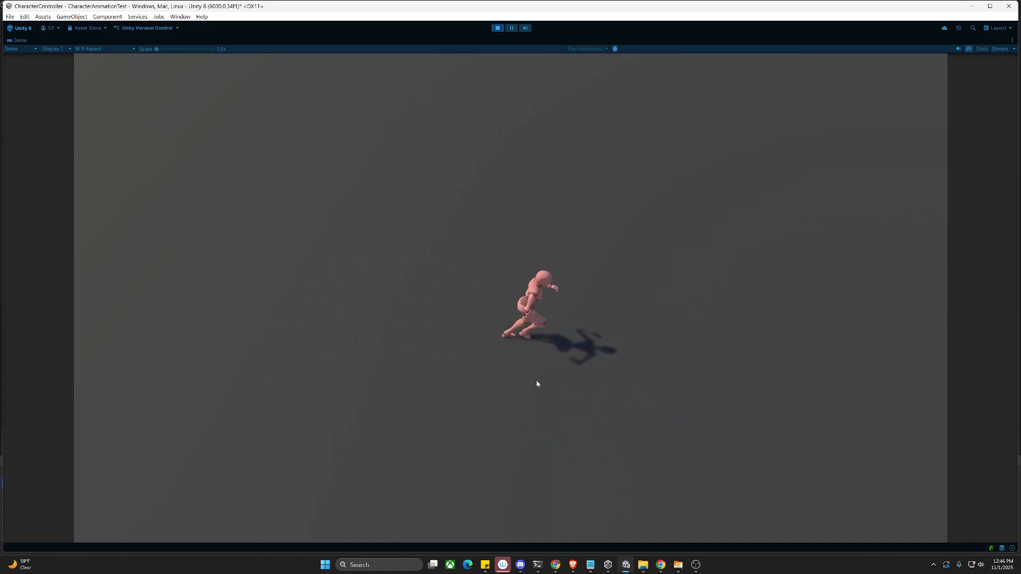
{"action": "key", "text": "w"}
{"action": "key", "text": "d"}
{"action": "key", "text": "a"}
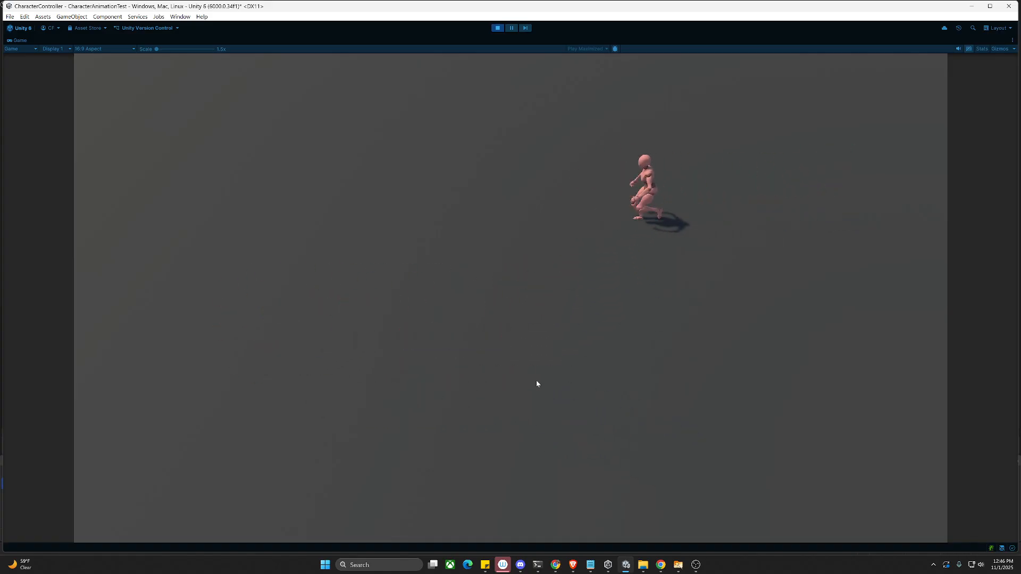
{"action": "key", "text": "space"}
{"action": "key", "text": "d"}
{"action": "key", "text": "space"}
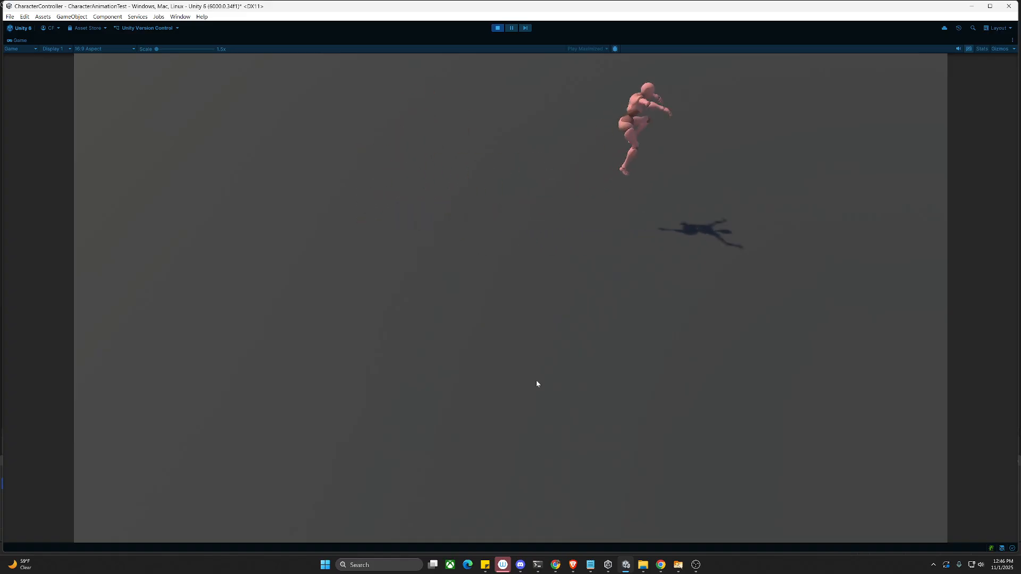
{"action": "key", "text": "a"}
{"action": "key", "text": "space"}
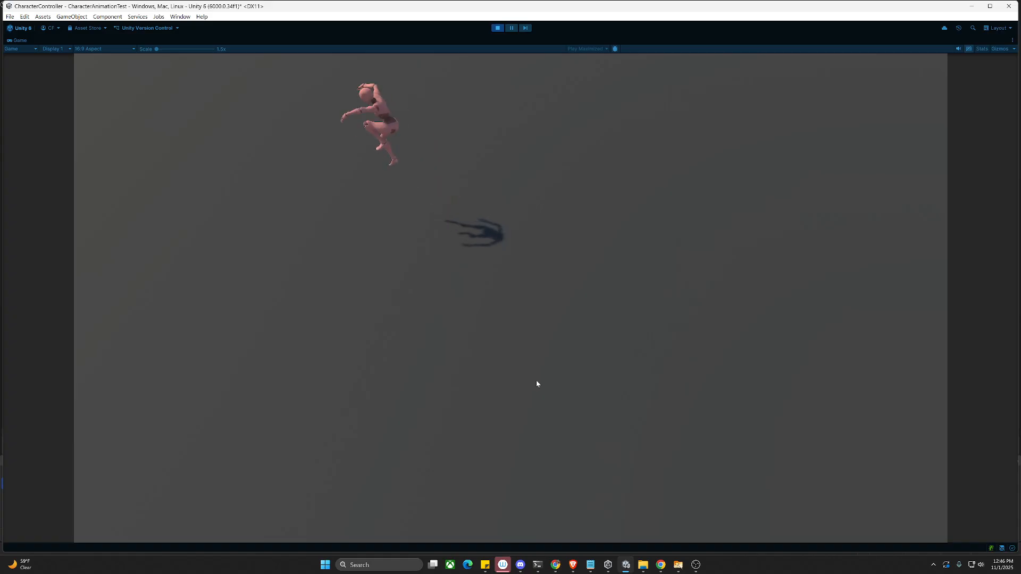
{"action": "key", "text": "d"}
{"action": "key", "text": "space"}
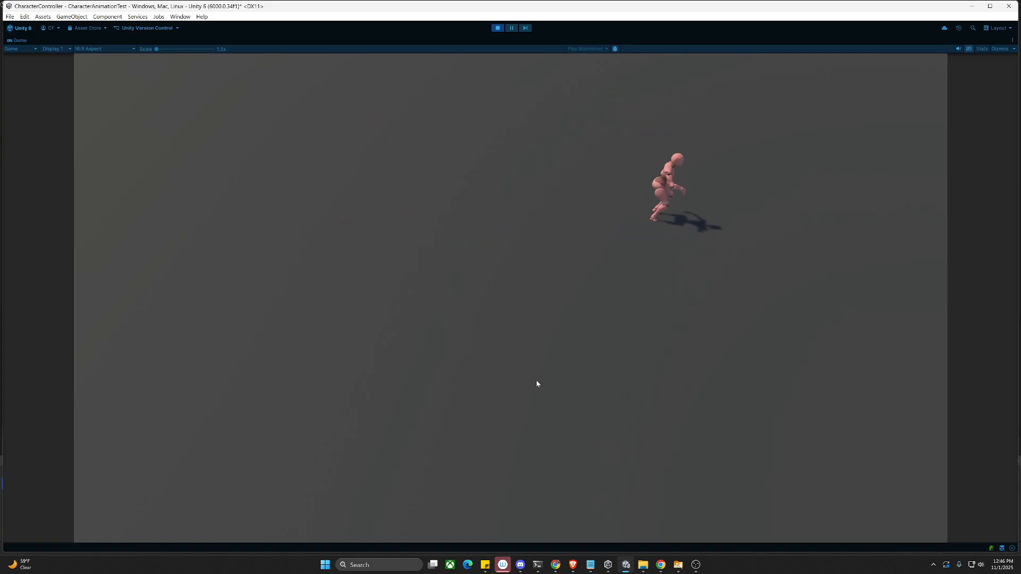
{"action": "key", "text": "a"}
{"action": "key", "text": "s"}
{"action": "key", "text": "a"}
{"action": "key", "text": "w"}
{"action": "key", "text": "space"}
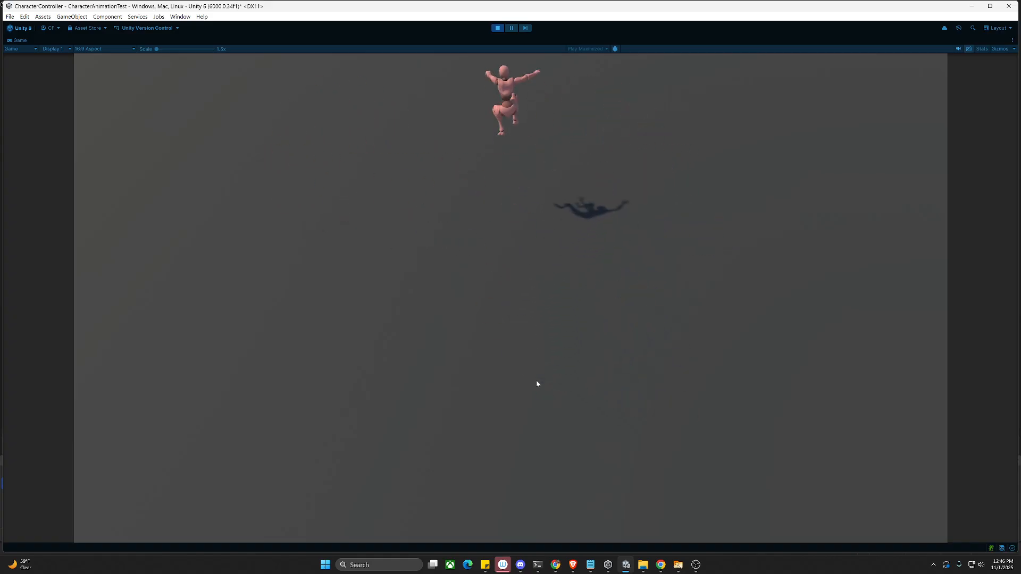
{"action": "key", "text": "a"}
{"action": "key", "text": "s"}
{"action": "key", "text": "d"}
{"action": "key", "text": "space"}
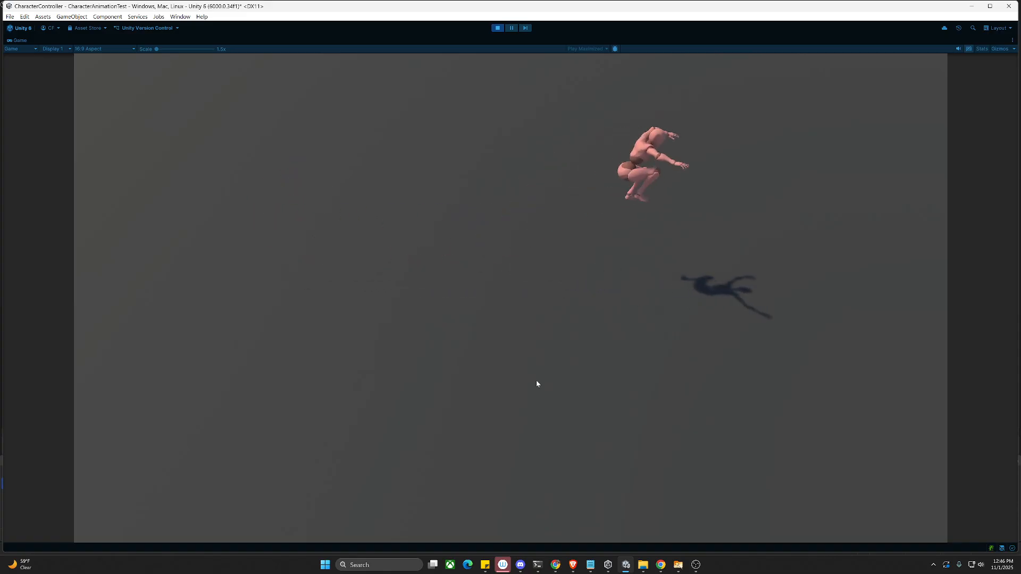
{"action": "key", "text": "a"}
{"action": "key", "text": "space"}
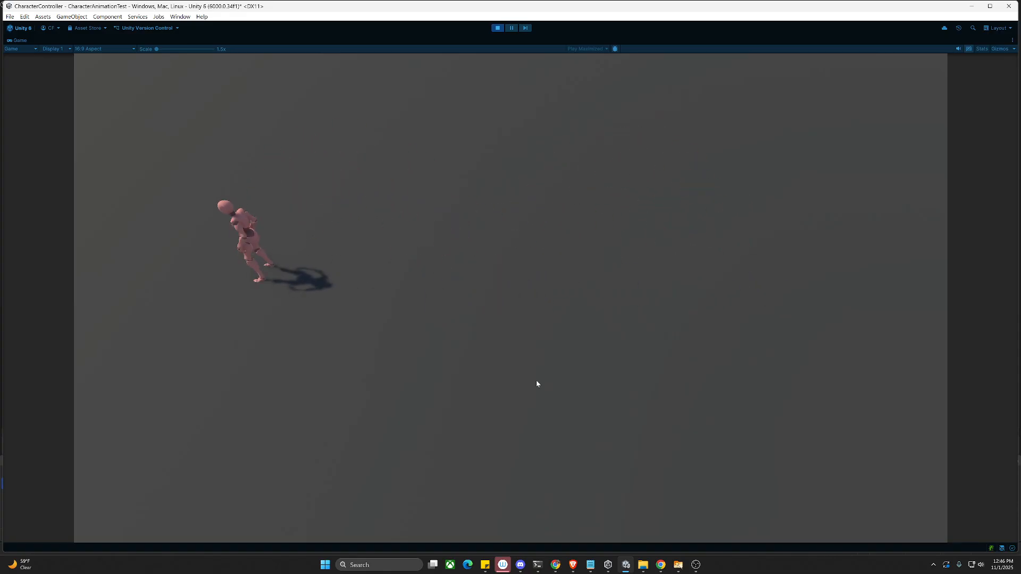
{"action": "key", "text": "d"}
{"action": "key", "text": "space"}
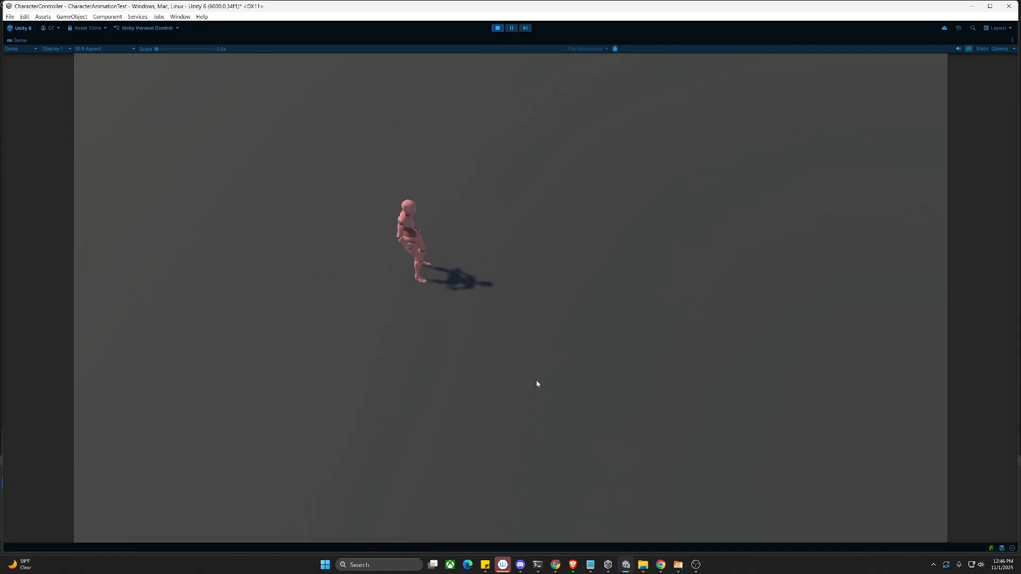
{"action": "key", "text": "d"}
{"action": "left_click", "coordinate": [497, 28]}
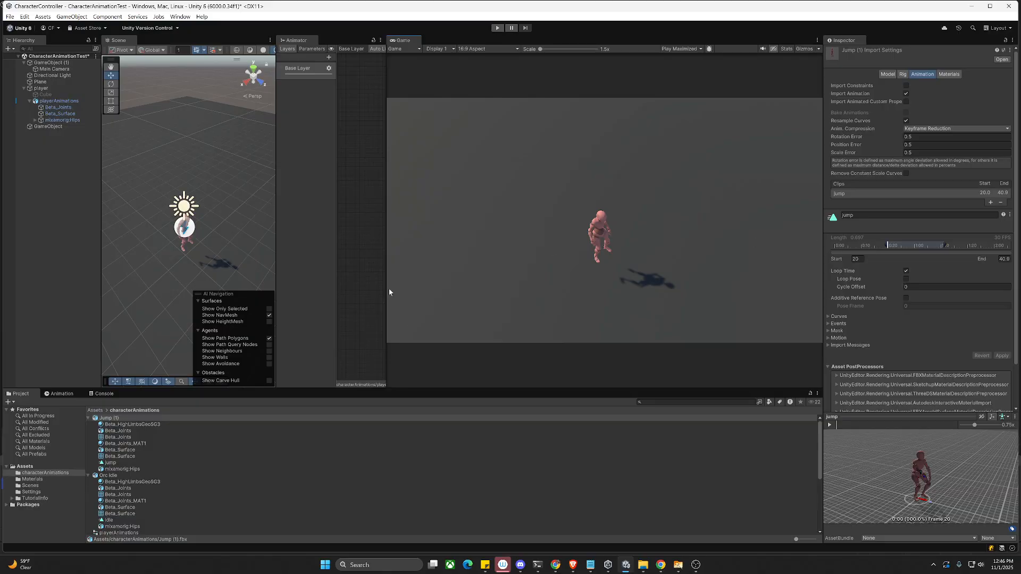
Step: Widen the Animator view, select the jump-to-Blend Tree transition and slightly lengthen its blend by extending the transition's end in the timeline
{"action": "left_click_drag", "start_coordinate": [385, 271], "coordinate": [664, 281]}
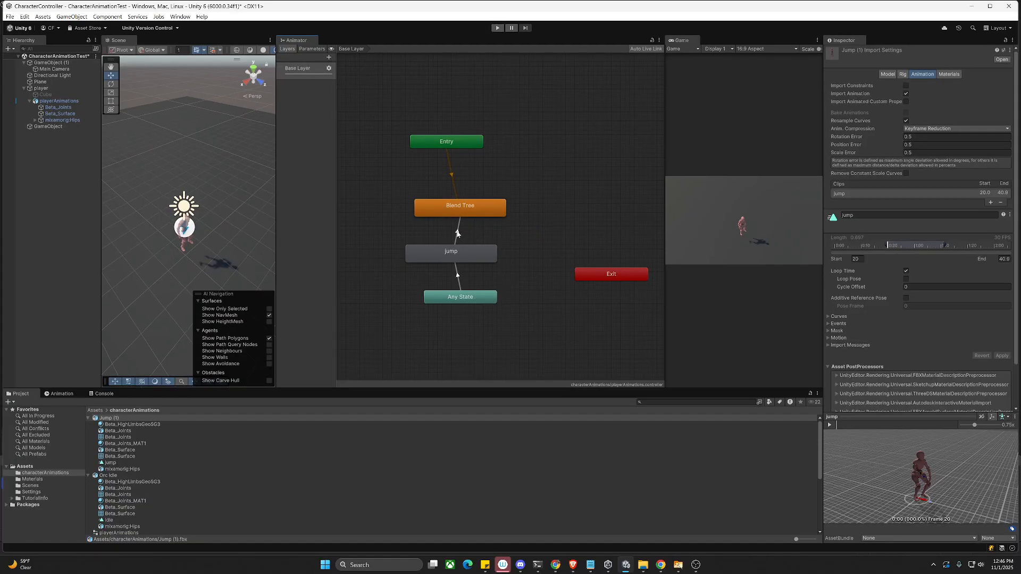
{"action": "left_click", "coordinate": [458, 231]}
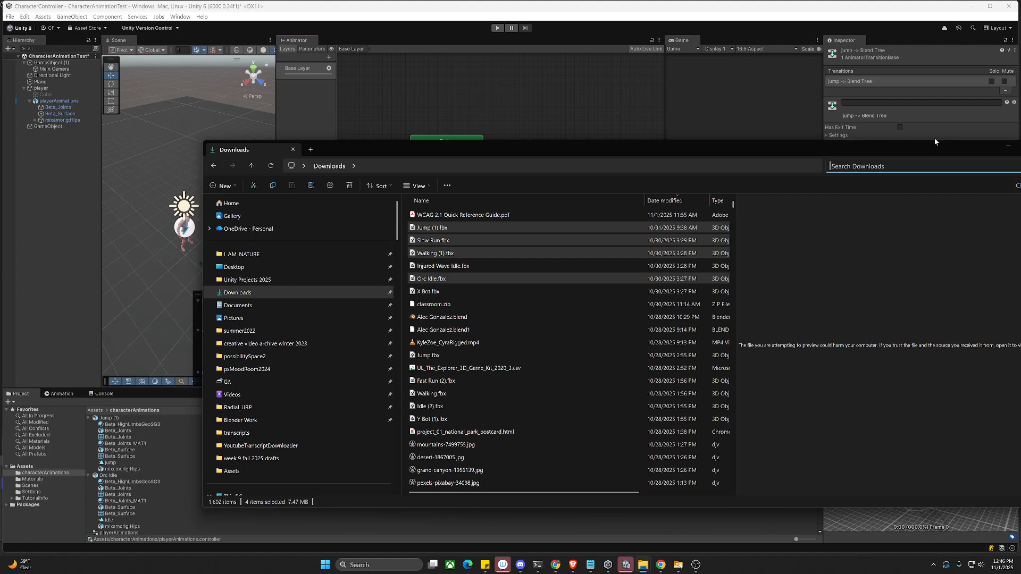
{"action": "left_click", "coordinate": [934, 140]}
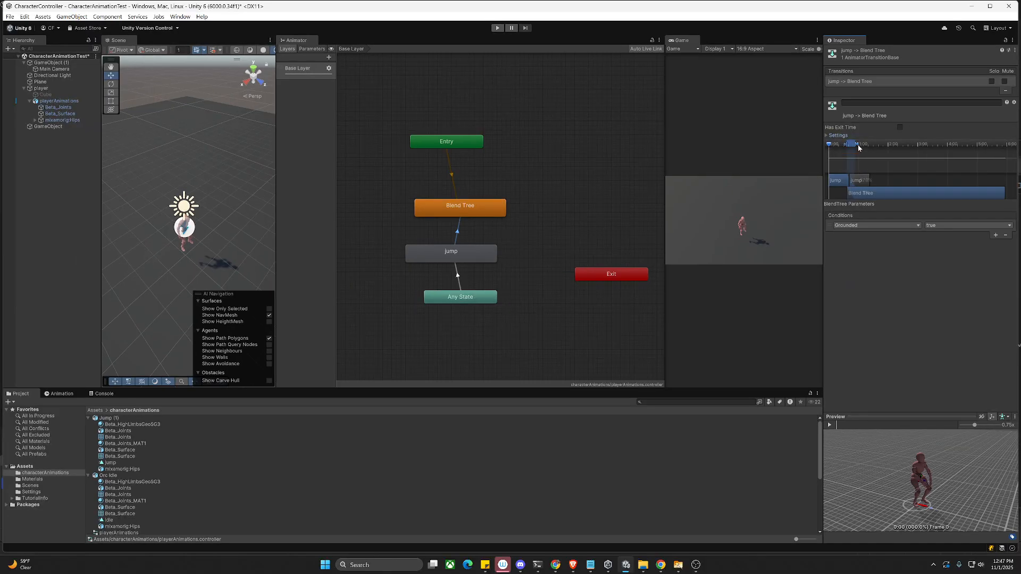
{"action": "left_click_drag", "start_coordinate": [858, 145], "coordinate": [866, 144]}
Step: Play the scene and make repeated running jumps to check the adjusted jump-to-Blend Tree transition, and stop play mode
{"action": "left_click", "coordinate": [497, 30]}
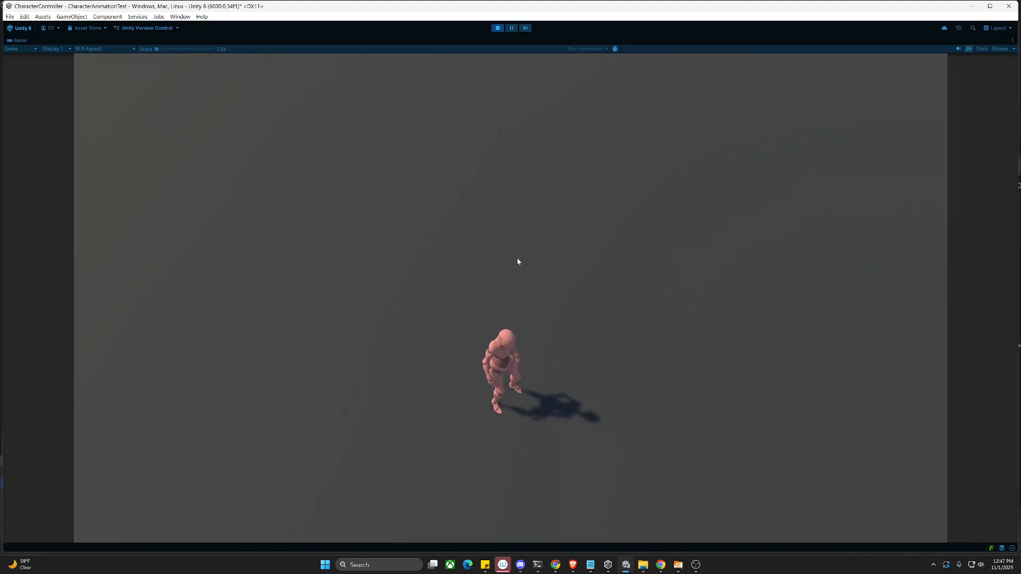
{"action": "key", "text": "space"}
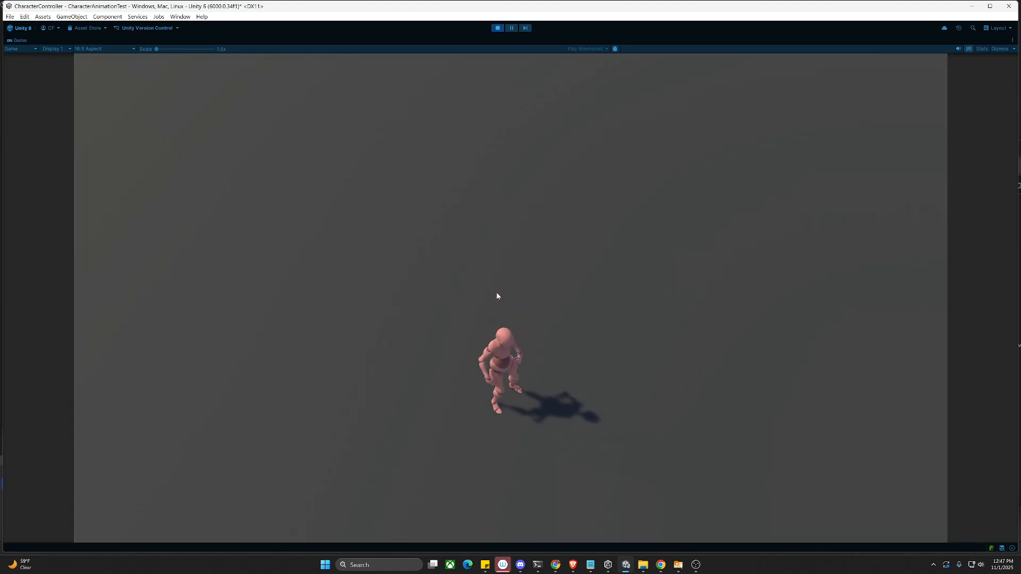
{"action": "key", "text": "d"}
{"action": "key", "text": "w"}
{"action": "key", "text": "a"}
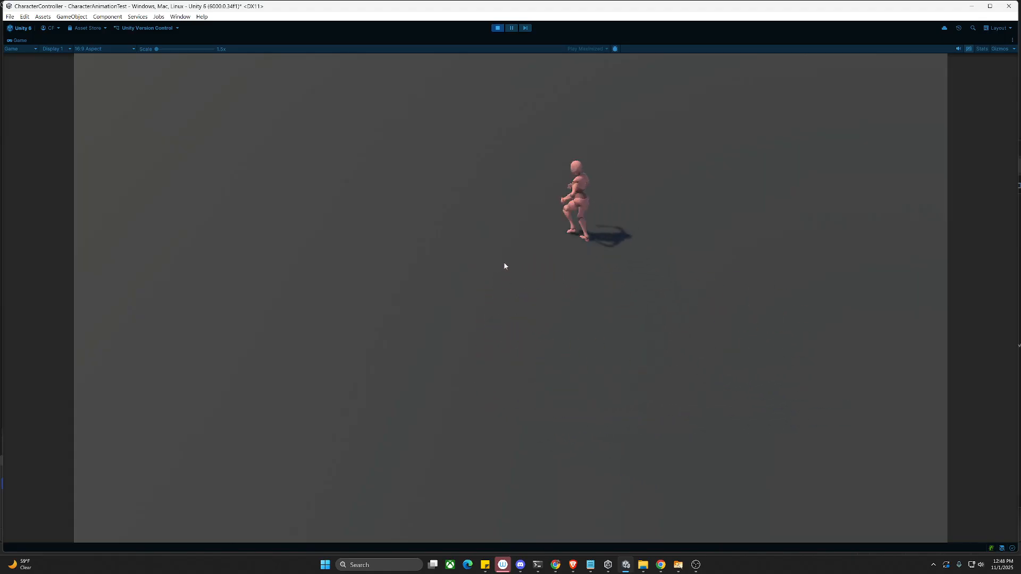
{"action": "key", "text": "space"}
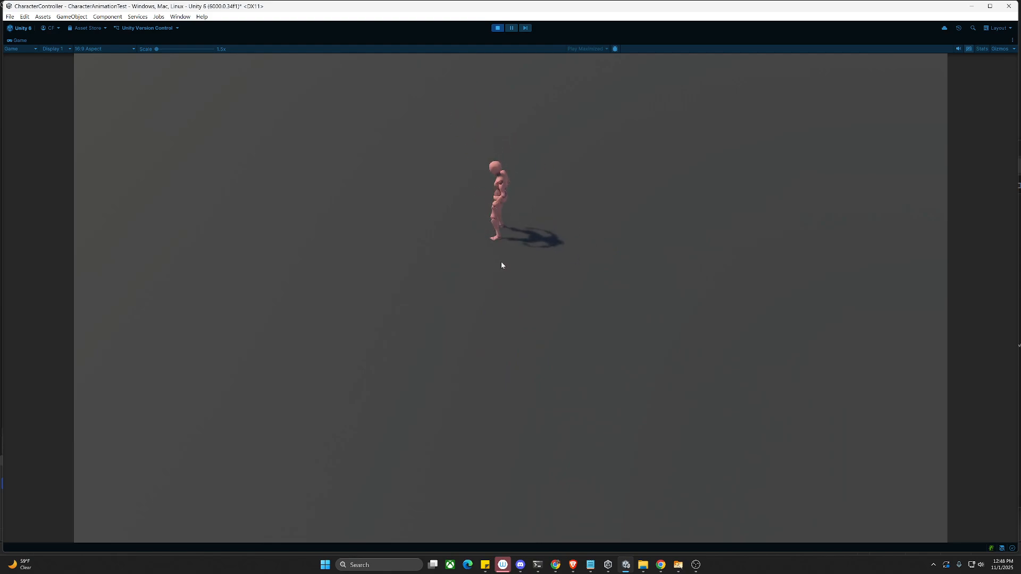
{"action": "key", "text": "a"}
{"action": "key", "text": "d"}
{"action": "key", "text": "space"}
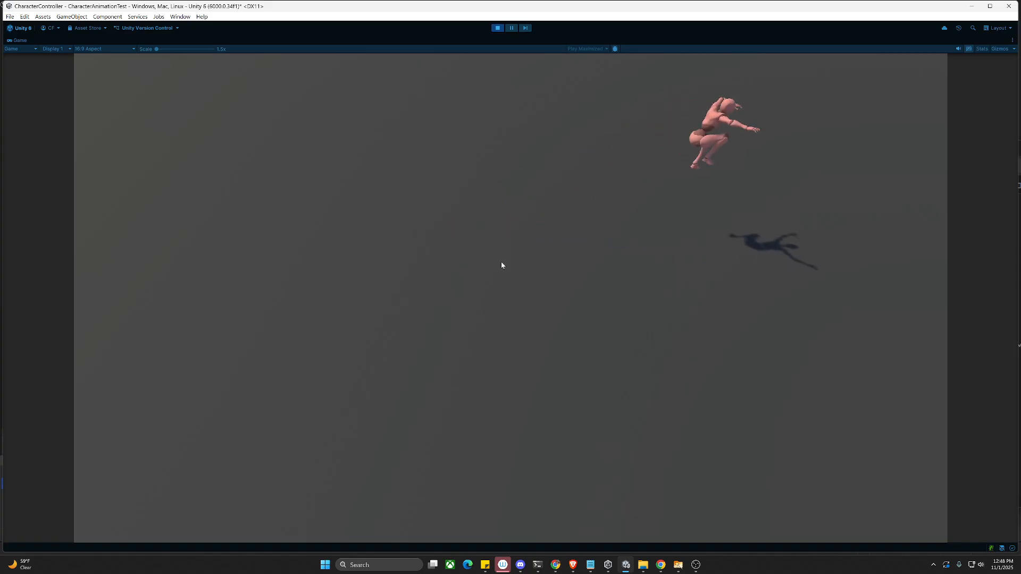
{"action": "key", "text": "a"}
{"action": "key", "text": "space"}
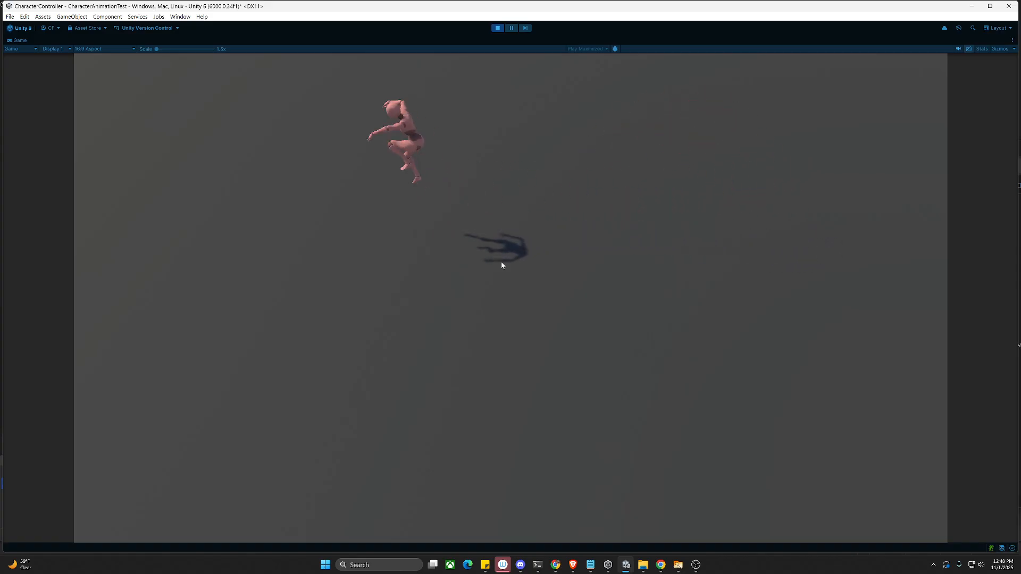
{"action": "key", "text": "d"}
{"action": "key", "text": "space"}
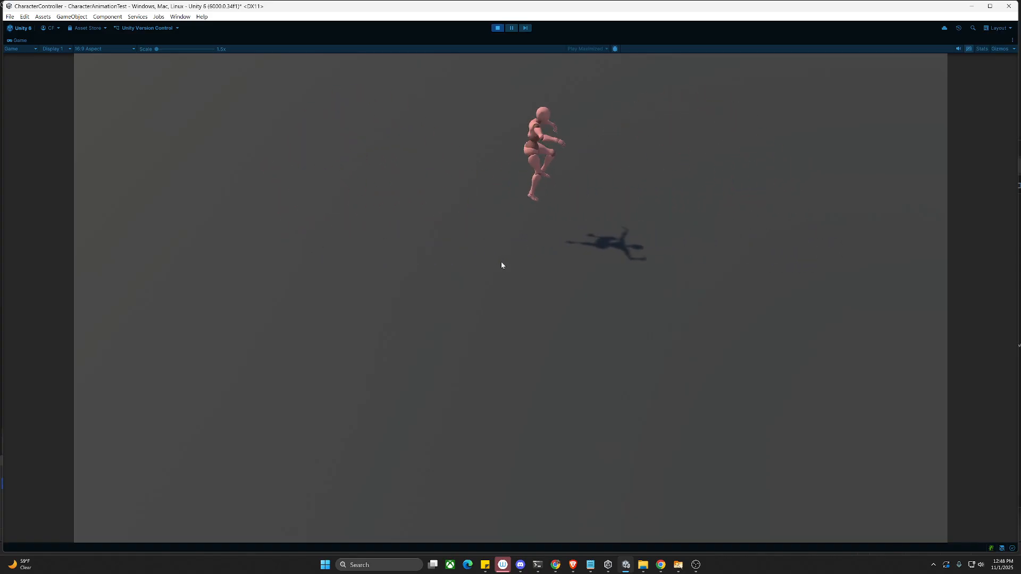
{"action": "key", "text": "a"}
{"action": "key", "text": "space"}
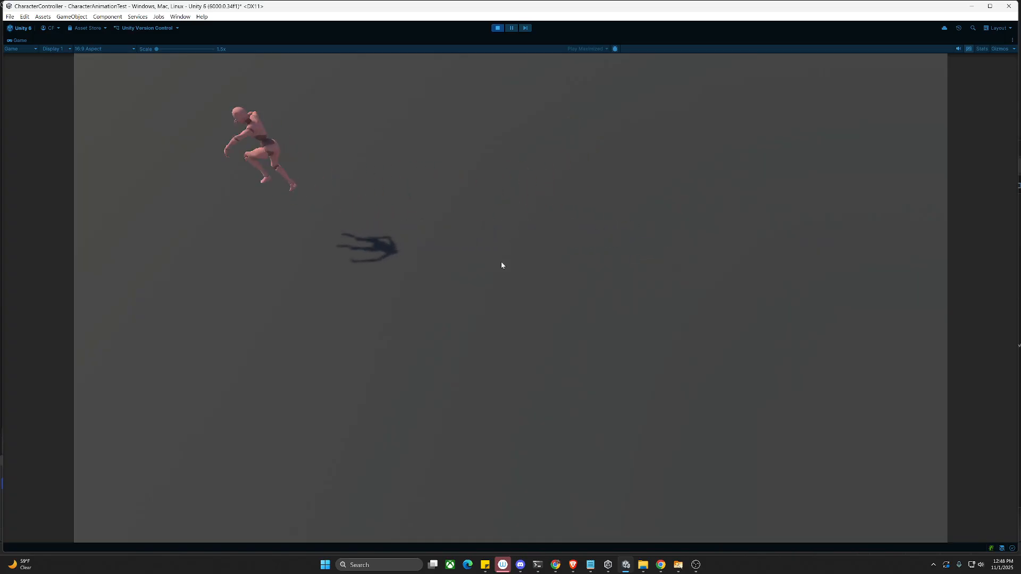
{"action": "key", "text": "d"}
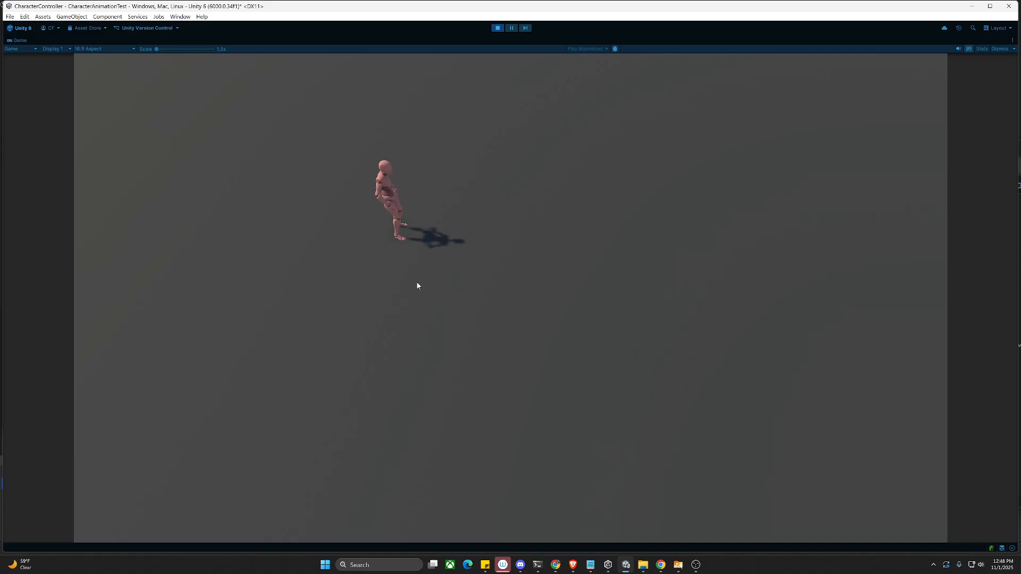
{"action": "key", "text": "d"}
{"action": "key", "text": "space"}
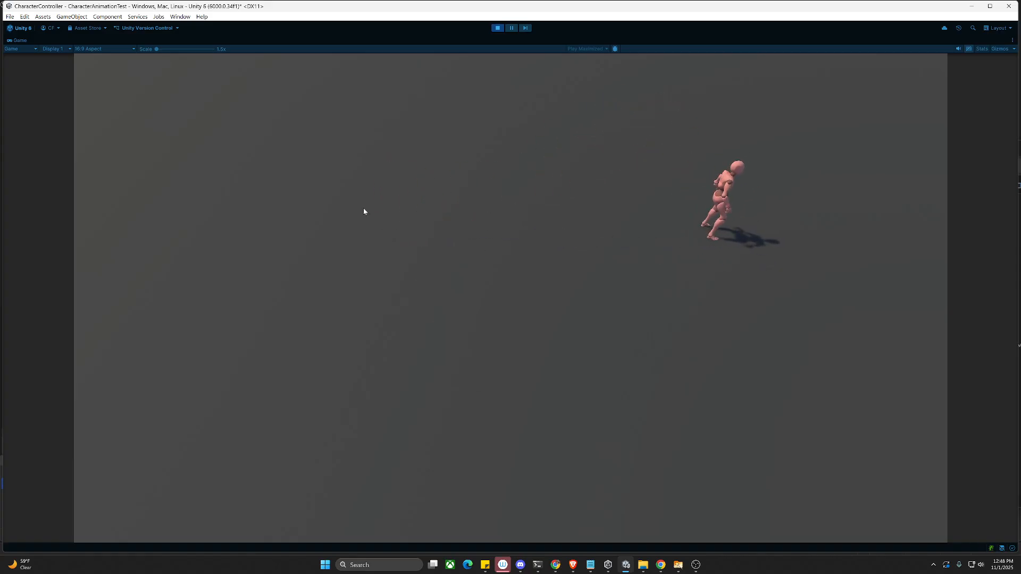
{"action": "left_click", "coordinate": [497, 28]}
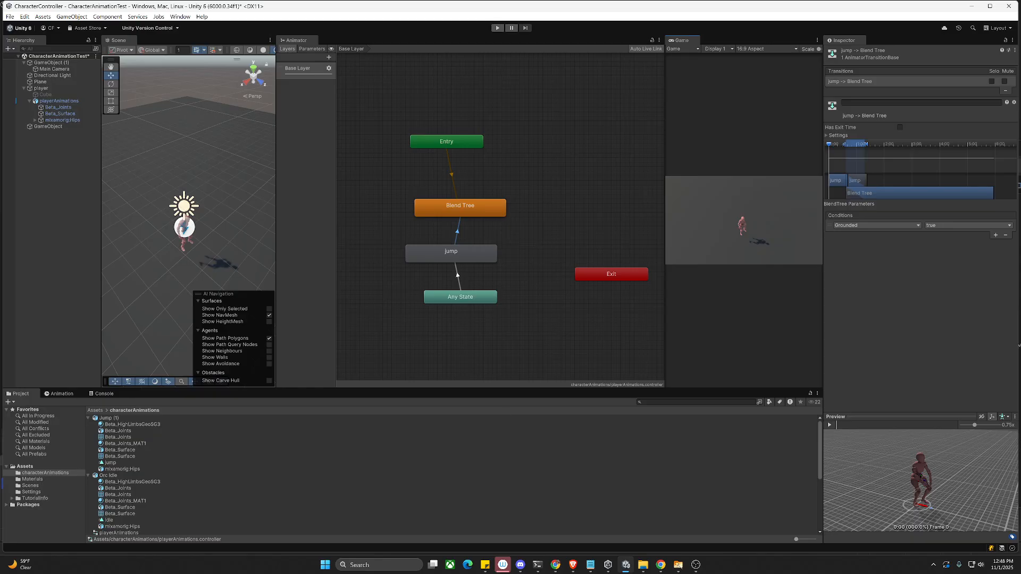
Step: Turn off Loop Time for the jump clip in the Jump (1) import settings and apply the change
{"action": "left_click", "coordinate": [112, 462]}
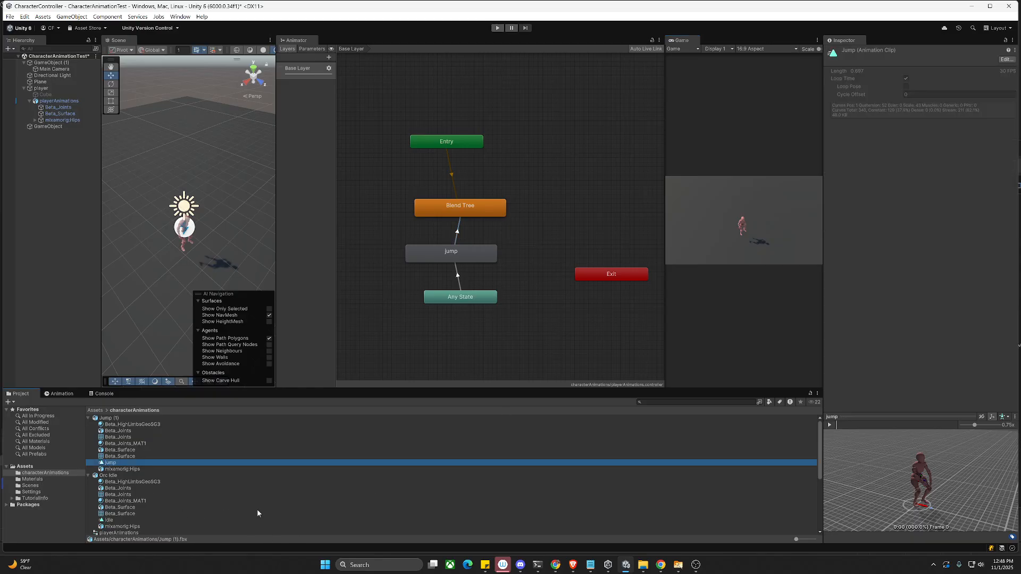
{"action": "left_click", "coordinate": [133, 418]}
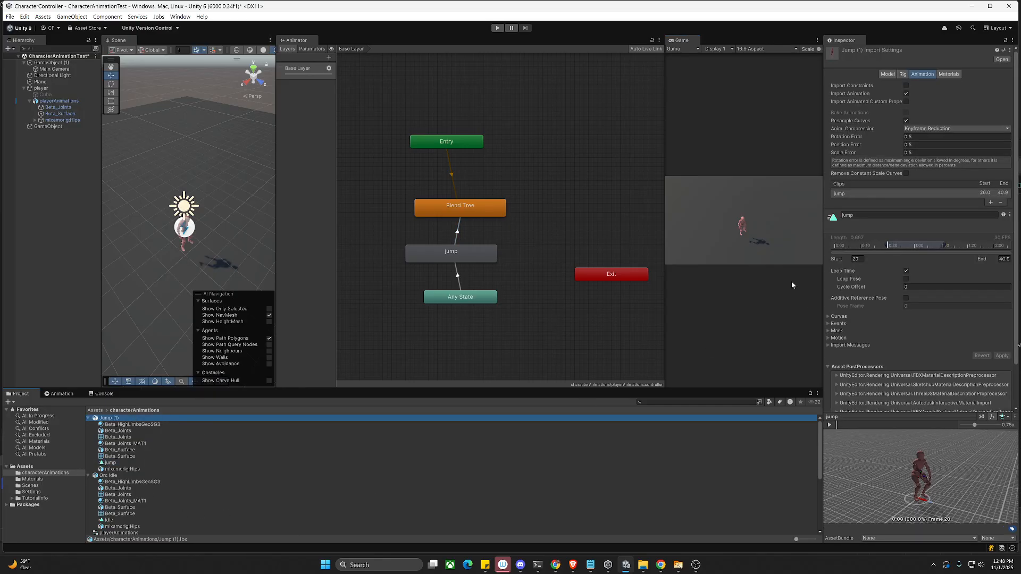
{"action": "left_click", "coordinate": [906, 272]}
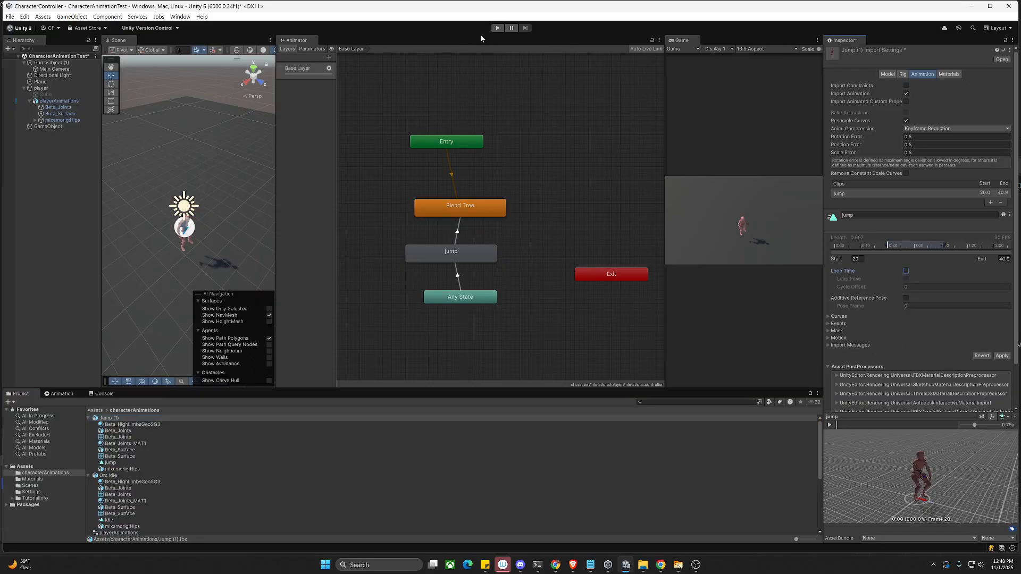
{"action": "left_click", "coordinate": [1002, 355]}
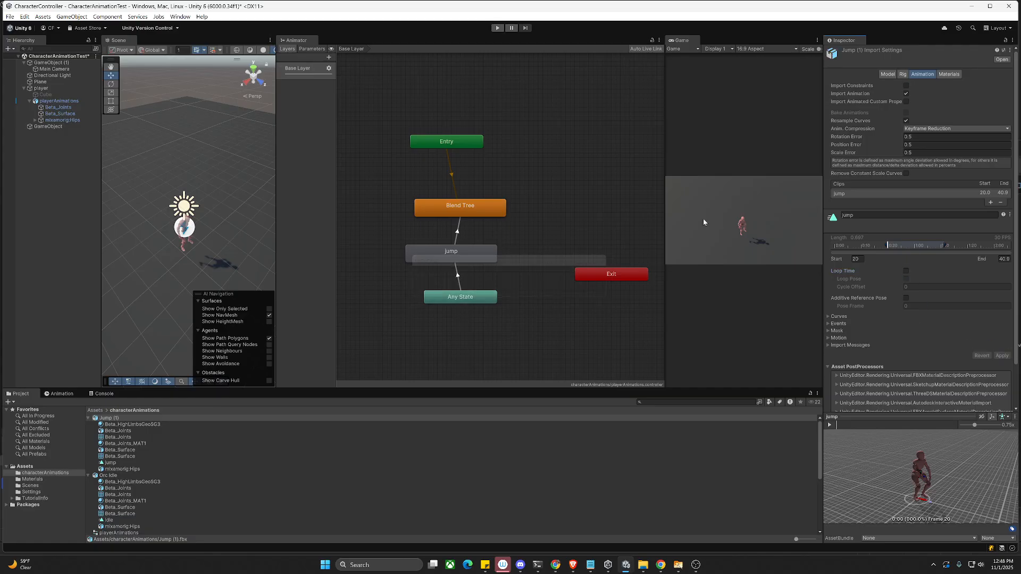
Step: Play the scene, run back and forth with repeated jumps to check the non-looping jump clip, and stop play mode
{"action": "left_click", "coordinate": [497, 28]}
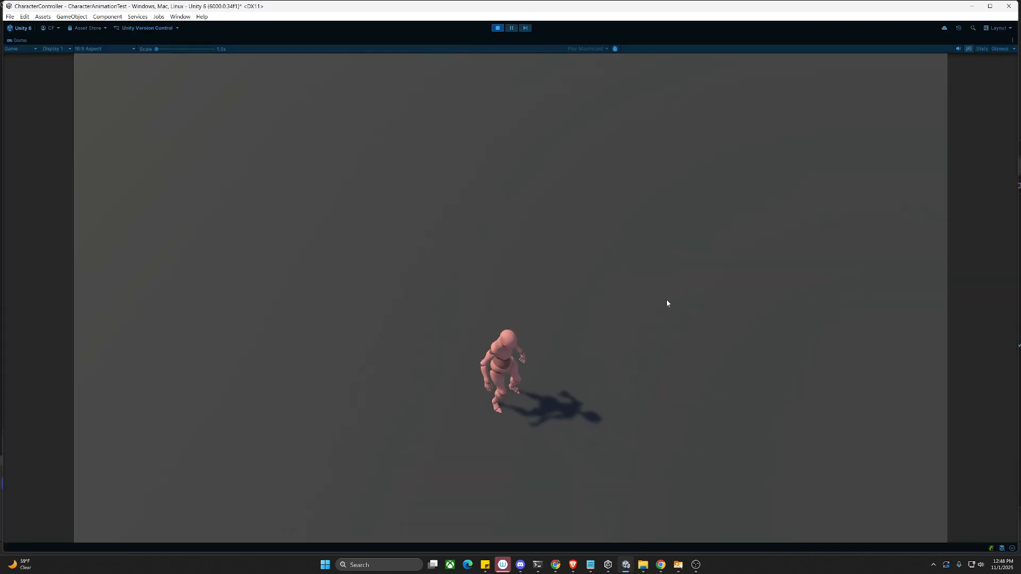
{"action": "key", "text": "d"}
{"action": "key", "text": "w"}
{"action": "key", "text": "a"}
{"action": "key", "text": "space"}
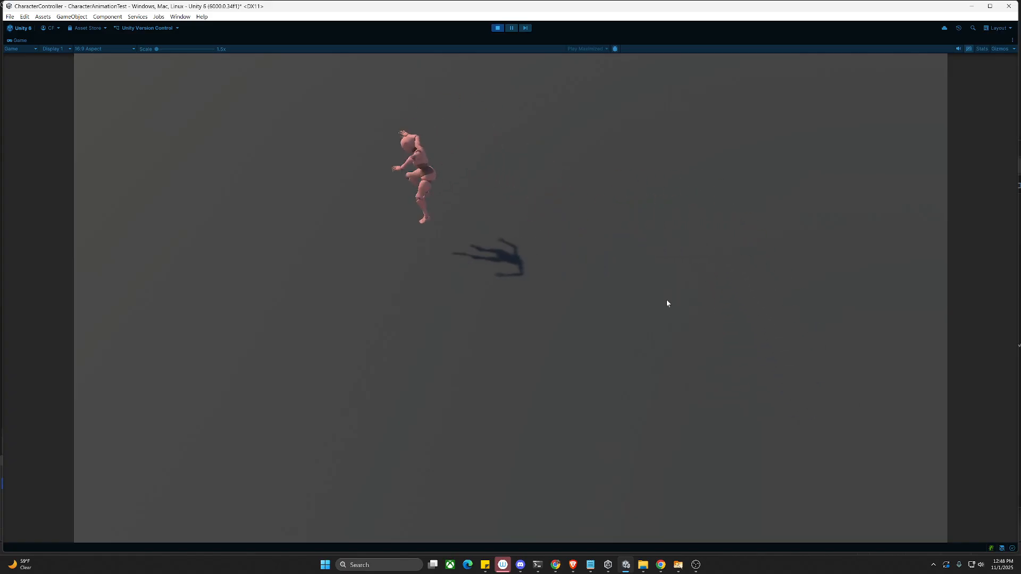
{"action": "key", "text": "d"}
{"action": "key", "text": "space"}
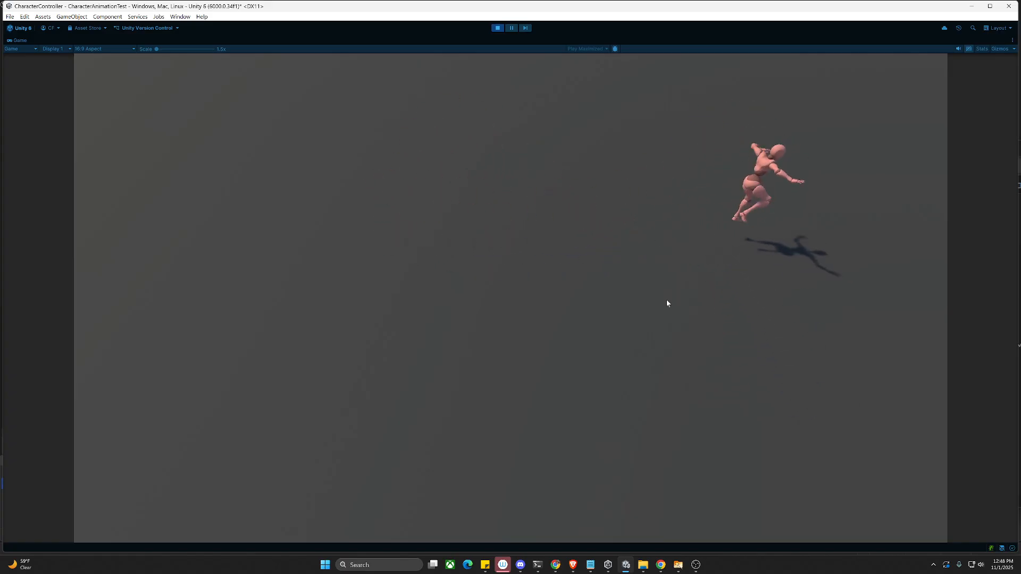
{"action": "key", "text": "a"}
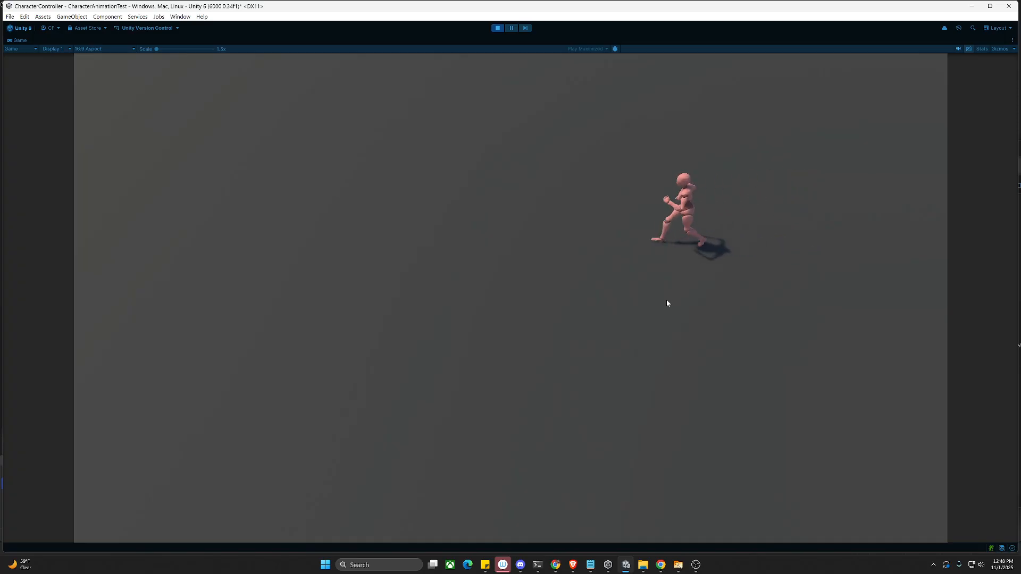
{"action": "key", "text": "space"}
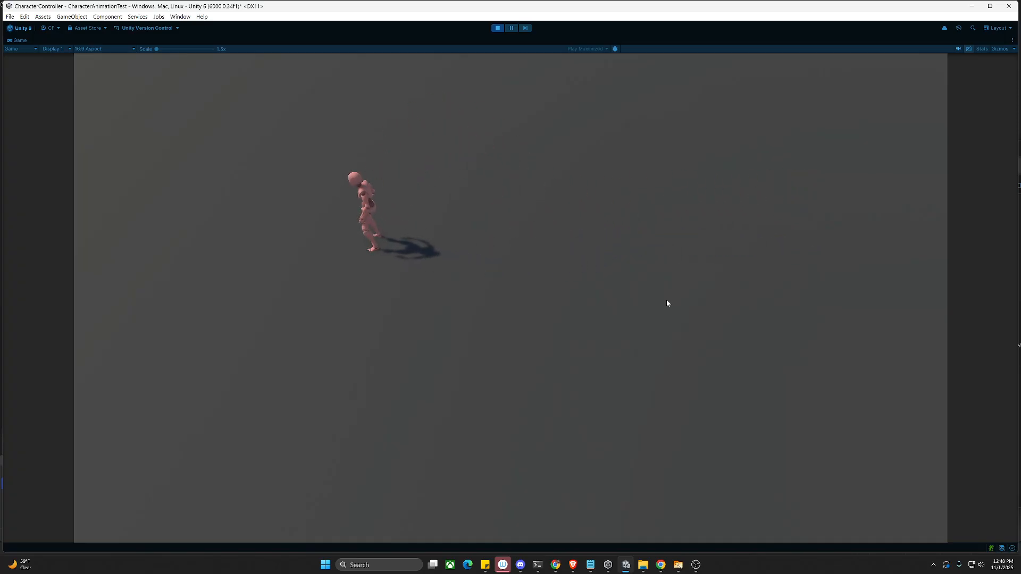
{"action": "key", "text": "a"}
{"action": "key", "text": "d"}
{"action": "key", "text": "space"}
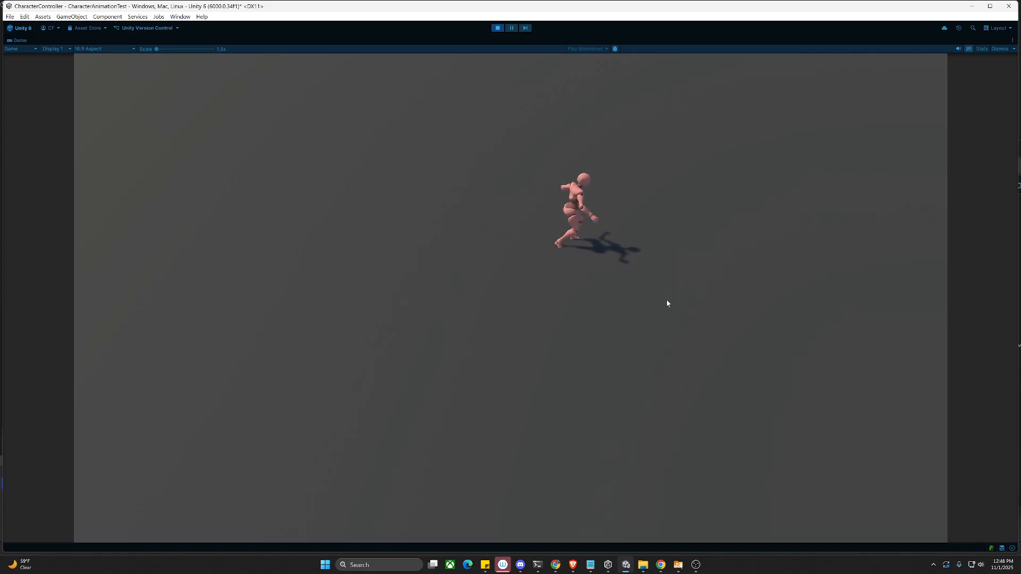
{"action": "key", "text": "a"}
{"action": "key", "text": "space"}
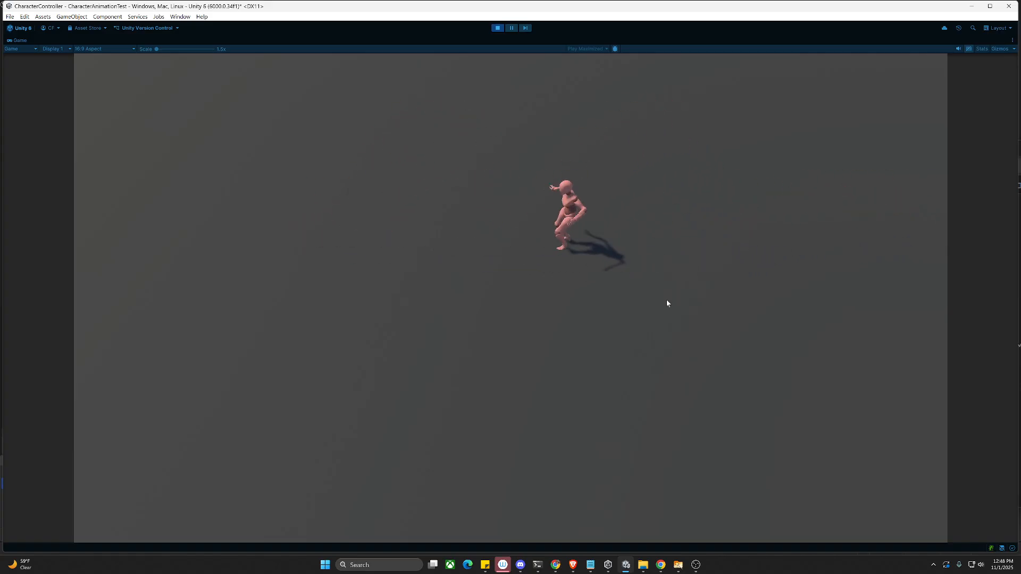
{"action": "key", "text": "d"}
{"action": "key", "text": "space"}
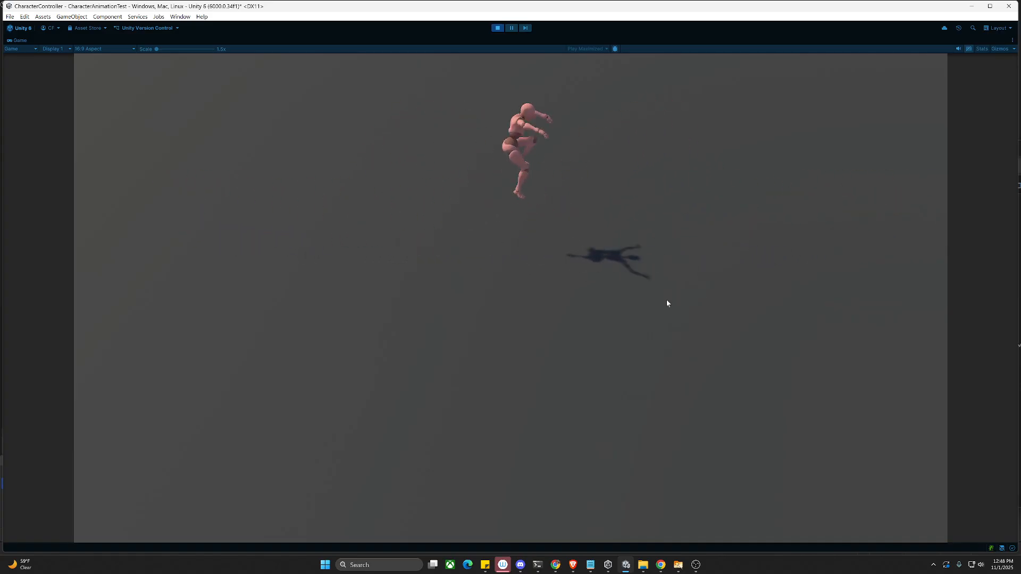
{"action": "key", "text": "a"}
{"action": "key", "text": "space"}
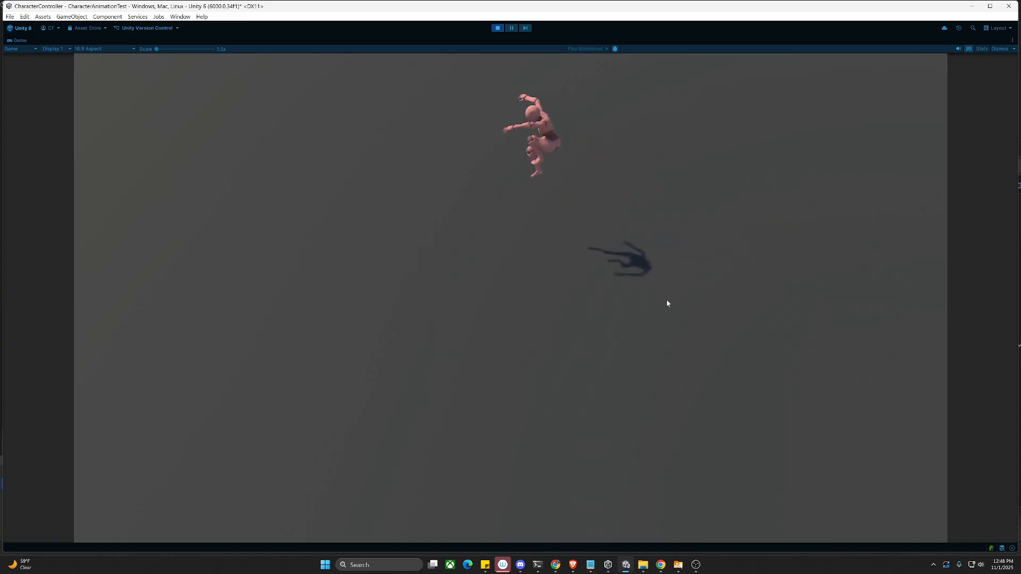
{"action": "key", "text": "d"}
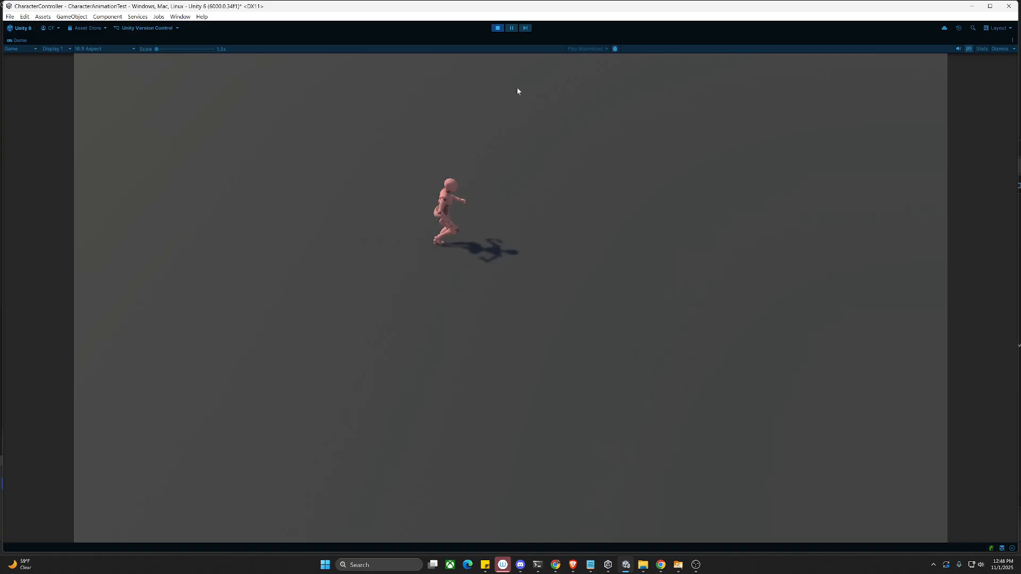
{"action": "left_click", "coordinate": [499, 27]}
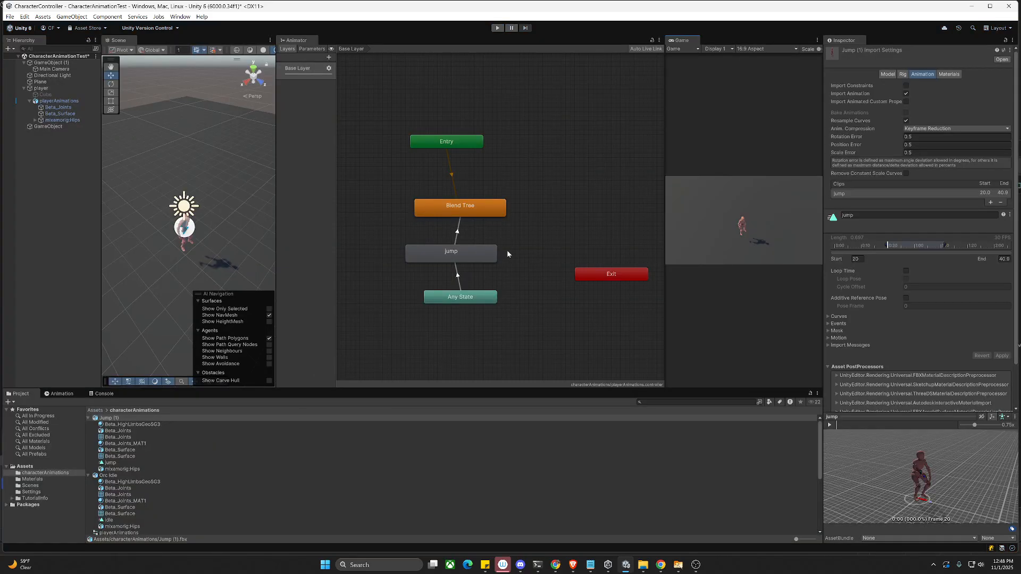
Step: Review the Any State-to-jump transition settings and set the jump-to-Blend Tree transition duration to 0.3 seconds
{"action": "left_click", "coordinate": [457, 230]}
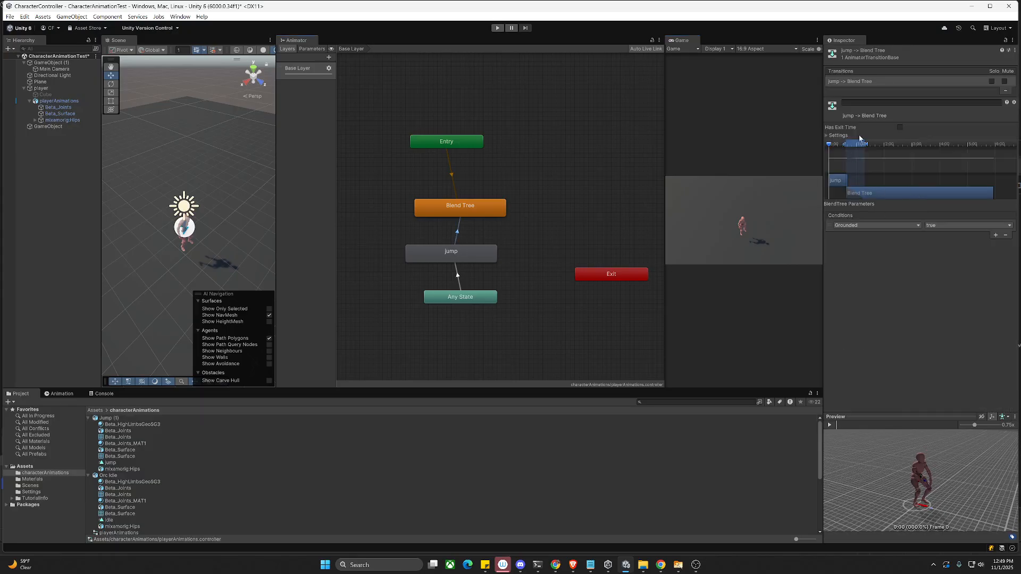
{"action": "left_click", "coordinate": [837, 137]}
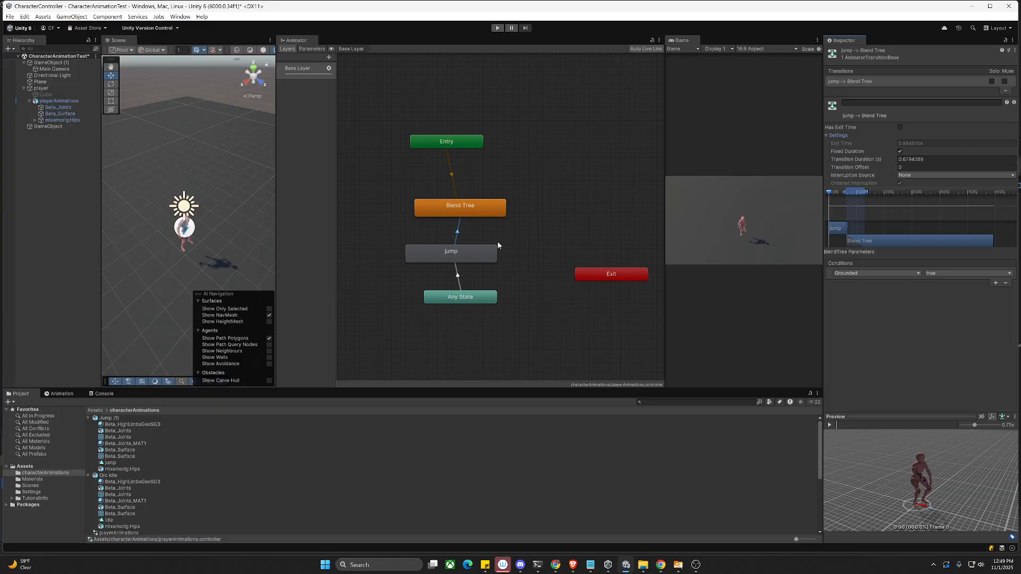
{"action": "left_click", "coordinate": [456, 275]}
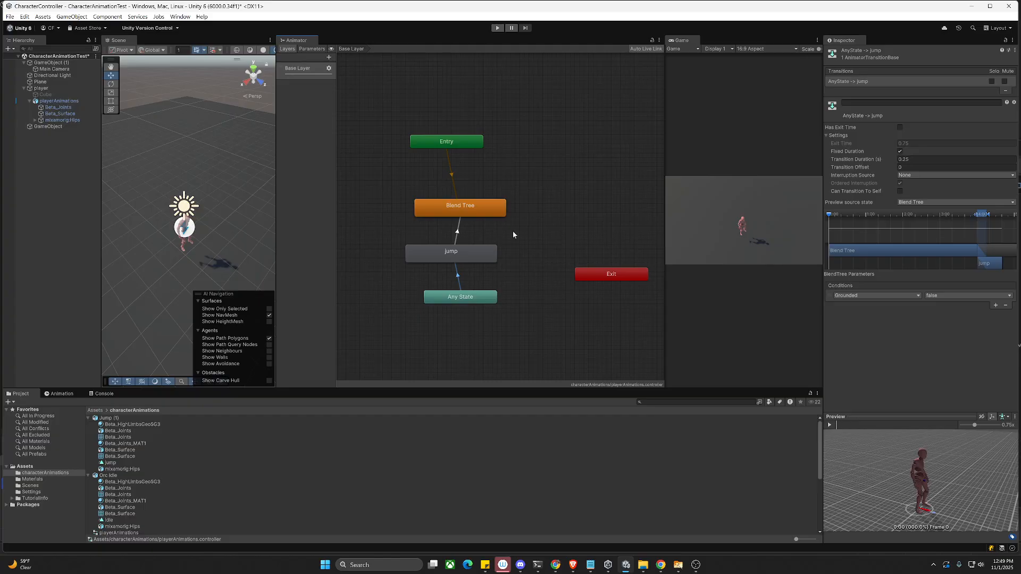
{"action": "left_click", "coordinate": [458, 230]}
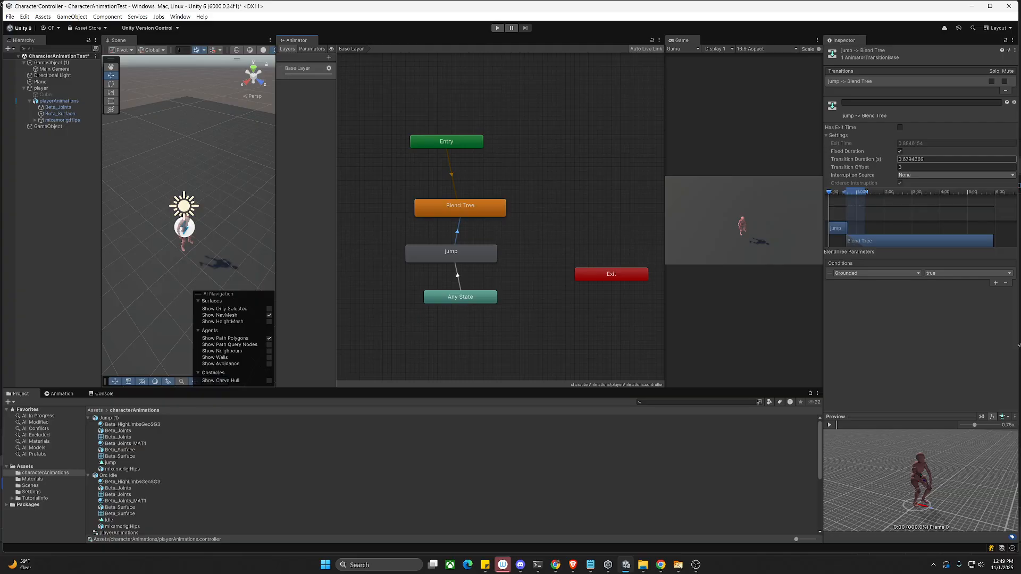
{"action": "left_click", "coordinate": [860, 160]}
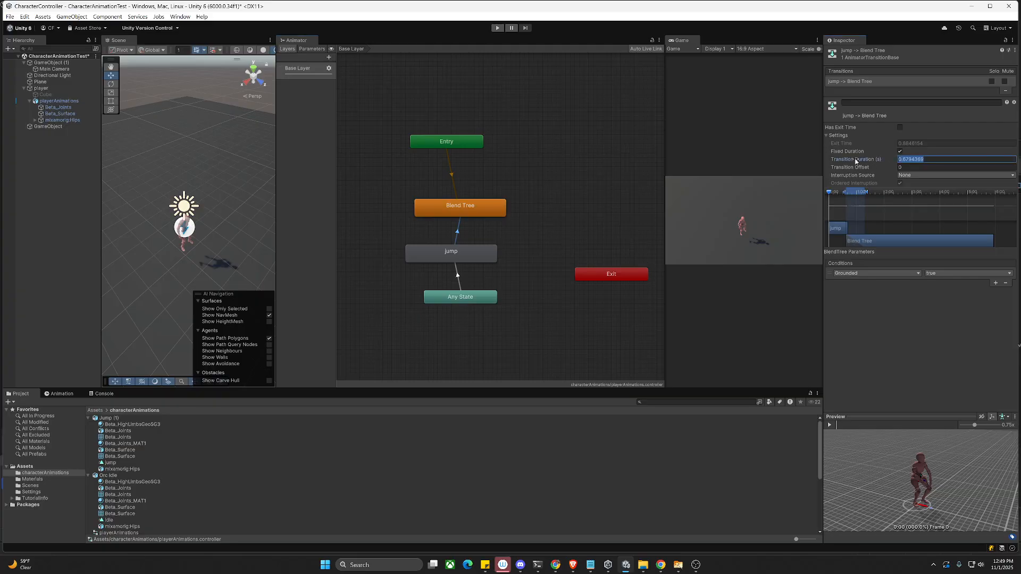
{"action": "key", "text": "BackSpace"}
{"action": "type", "text": "0.3"}
Step: Play the scene, make running jumps in both directions to check landings with the shortened transition, and stop play mode
{"action": "left_click", "coordinate": [497, 27]}
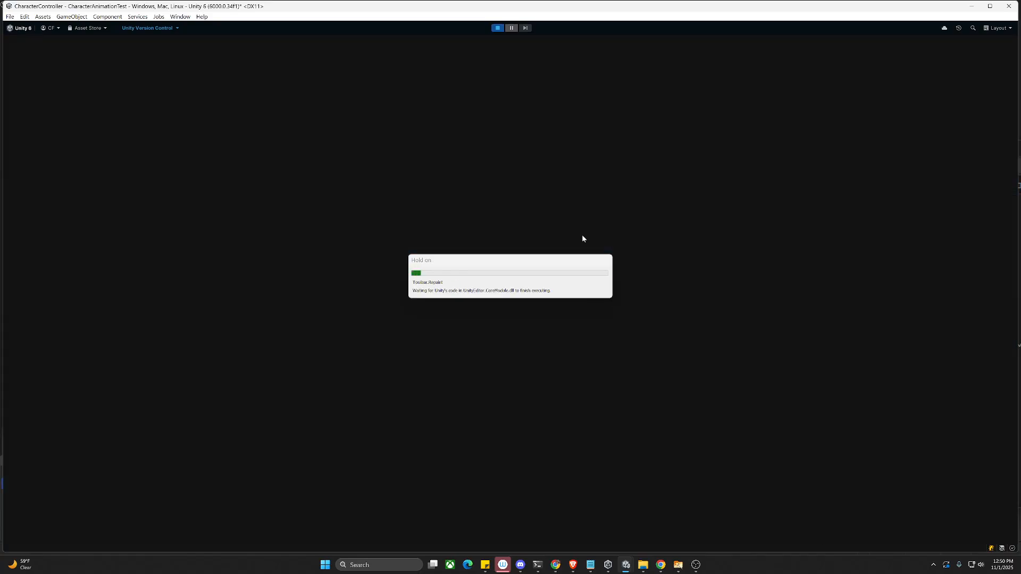
{"action": "key", "text": "a"}
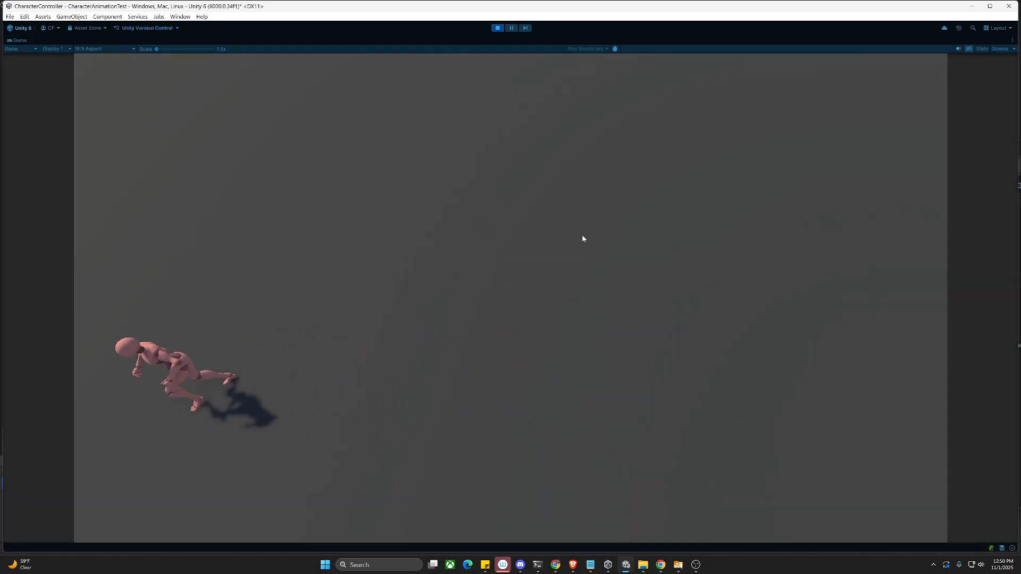
{"action": "key", "text": "w"}
{"action": "key", "text": "d"}
{"action": "key", "text": "space"}
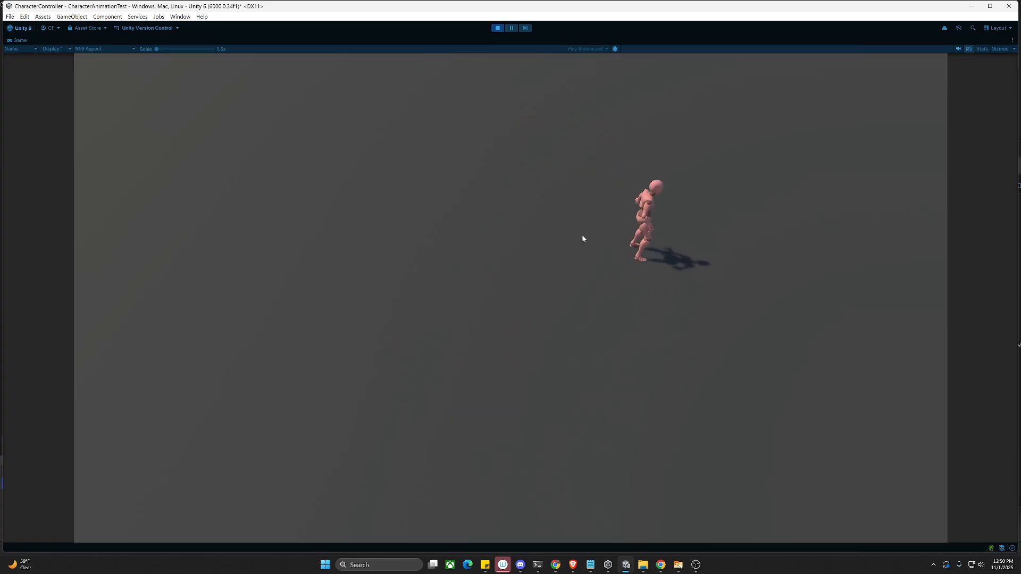
{"action": "key", "text": "a"}
{"action": "key", "text": "space"}
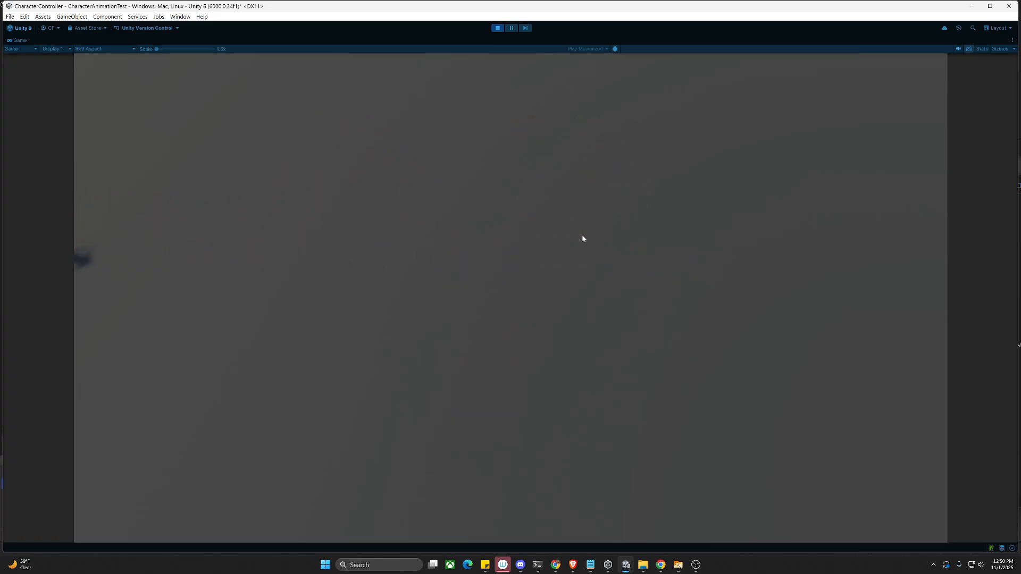
{"action": "key", "text": "d"}
{"action": "key", "text": "space"}
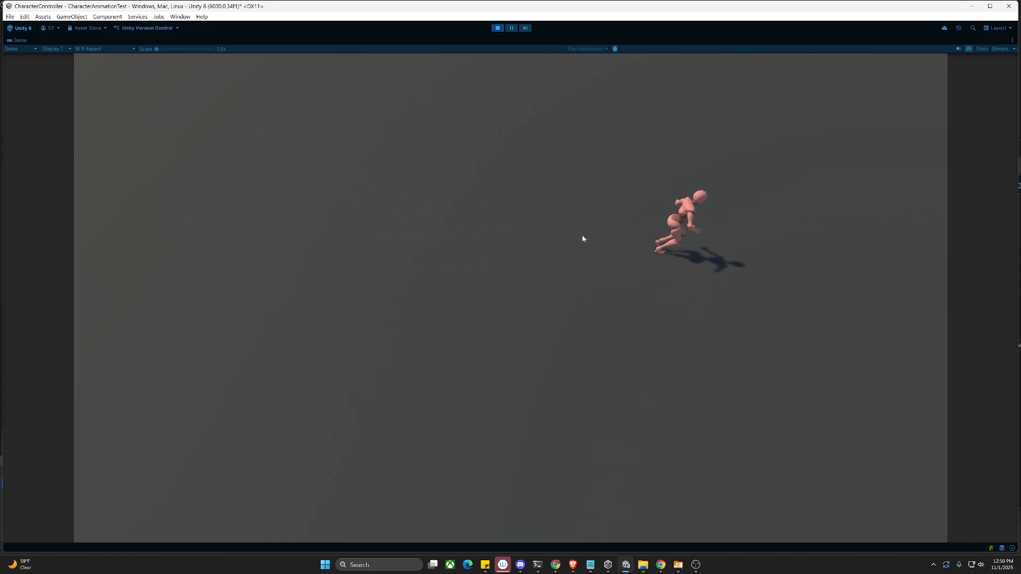
{"action": "key", "text": "a"}
{"action": "key", "text": "space"}
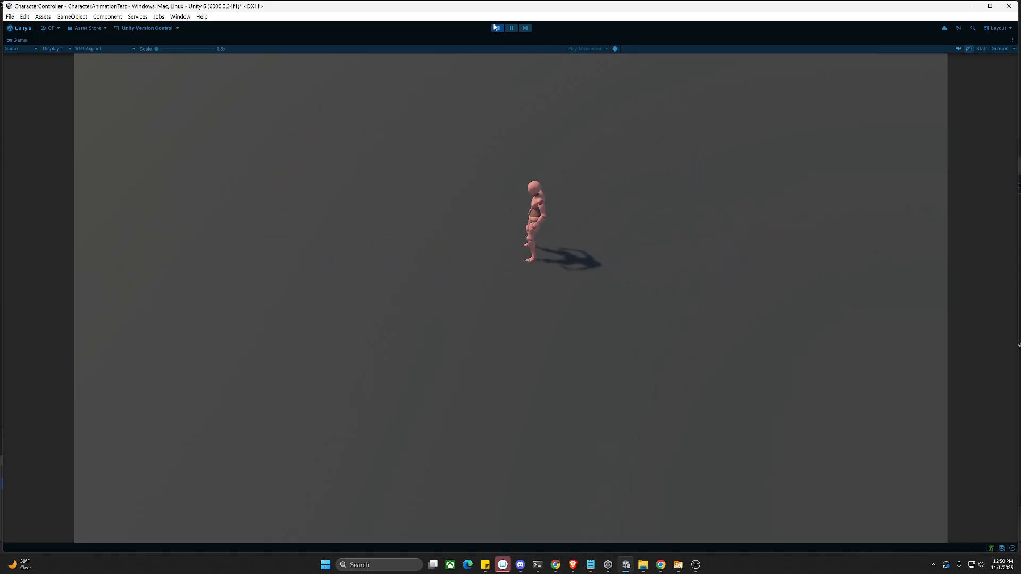
{"action": "left_click", "coordinate": [497, 28]}
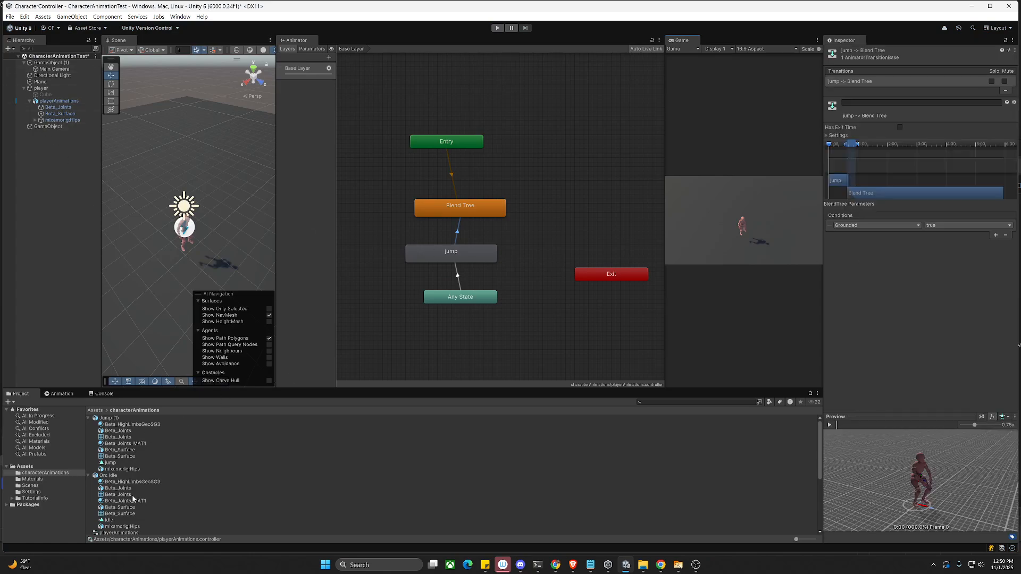
Step: Set the Speed Change Rate in the player's Character Controller CC script to 5
{"action": "left_click", "coordinate": [41, 87]}
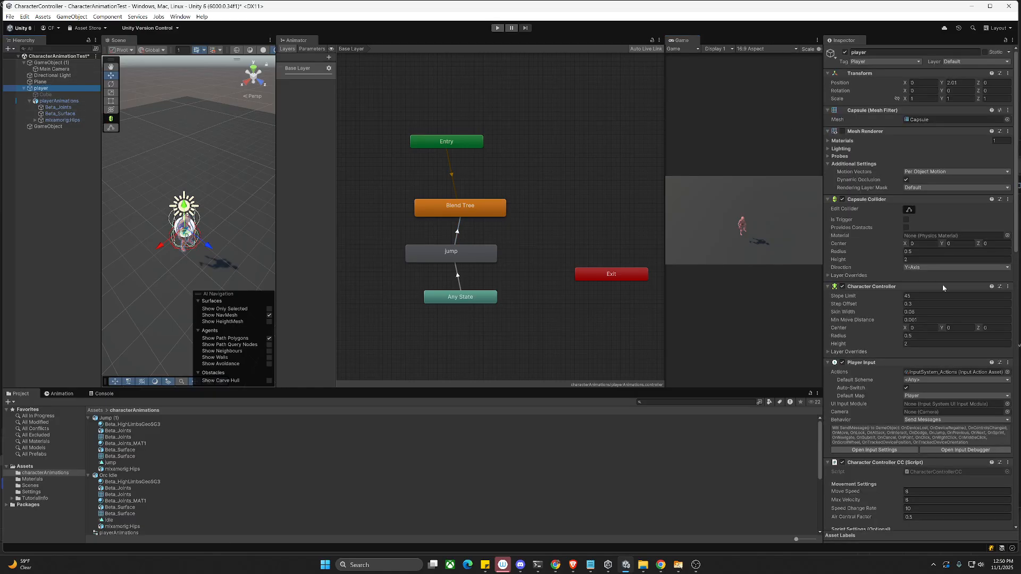
{"action": "scroll", "coordinate": [876, 467], "scroll_direction": "down", "scroll_amount": 3}
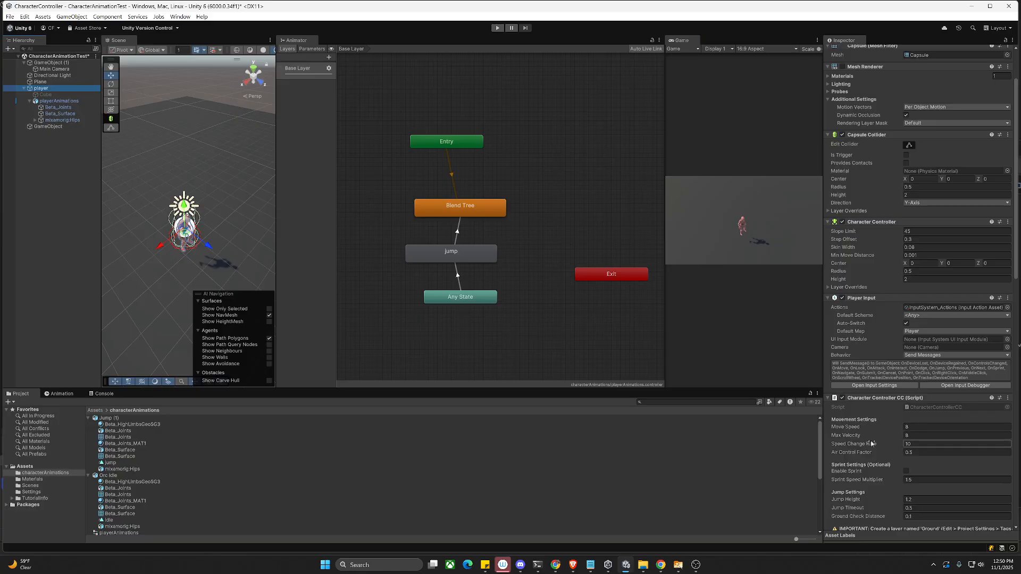
{"action": "left_click", "coordinate": [908, 444]}
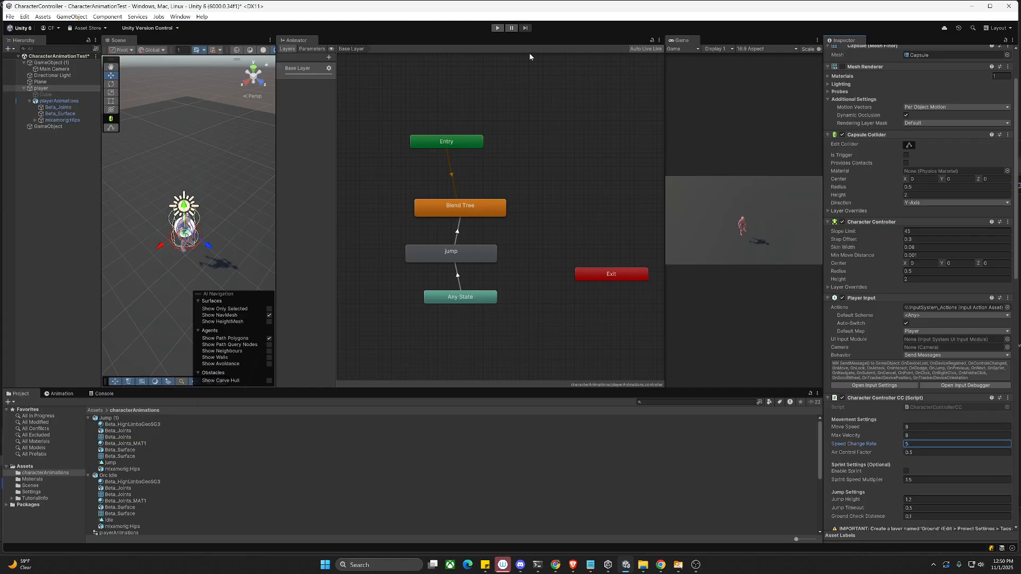
Step: Play-test quick direction changes and running jumps with the new speed change rate, stop play mode and save the scene
{"action": "left_click", "coordinate": [497, 27]}
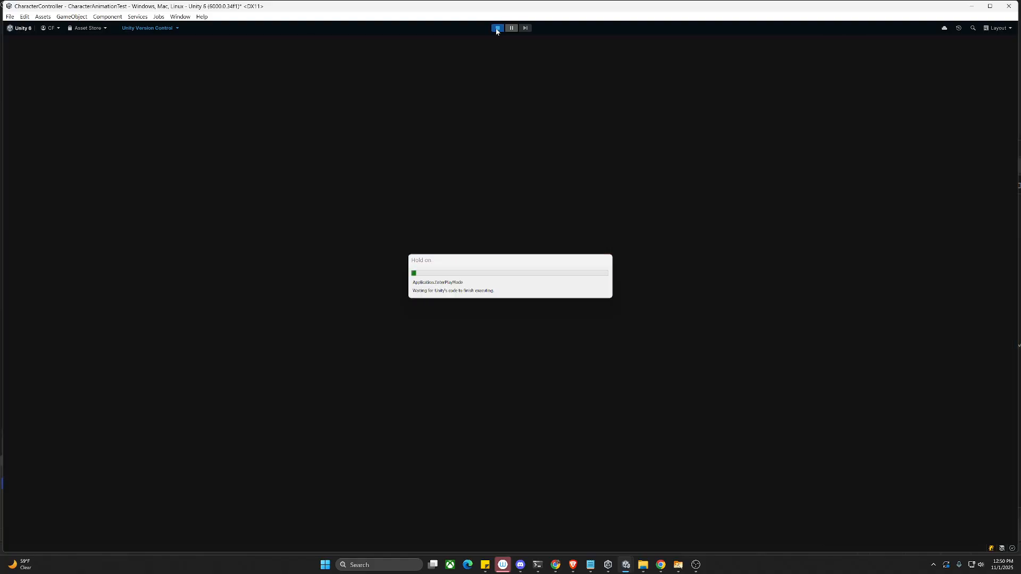
{"action": "key", "text": "w"}
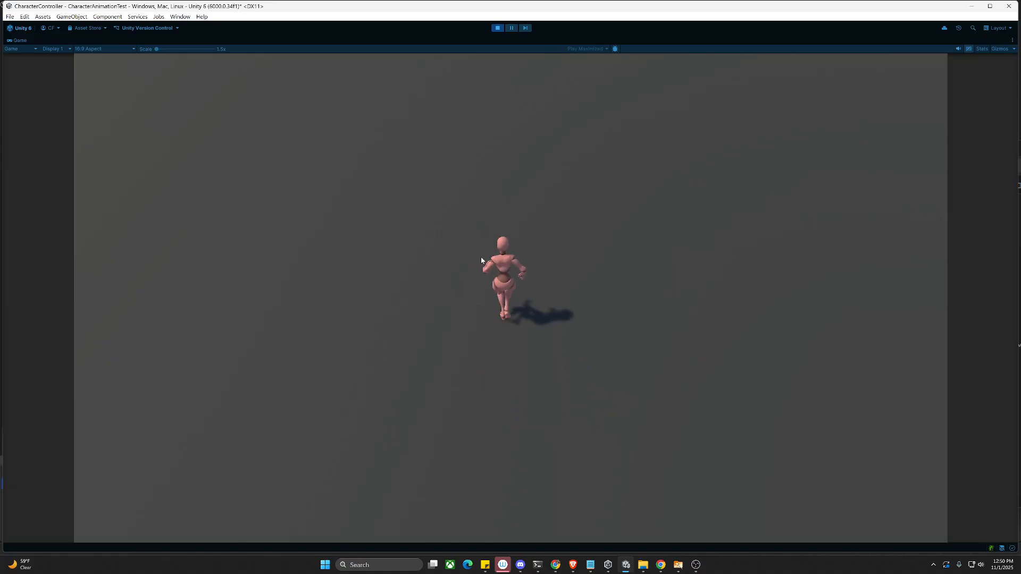
{"action": "key", "text": "d"}
{"action": "key", "text": "a"}
{"action": "key", "text": "space"}
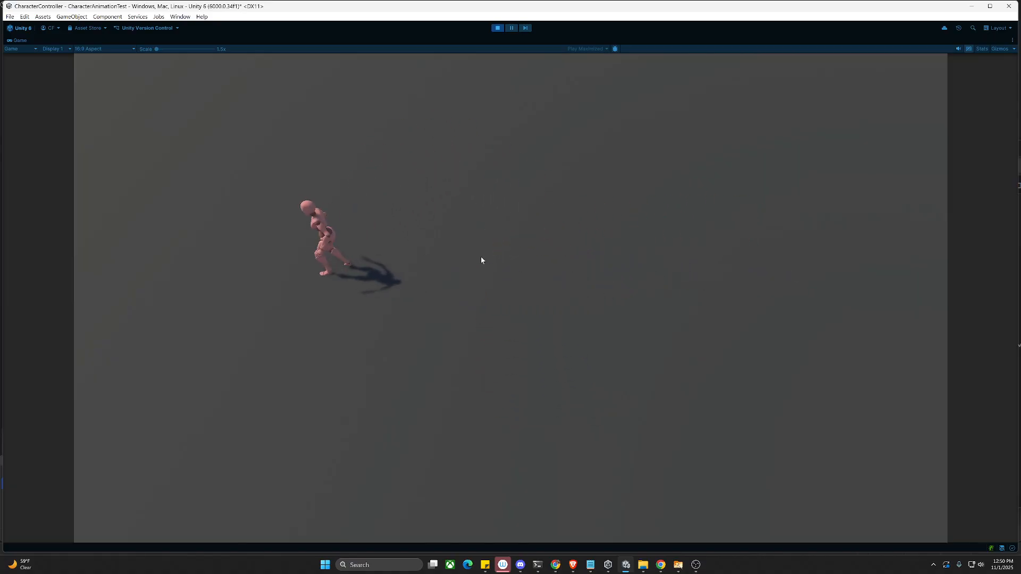
{"action": "key", "text": "d"}
{"action": "key", "text": "space"}
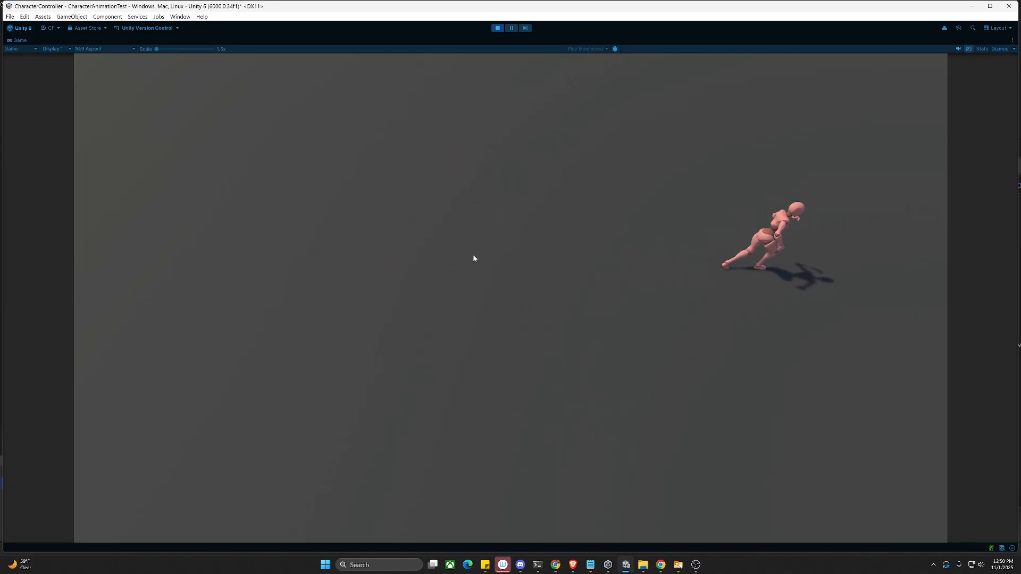
{"action": "key", "text": "a"}
{"action": "key", "text": "a"}
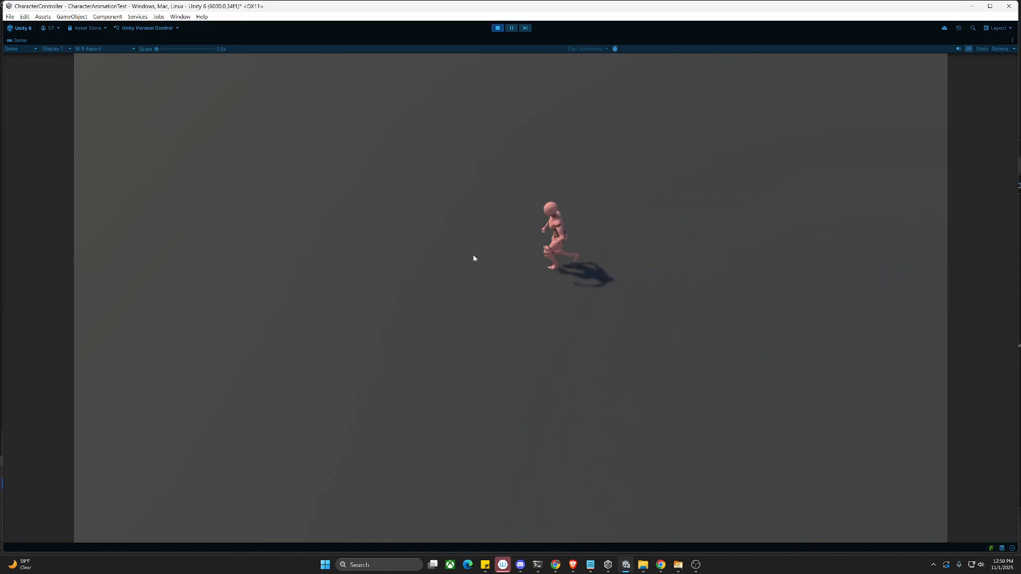
{"action": "key", "text": "d"}
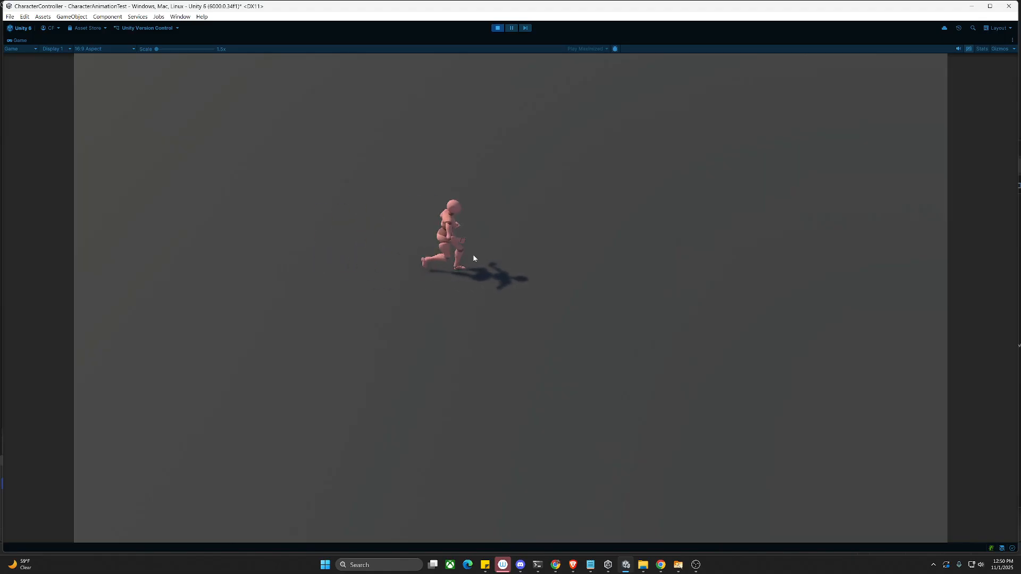
{"action": "key", "text": "a"}
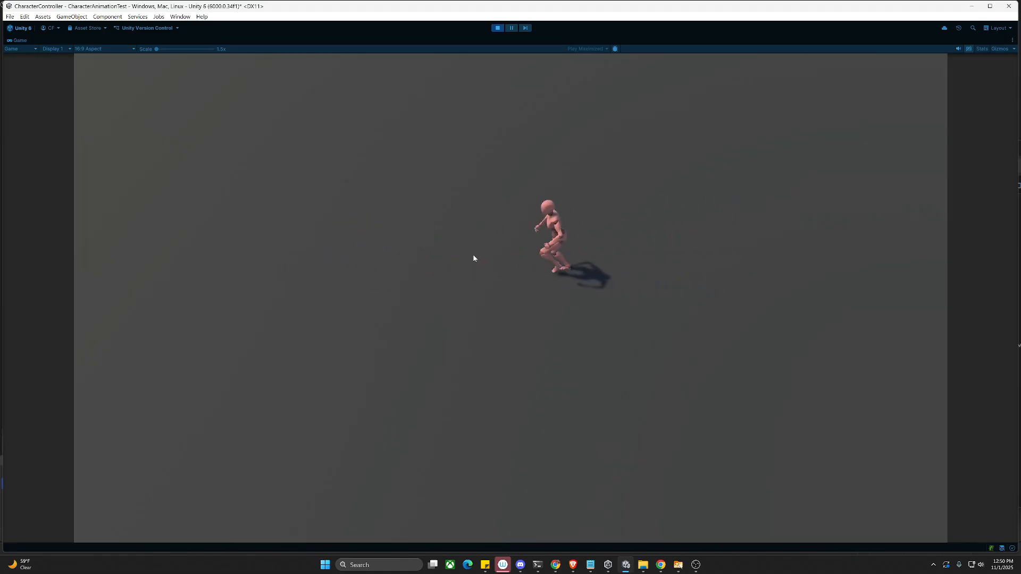
{"action": "key", "text": "d"}
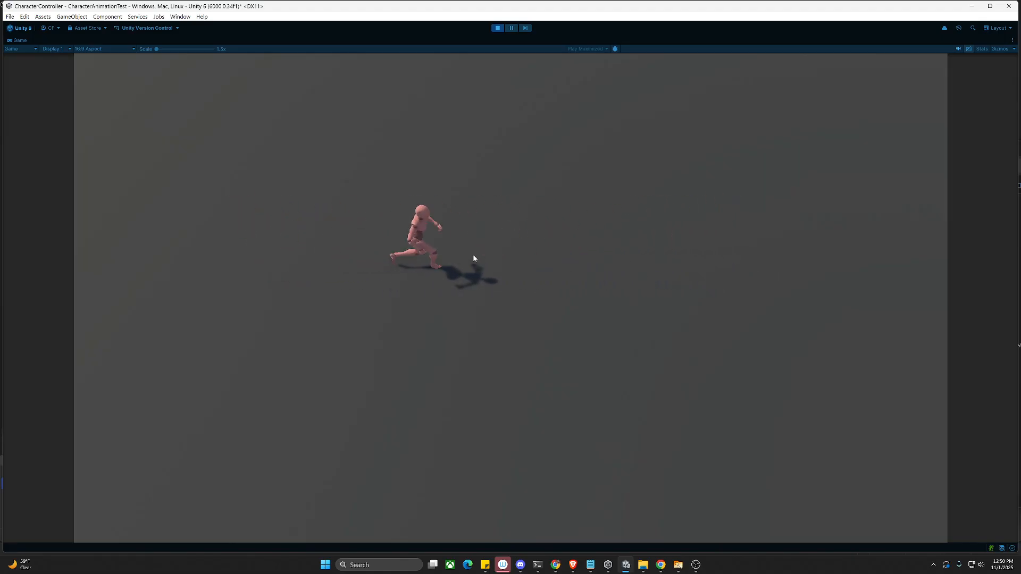
{"action": "key", "text": "a"}
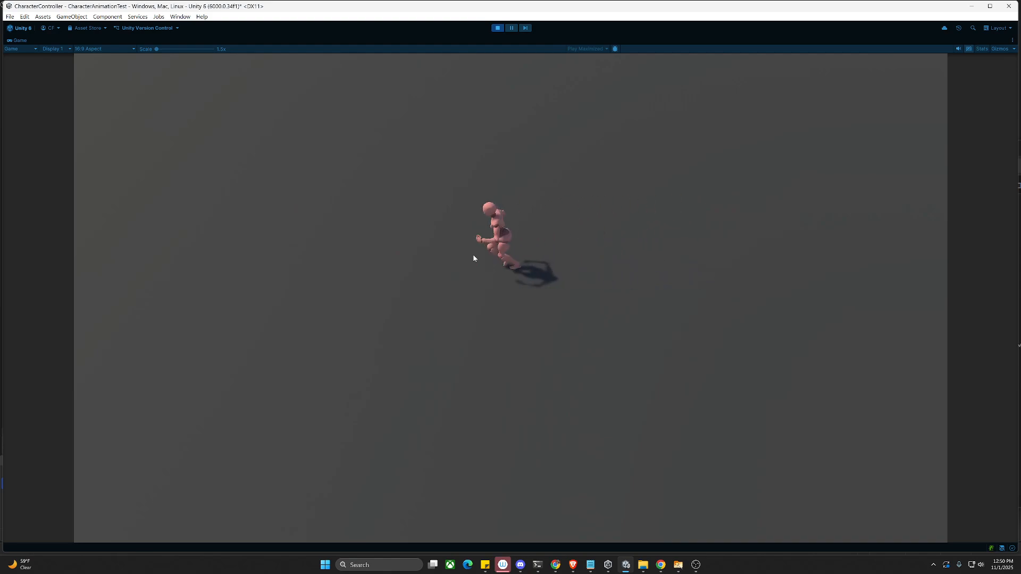
{"action": "key", "text": "d"}
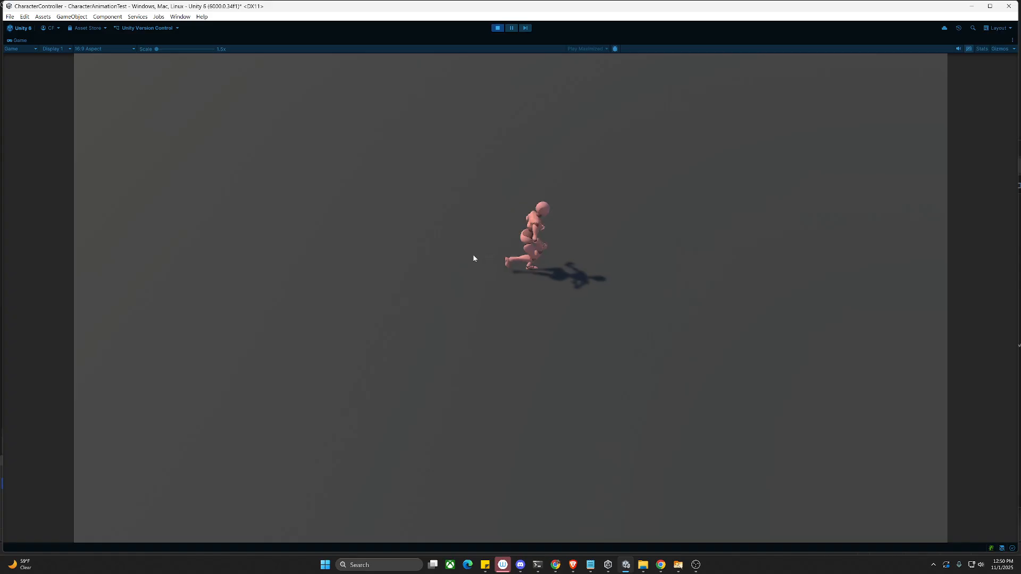
{"action": "key", "text": "space"}
{"action": "key", "text": "a"}
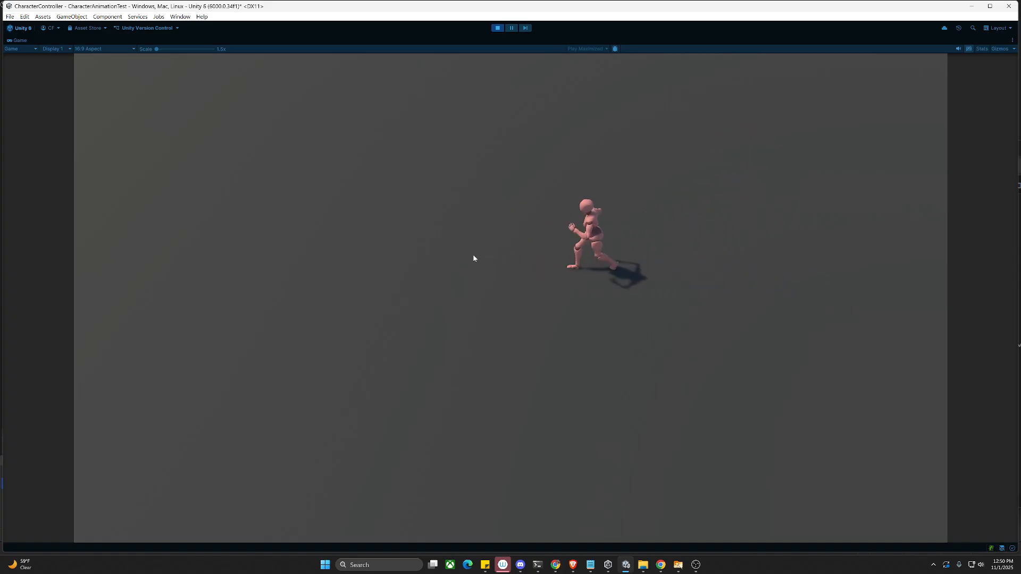
{"action": "key", "text": "space"}
{"action": "key", "text": "d"}
{"action": "key", "text": "space"}
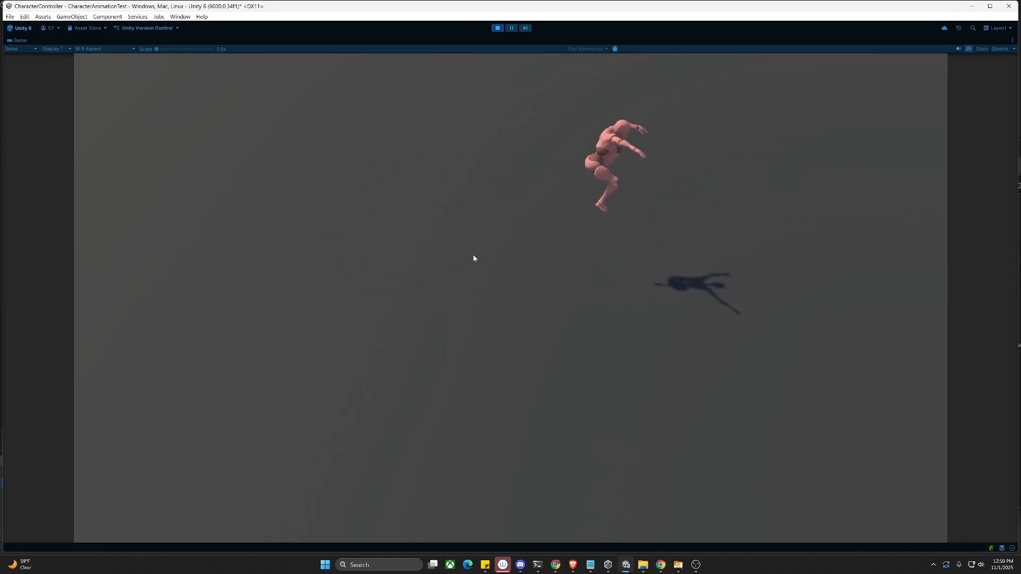
{"action": "key", "text": "a"}
{"action": "left_click", "coordinate": [497, 27]}
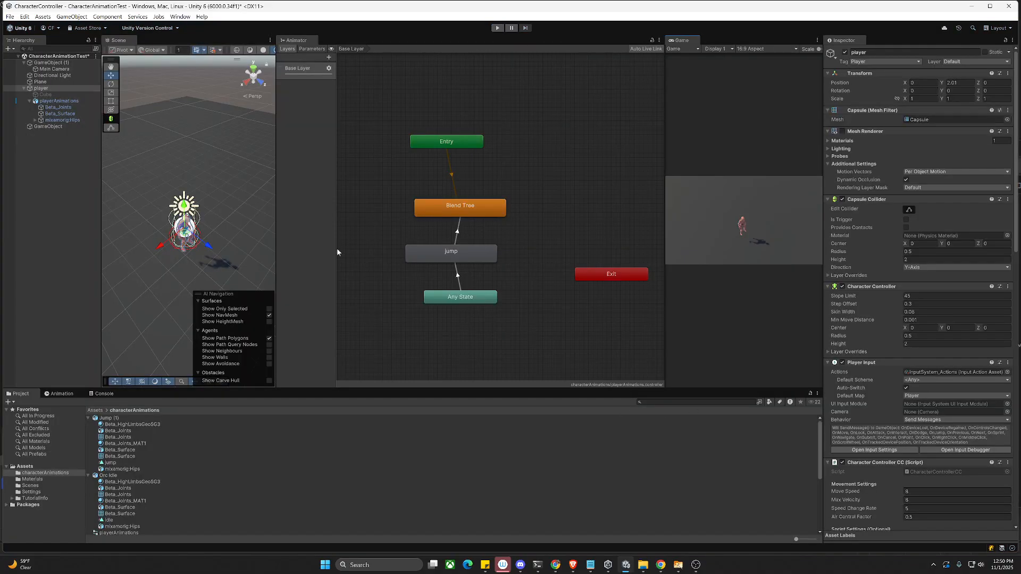
{"action": "key", "text": "ctrl+s"}
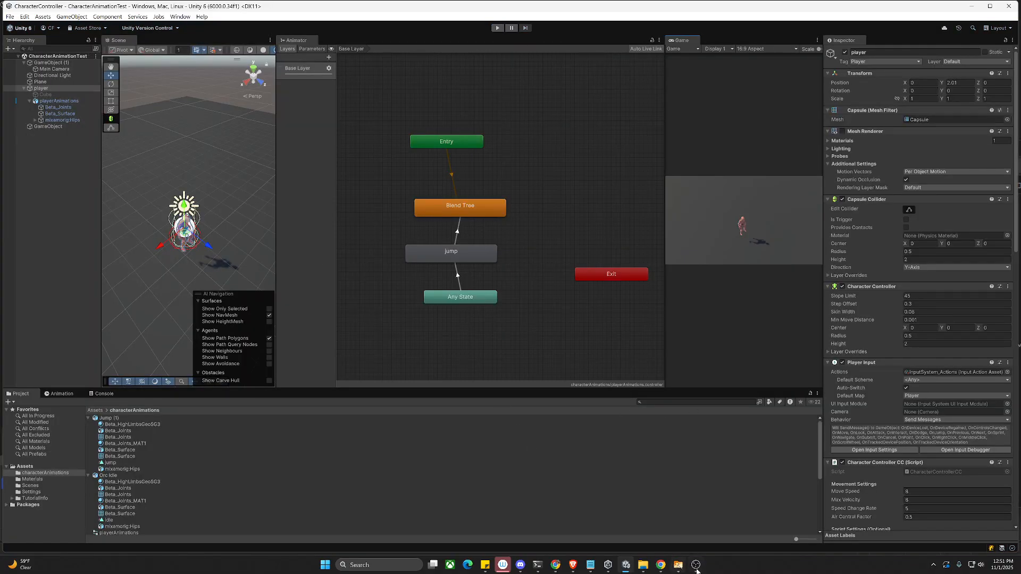